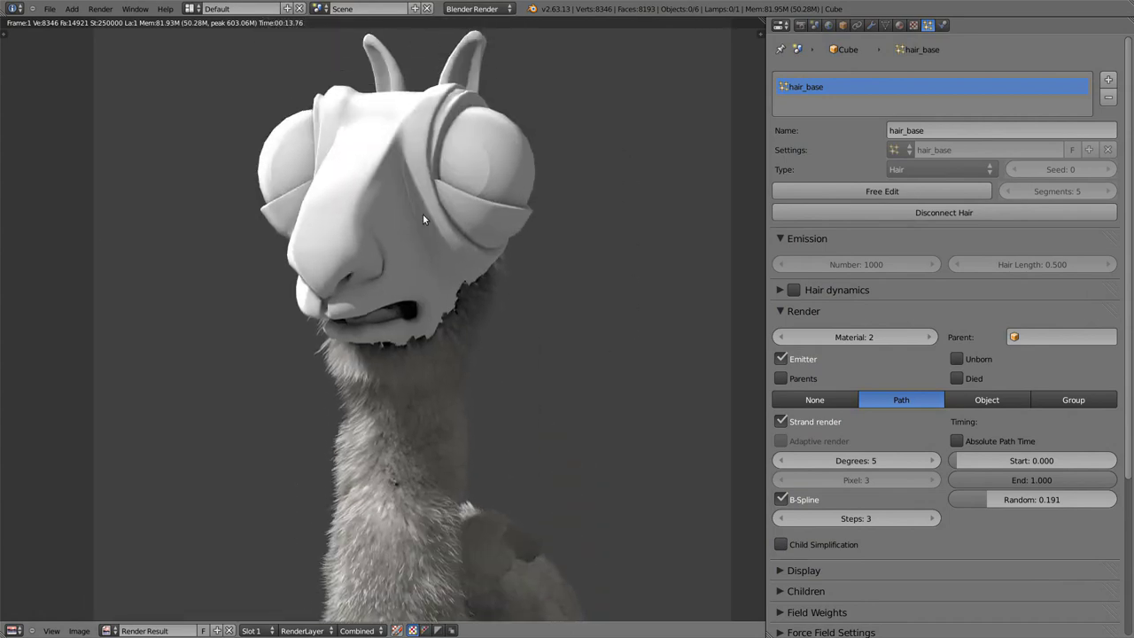
Step: Close the render view and add a second particle system named hair_face to the llama body
key("Escape")
key("z")
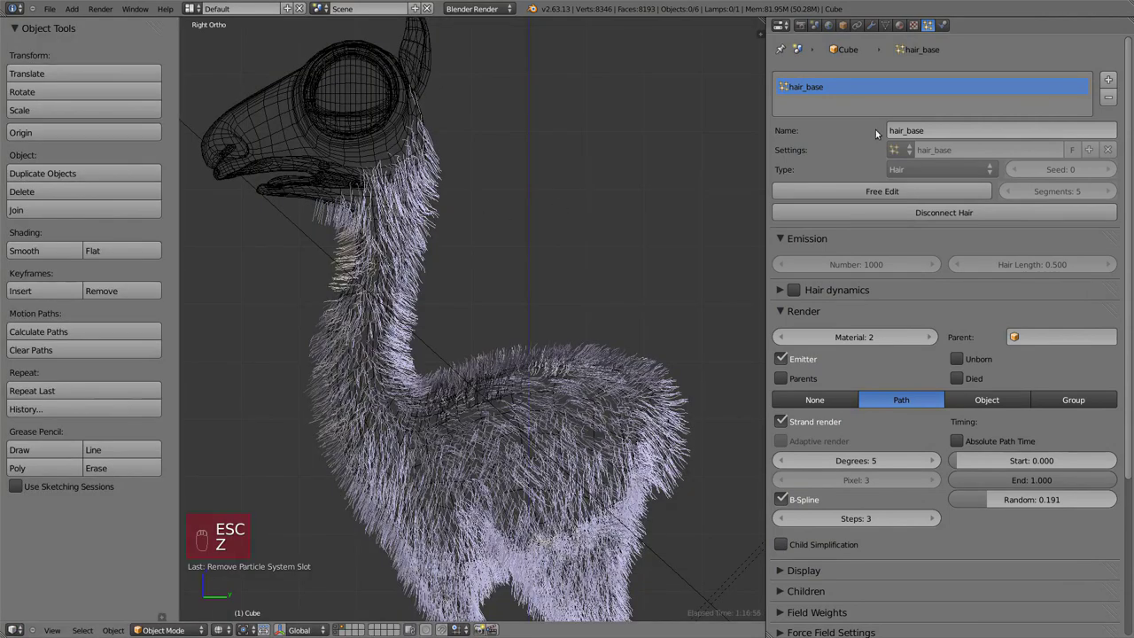
left_click(1107, 79)
left_click(965, 131)
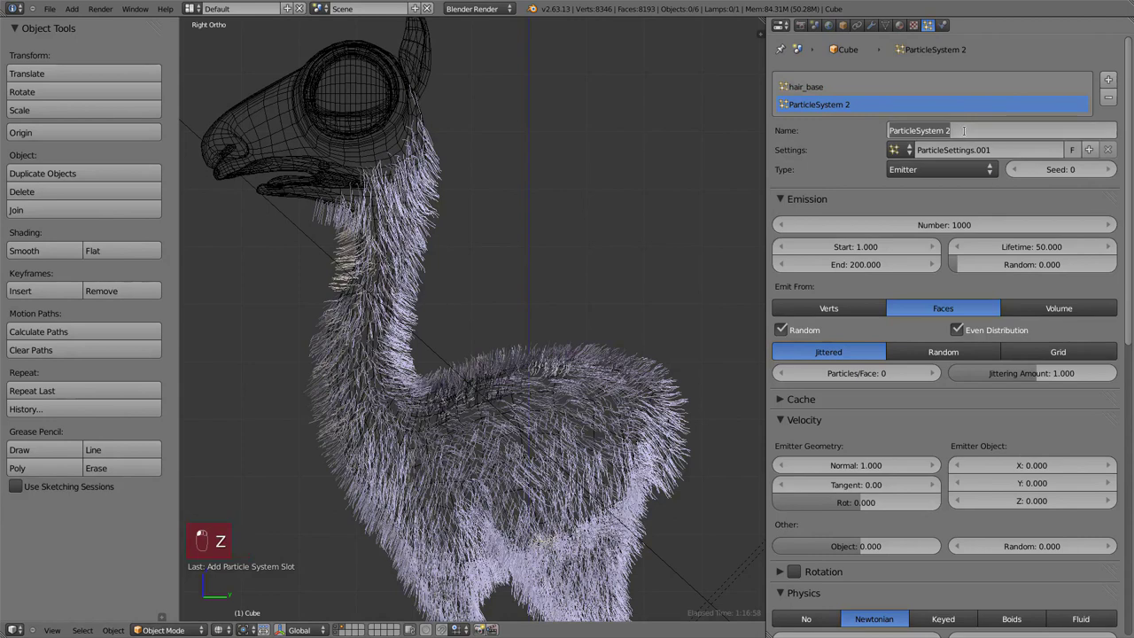
type("hair_")
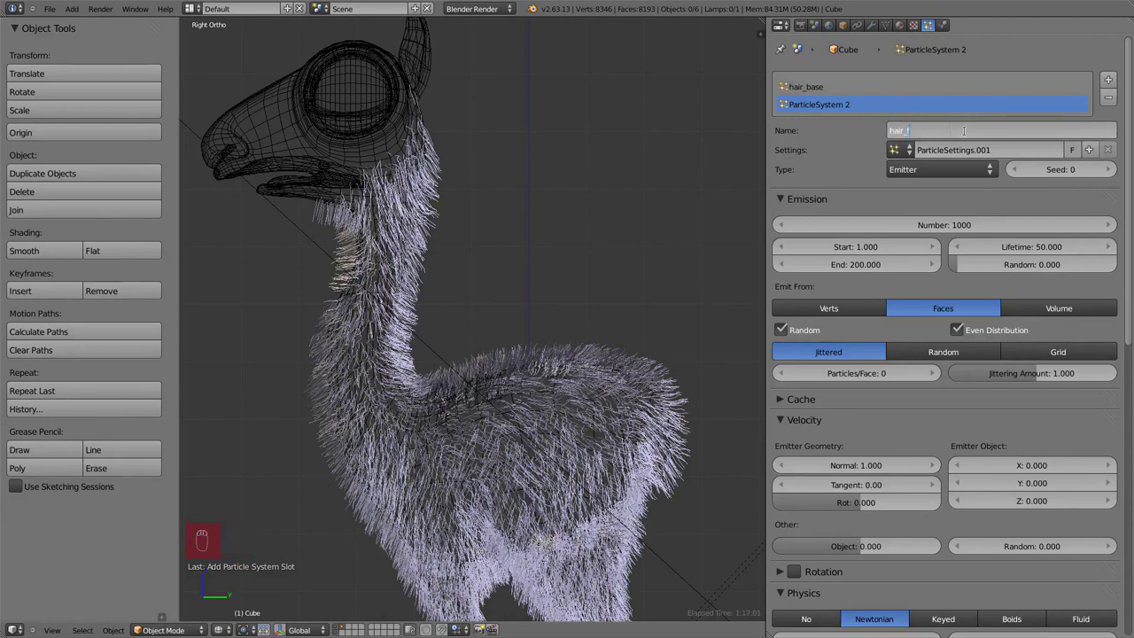
type("face")
key("Return")
Step: Assign the hair_base settings to the new particle system and make them an independent copy named hair_face
left_click(896, 150)
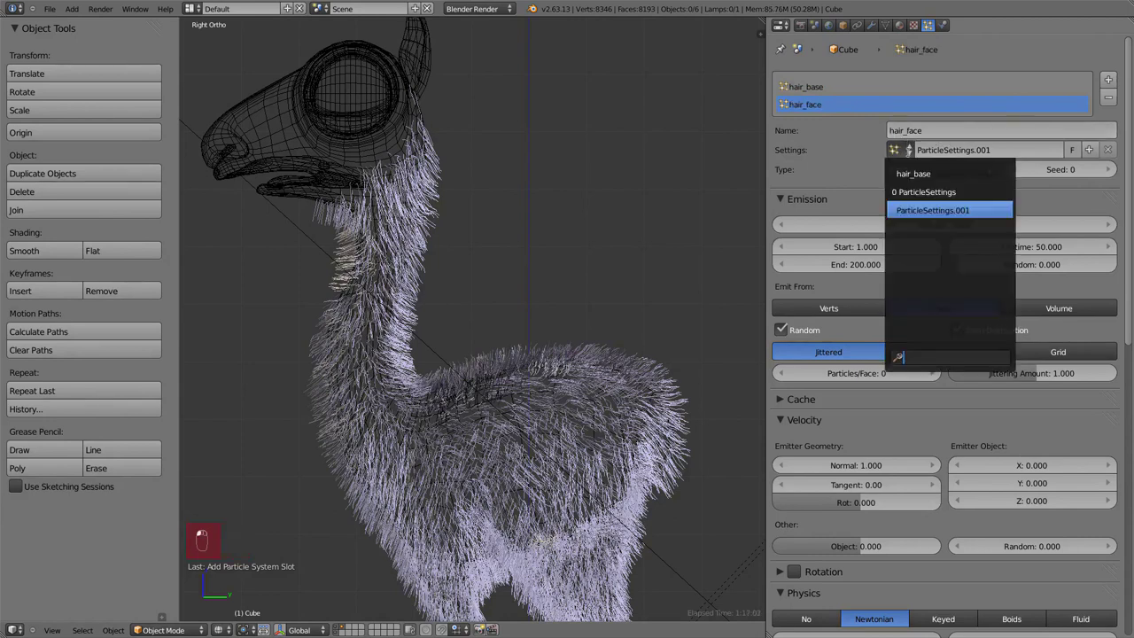
left_click(921, 172)
key("KP_1")
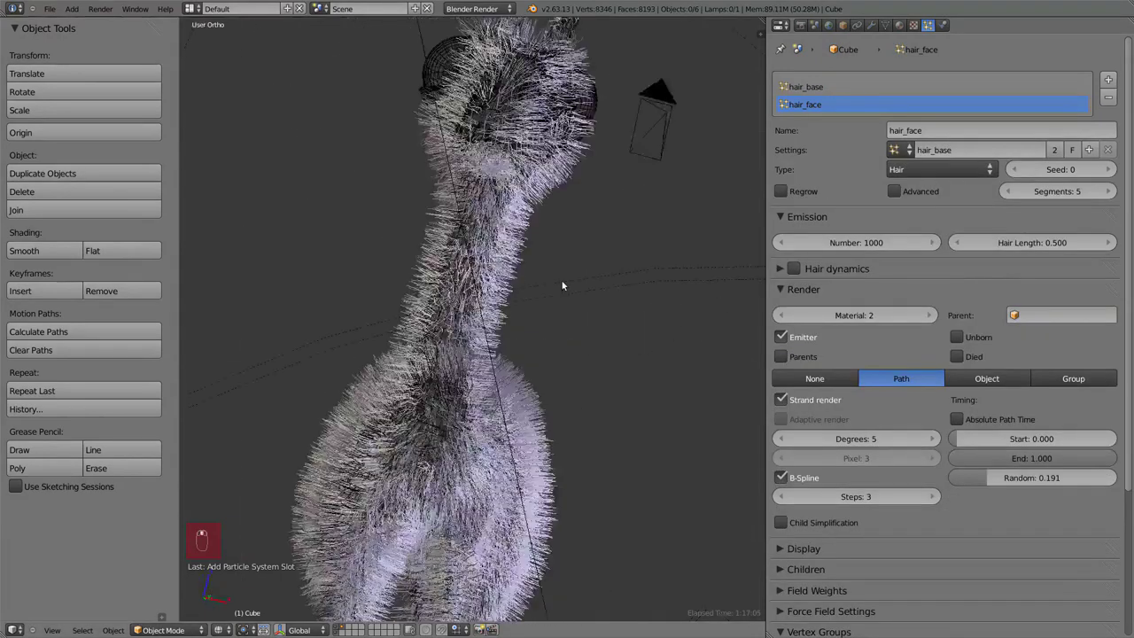
key("z")
key("KP_3")
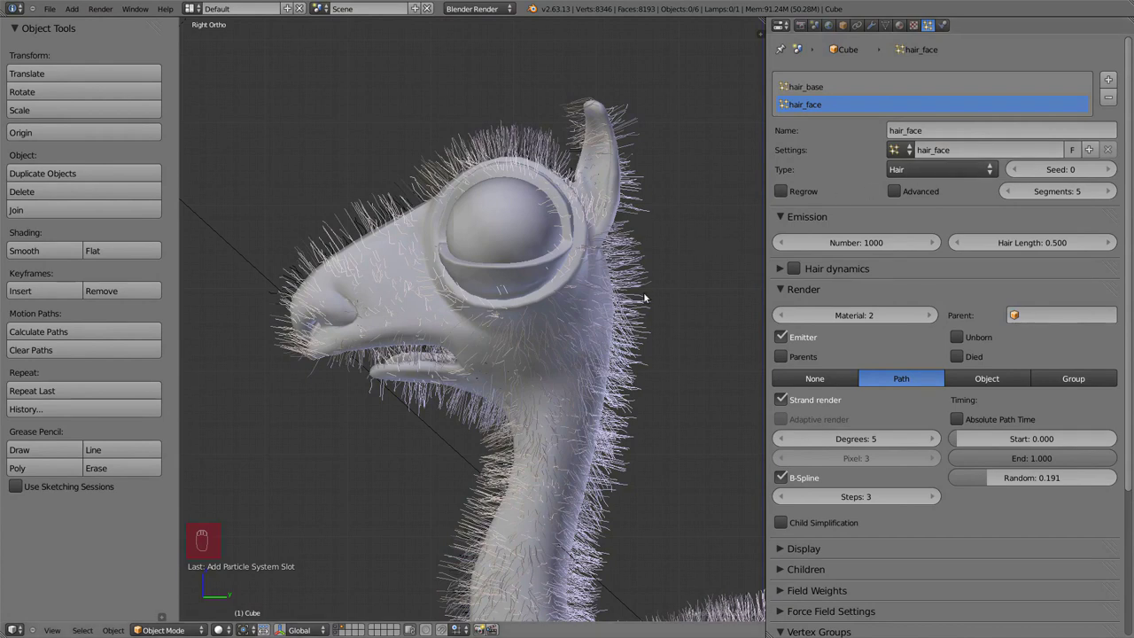
Step: Shorten the face hair by setting the hair length to 0.170
scroll(643, 299, "down", 1)
key("z")
key("z")
left_click_drag(1002, 245, 886, 243)
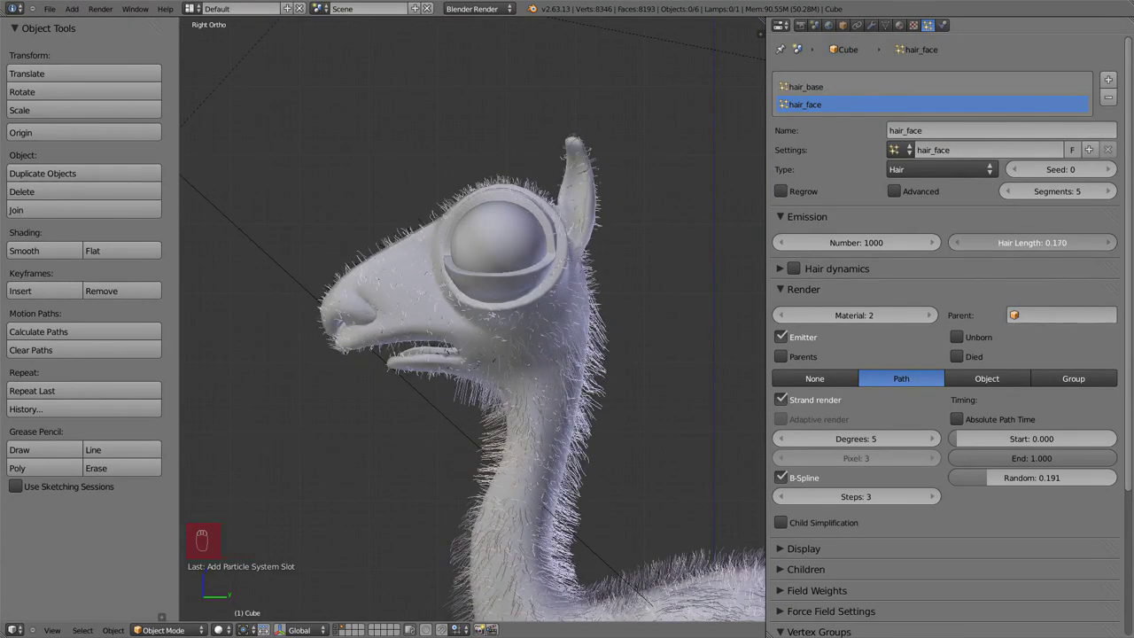
Step: Set the Random roughness of the face hair's children to 0.000 and inspect the hair around the head
key("a")
key("a")
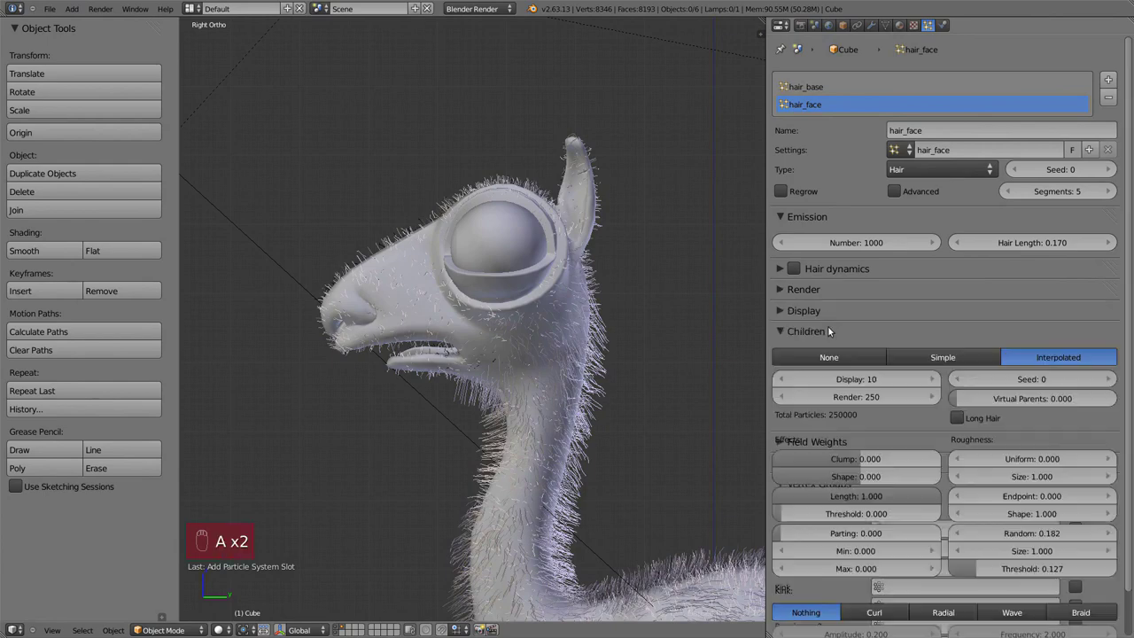
scroll(486, 417, "up", 2)
key("z")
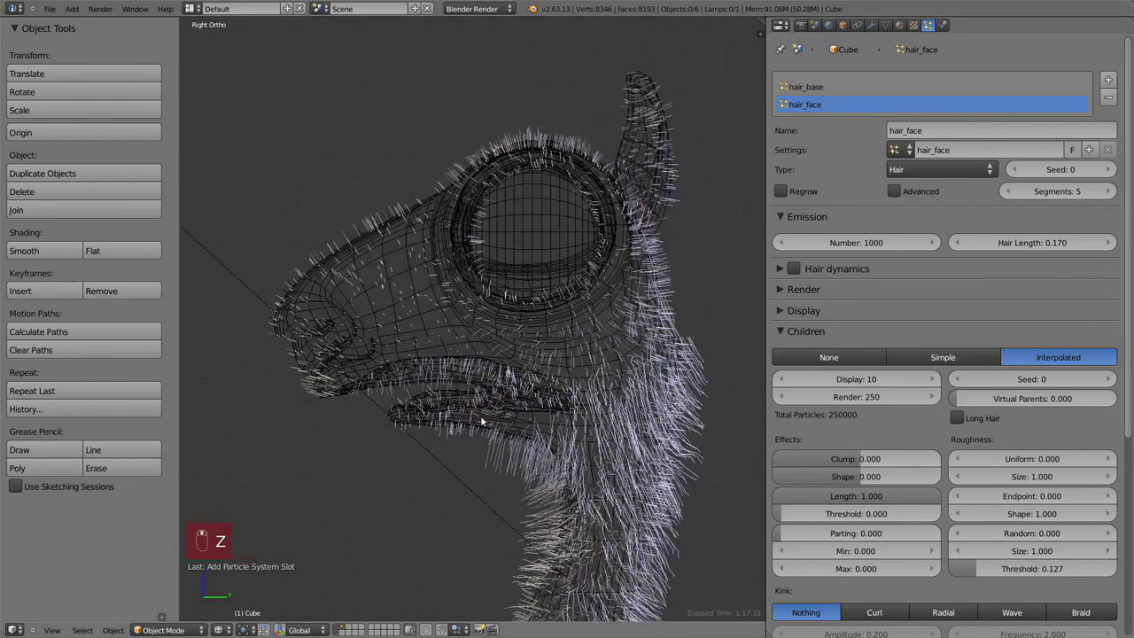
scroll(486, 417, "up", 1)
middle_click_drag(486, 418, 607, 472, "shift")
key("KP_1")
key("z")
middle_click_drag(558, 347, 459, 367)
key("z")
key("KP_3")
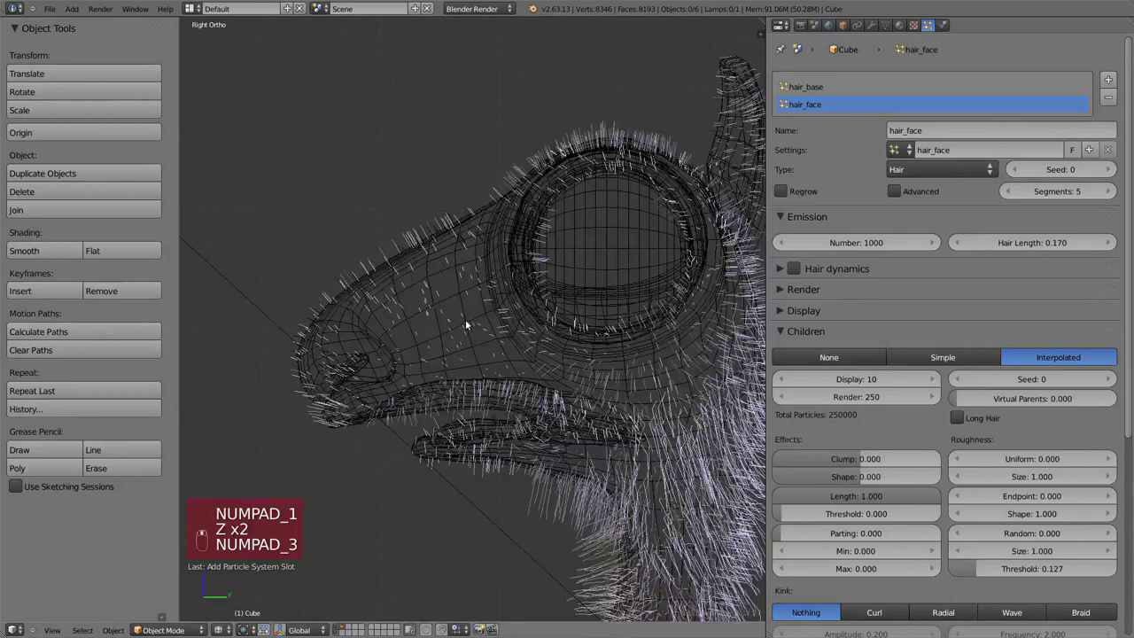
Step: Rename the second particle modifier hair_face and hide the hair_base modifier in the viewport
left_click(873, 26)
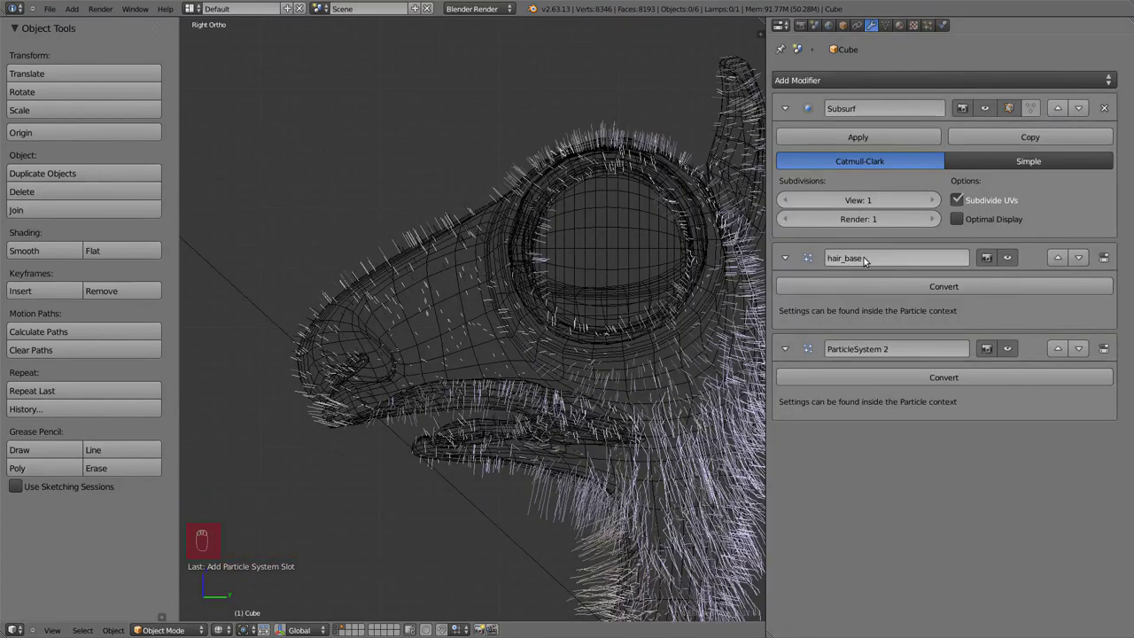
scroll(593, 435, "down", 5)
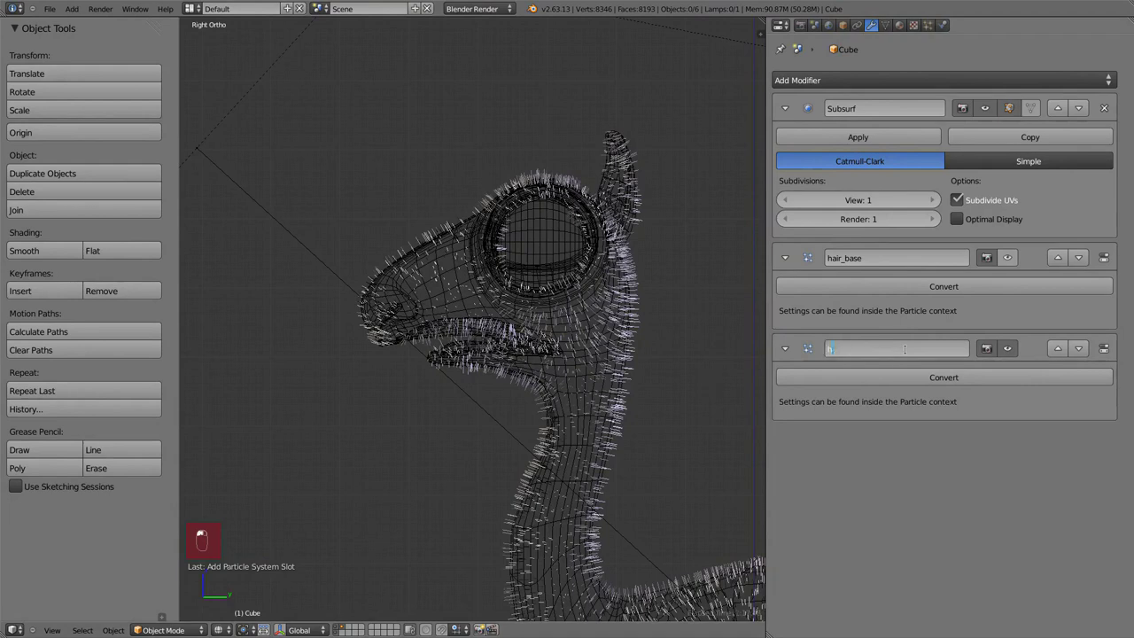
left_click(1006, 348)
left_click(1006, 348)
scroll(620, 419, "down", 4)
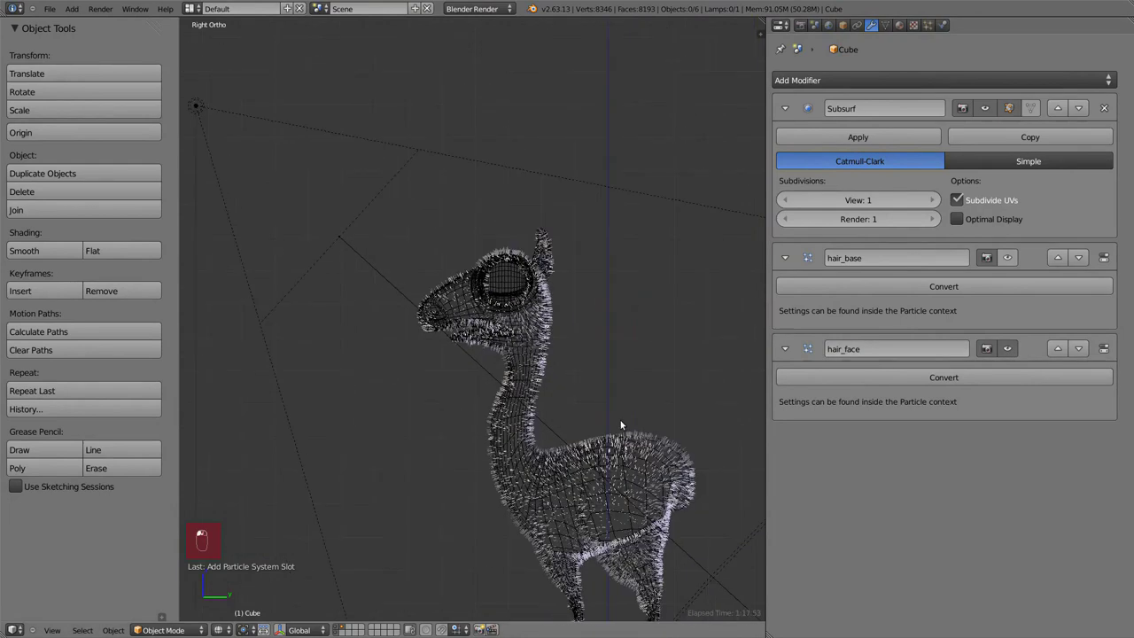
scroll(620, 419, "up", 5)
Step: Add a new vertex group to the body mesh and name it hair_face_density
key("Tab")
key("Tab")
left_click(885, 25)
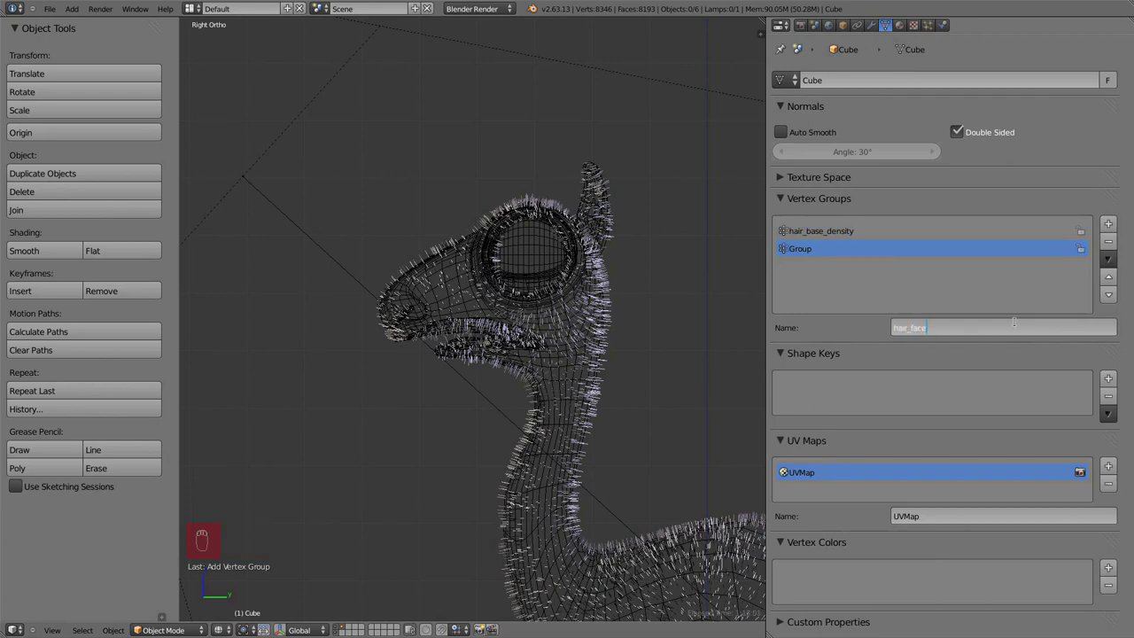
key("Return")
scroll(637, 331, "down", 4)
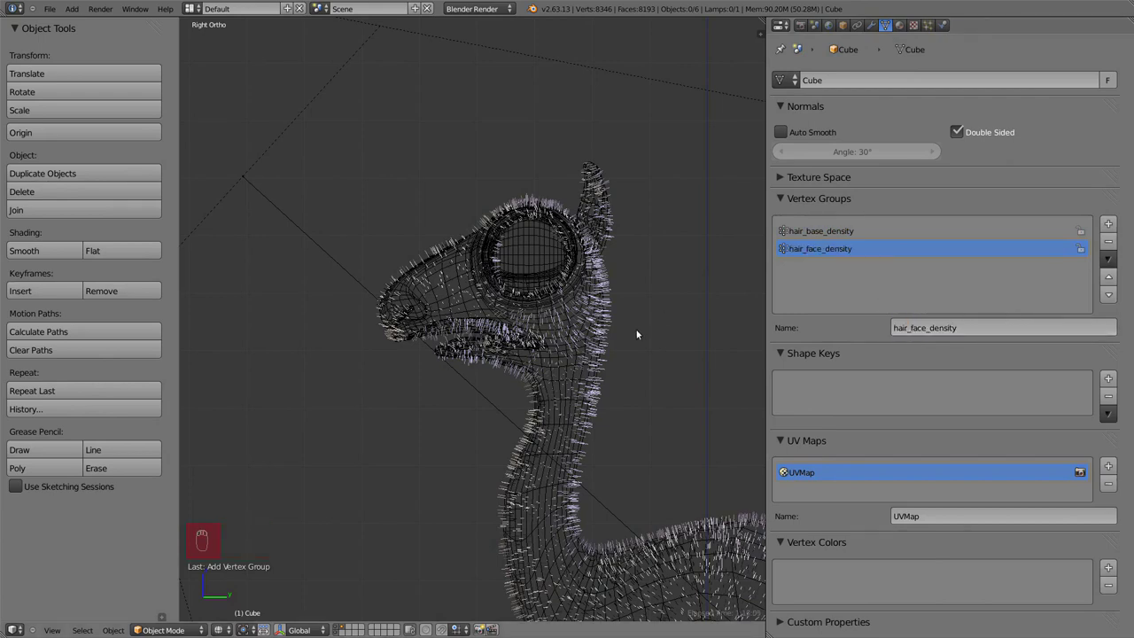
Step: Switch to Weight Paint mode, check the hair_base_density weights and make hair_face_density the active group
key("ctrl+Tab")
left_click(861, 232)
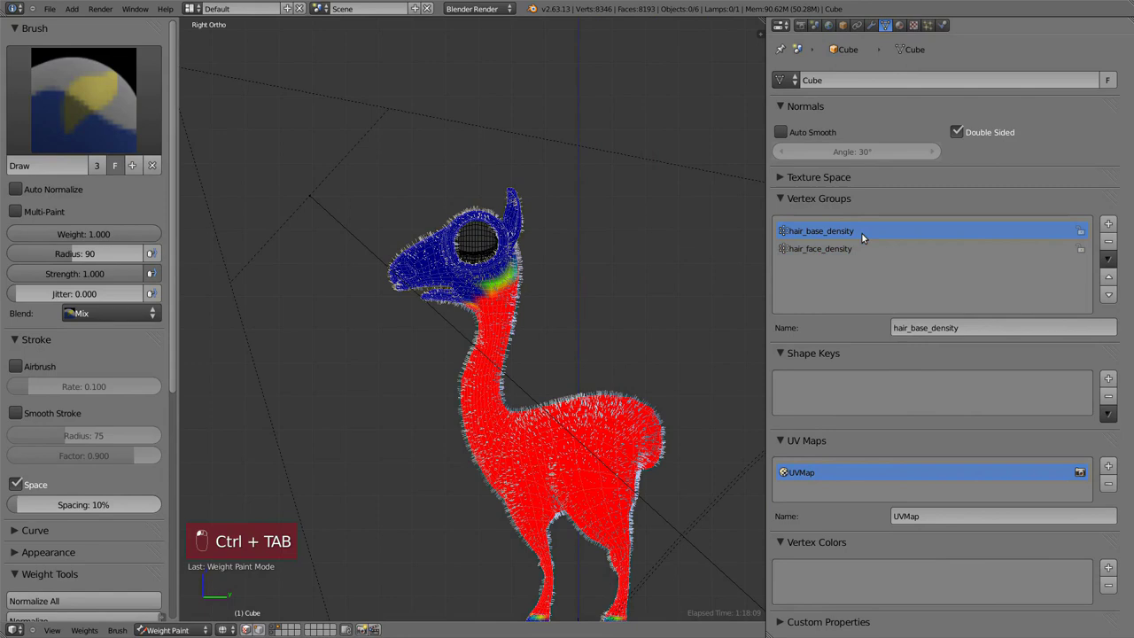
left_click(859, 248)
Step: Select all faces of the head down to the upper neck and assign them to hair_face_density with weight 1.000
key("Tab")
key("a")
key("a")
key("a")
key("c")
scroll(454, 236, "up", 6)
left_click_drag(454, 237, 432, 238)
right_click(432, 238)
key("KP_1")
key("KP_3")
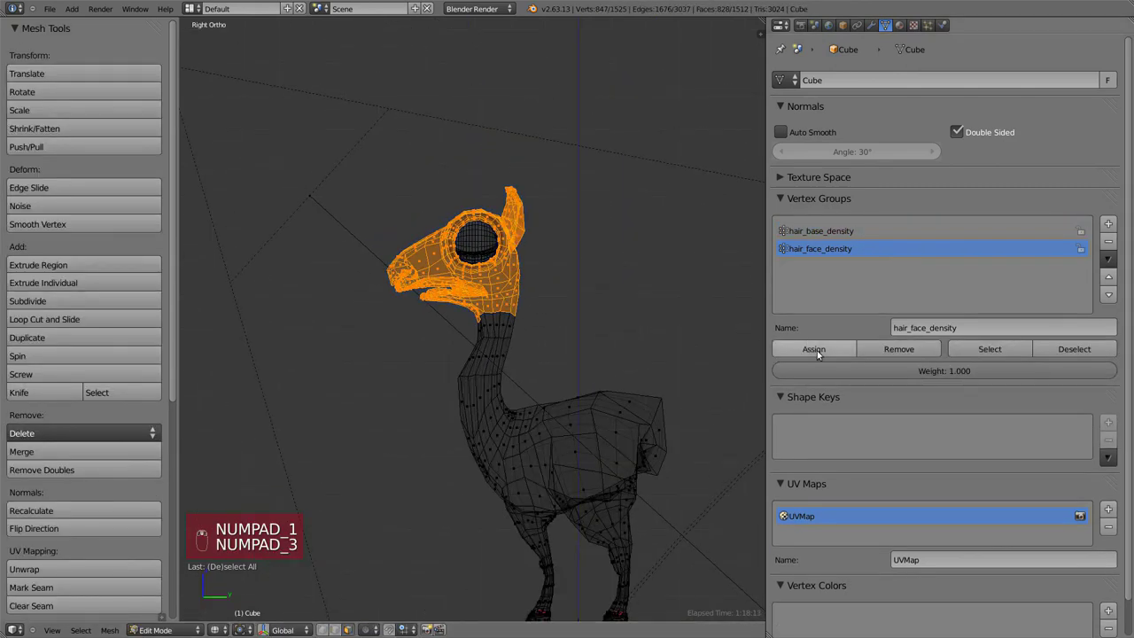
left_click(813, 348)
key("Tab")
Step: Select the edge loop along the inside of the lips and mark it as a seam
scroll(502, 271, "up", 4)
key("Tab")
middle_click_drag(473, 360, 395, 241)
key("z")
key("ctrl+Tab")
key("a")
scroll(395, 241, "up", 1)
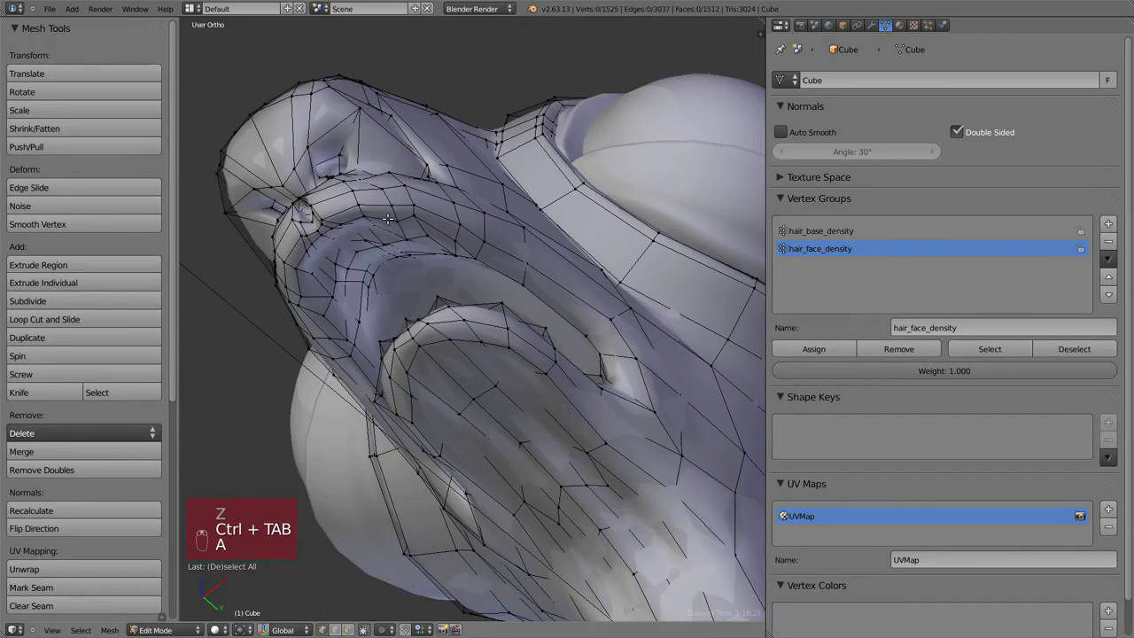
mouse_move(481, 247)
middle_mouse_down()
mouse_move(481, 391)
mouse_move(413, 377)
mouse_move(475, 262)
middle_mouse_up()
key("KP_3")
key("ctrl+e")
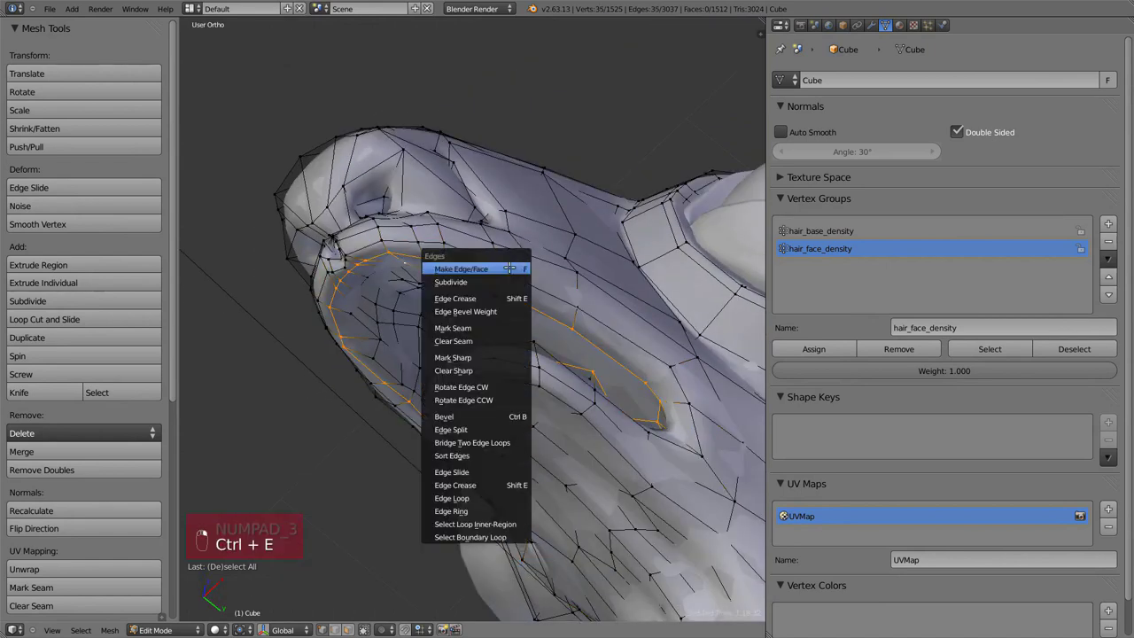
left_click(469, 327)
key("a")
Step: Select the linked mouth interior faces bounded by the seam and remove them from hair_face_density
middle_click_drag(448, 303, 522, 268)
key("ctrl+Tab")
left_click(479, 333)
key("l")
key("a")
key("l")
key("KP_3")
key("a")
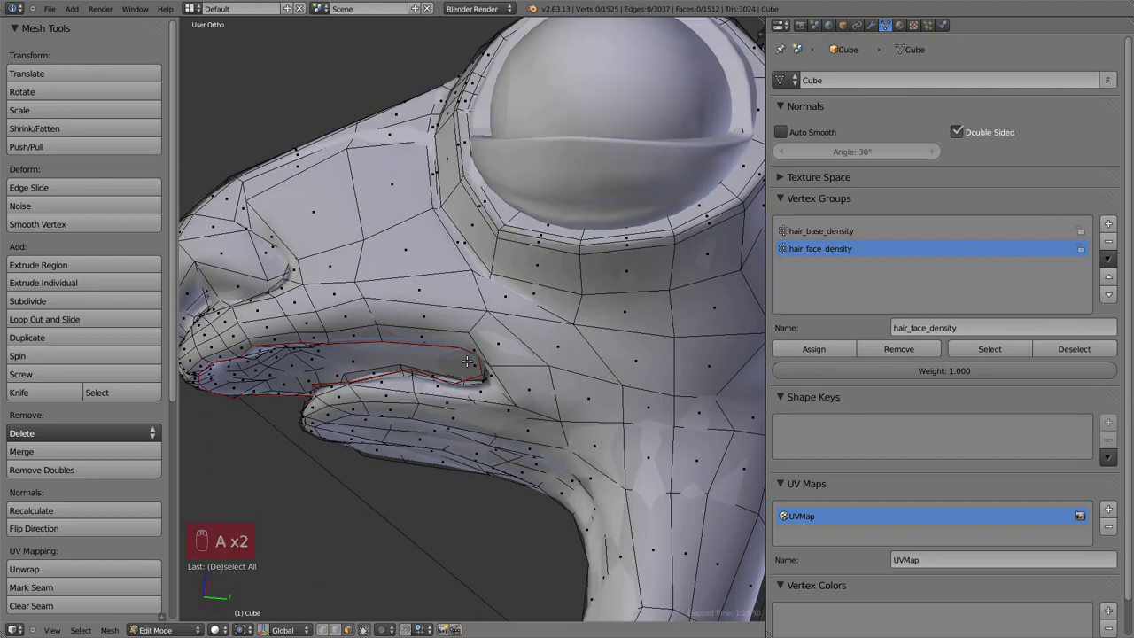
key("Tab")
key("Tab")
key("l")
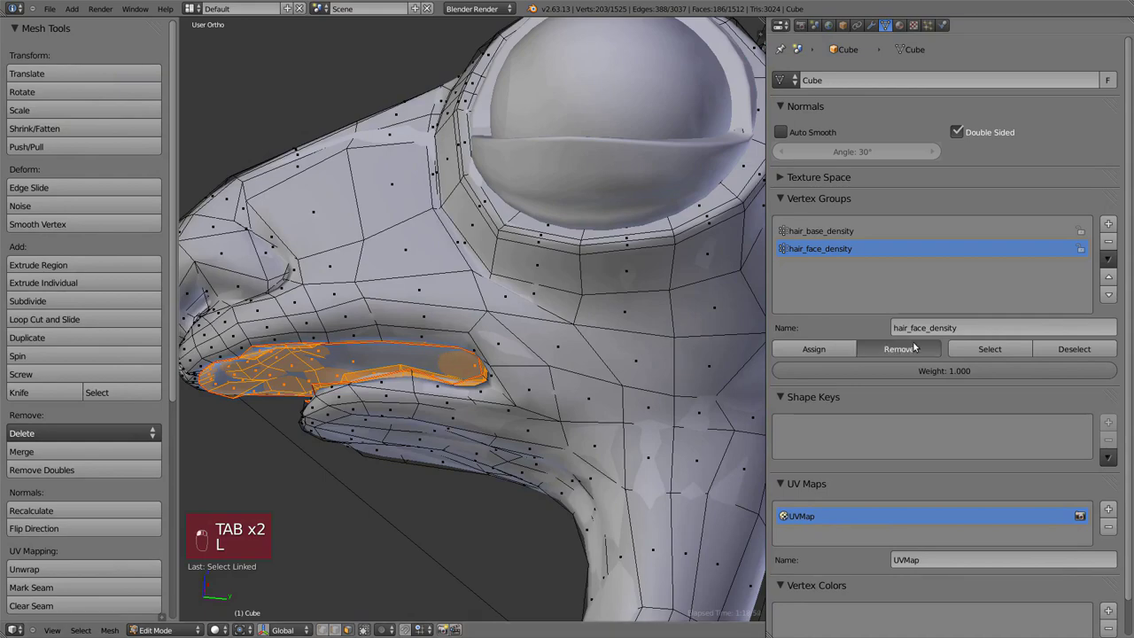
key("Tab")
Step: Select the ring of lip faces around the mouth opening and remove them from hair_face_density
key("KP_3")
scroll(481, 342, "up", 4)
key("Tab")
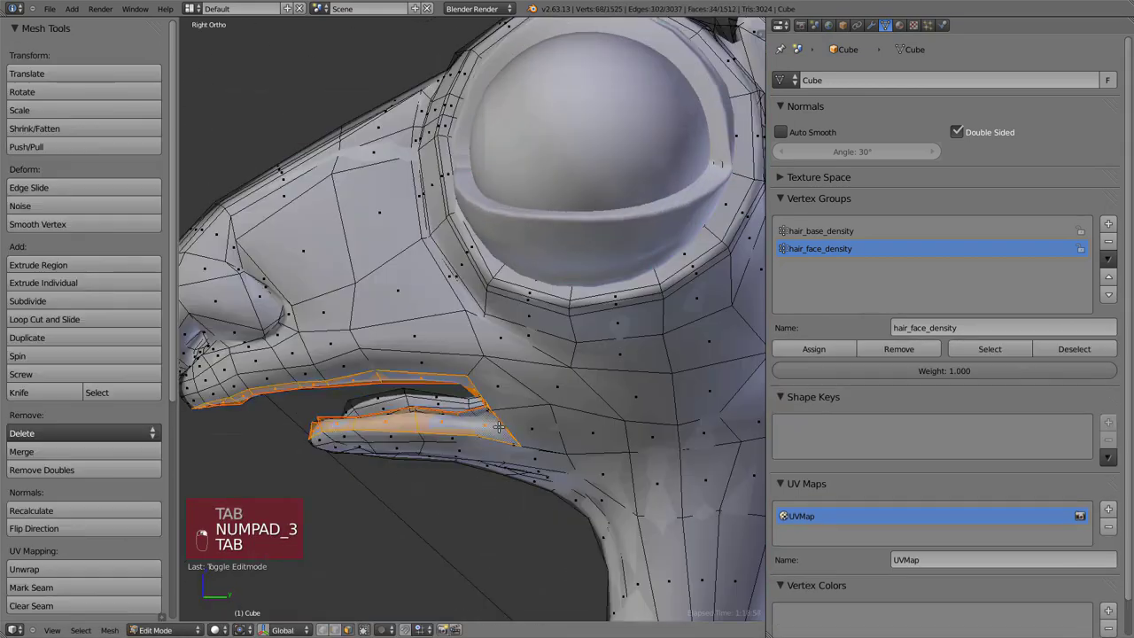
left_click(877, 355)
key("Tab")
key("Tab")
scroll(473, 387, "down", 2)
Step: Select the inner faces of both nostrils and remove them from hair_face_density
middle_click_drag(521, 390, 574, 353)
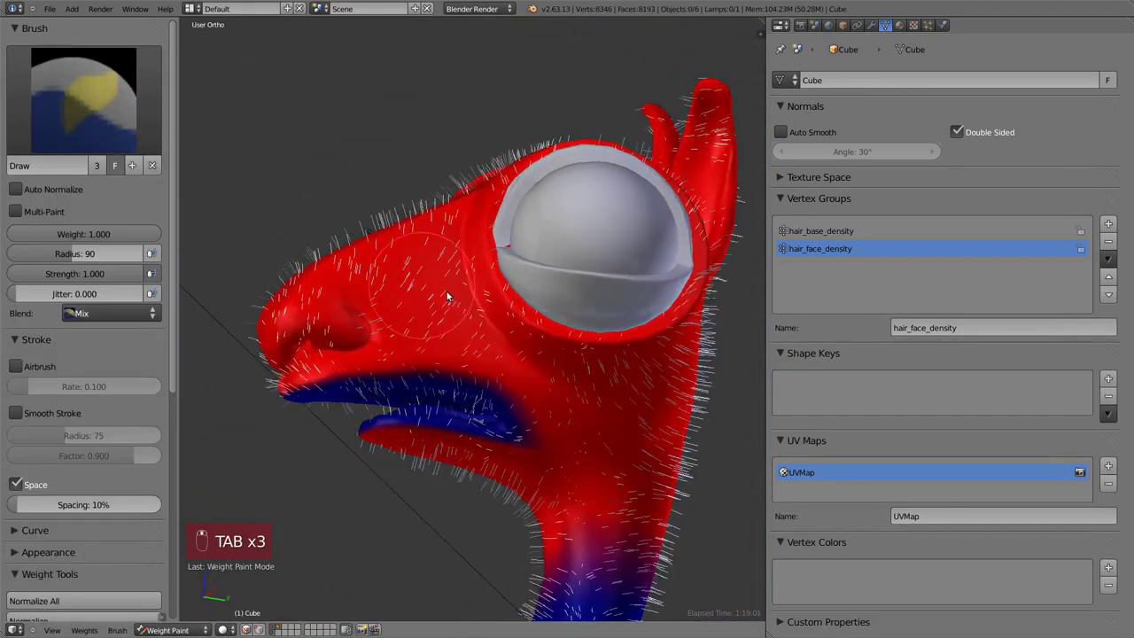
middle_click_drag(448, 296, 598, 319, "shift")
scroll(598, 320, "up", 4)
key("Tab")
key("z")
right_click(595, 318)
key("KP_1")
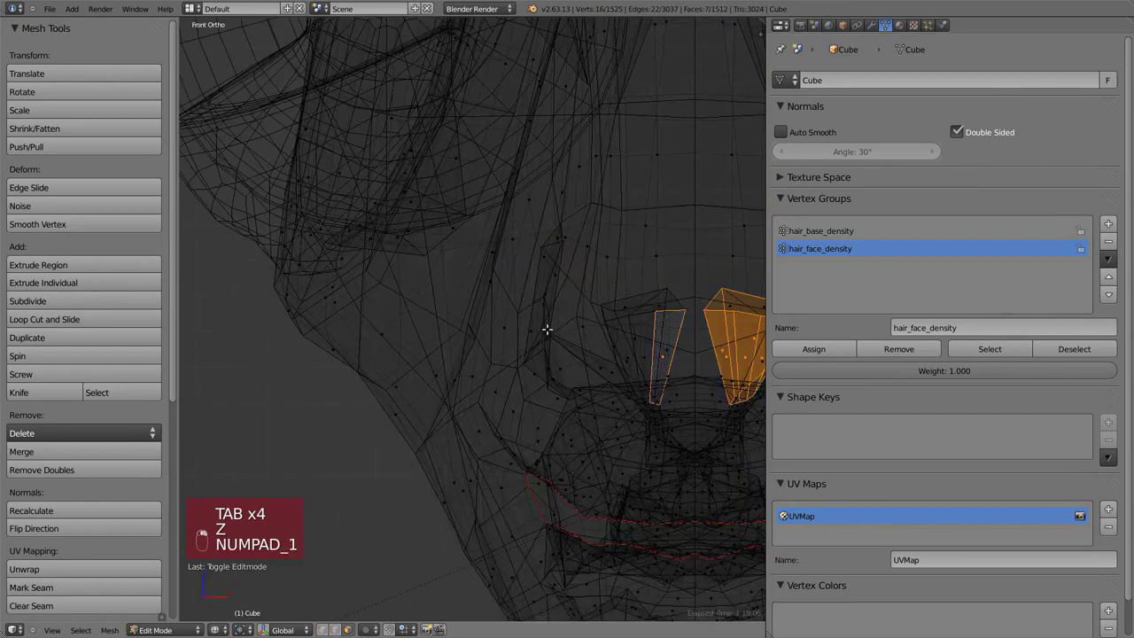
right_click(567, 329, "alt+shift")
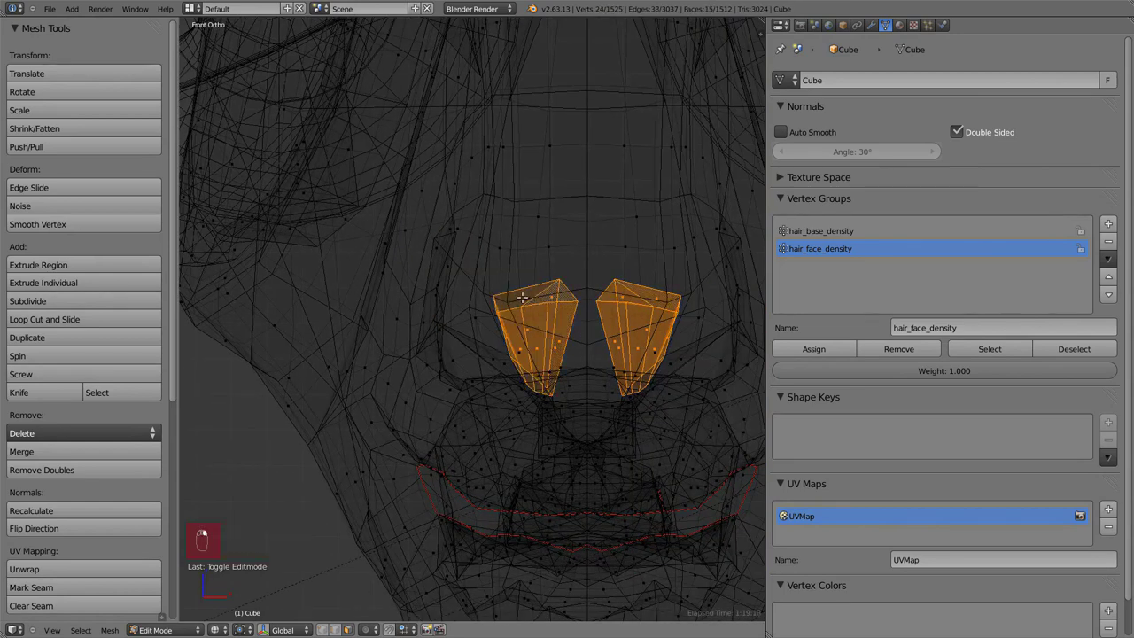
key("Tab")
key("z")
key("KP_3")
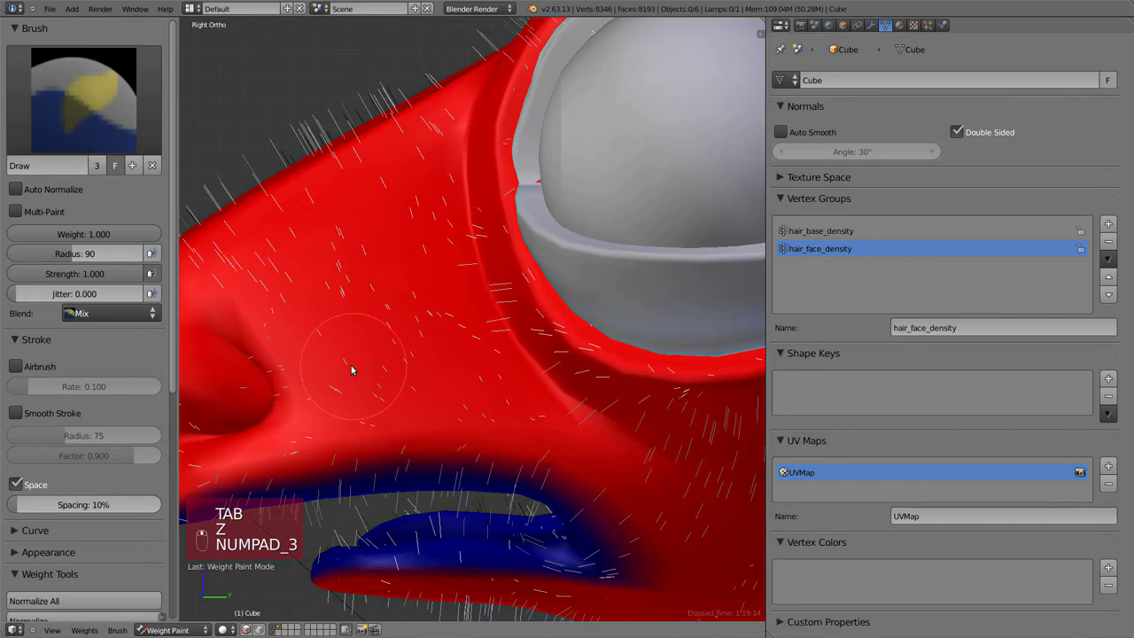
Step: Select the face rings around both eye sockets, grow the selection three times and remove those faces from hair_face_density
key("Tab")
key("z")
key("a")
scroll(558, 339, "down", 3)
key("KP_3")
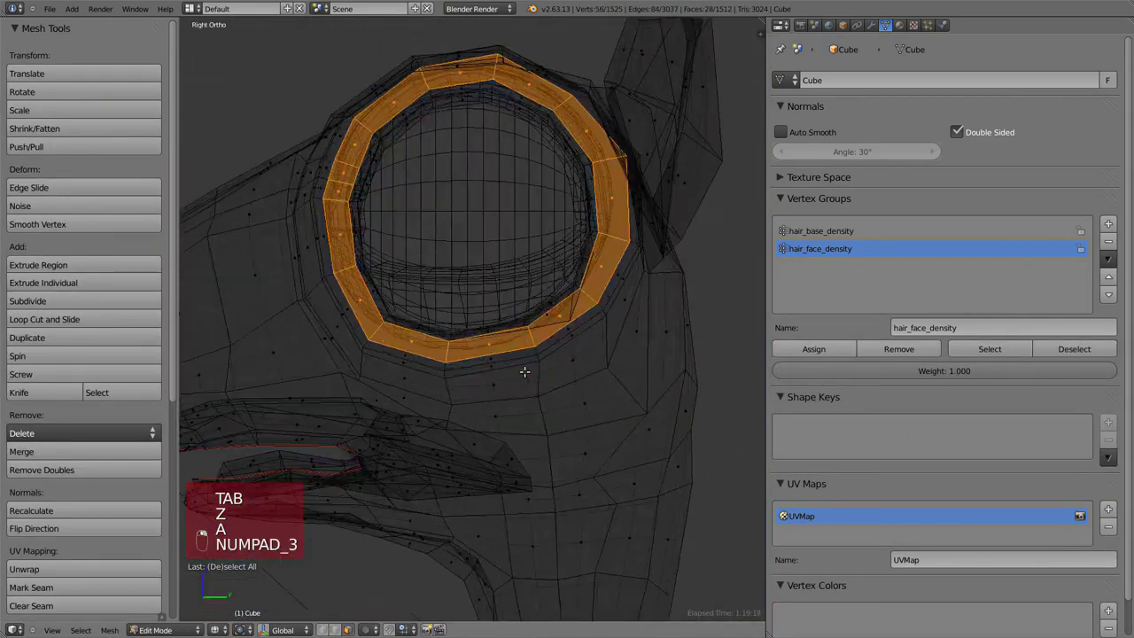
key("z")
key("ctrl+KP_Add")
key("ctrl+KP_Add")
key("ctrl+KP_Add")
key("KP_1")
key("z")
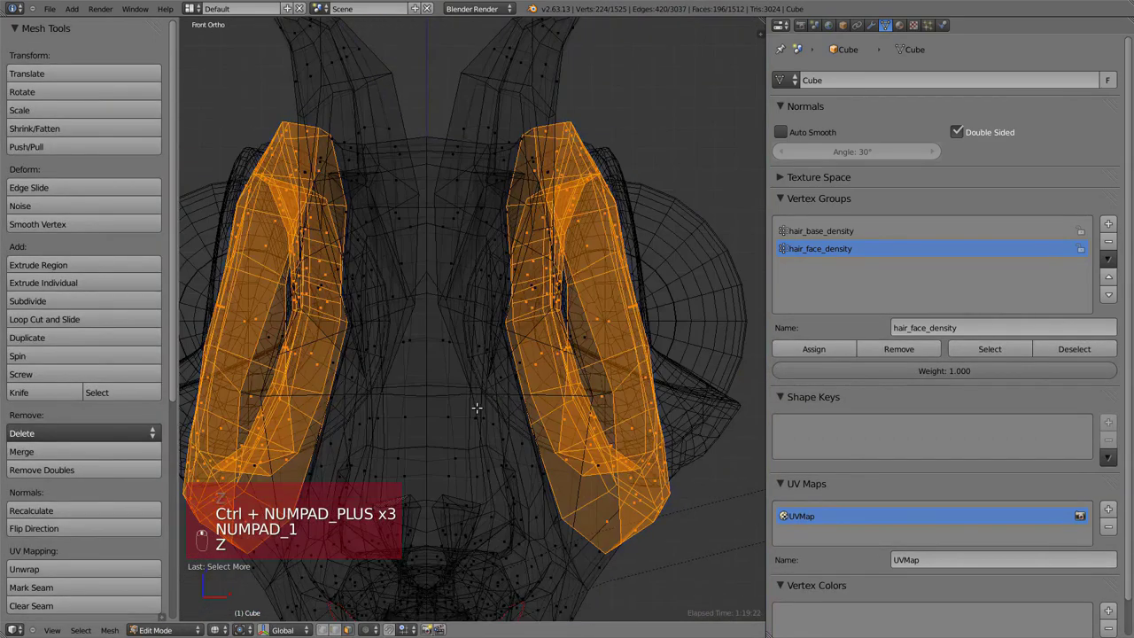
key("KP_3")
key("z")
key("KP_1")
key("Tab")
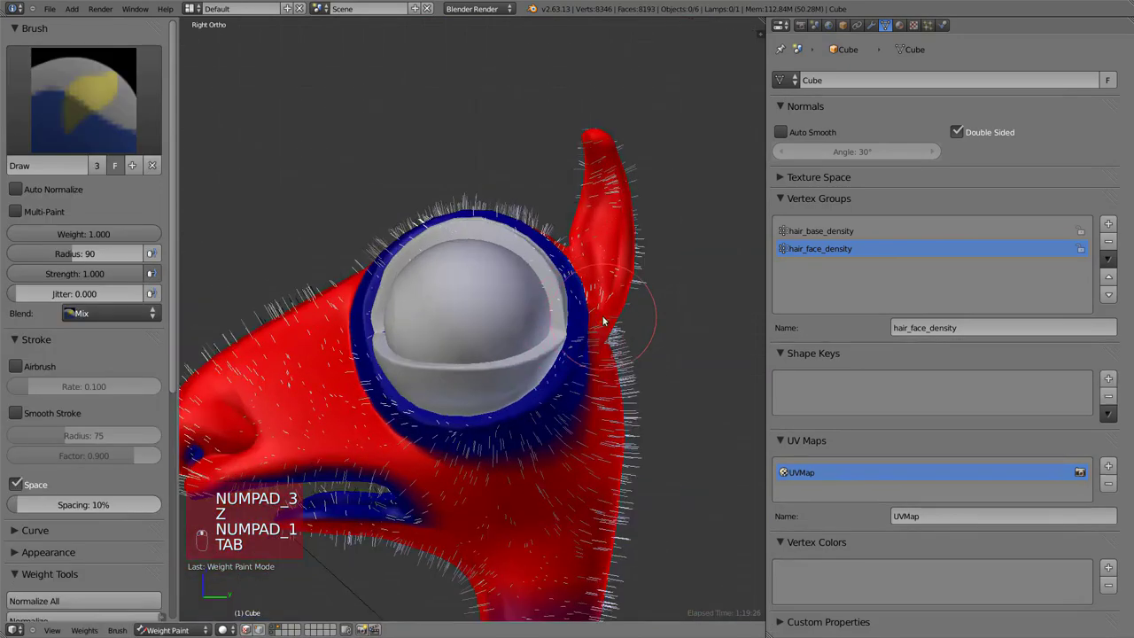
middle_click_drag(603, 321, 963, 327)
key("KP_3")
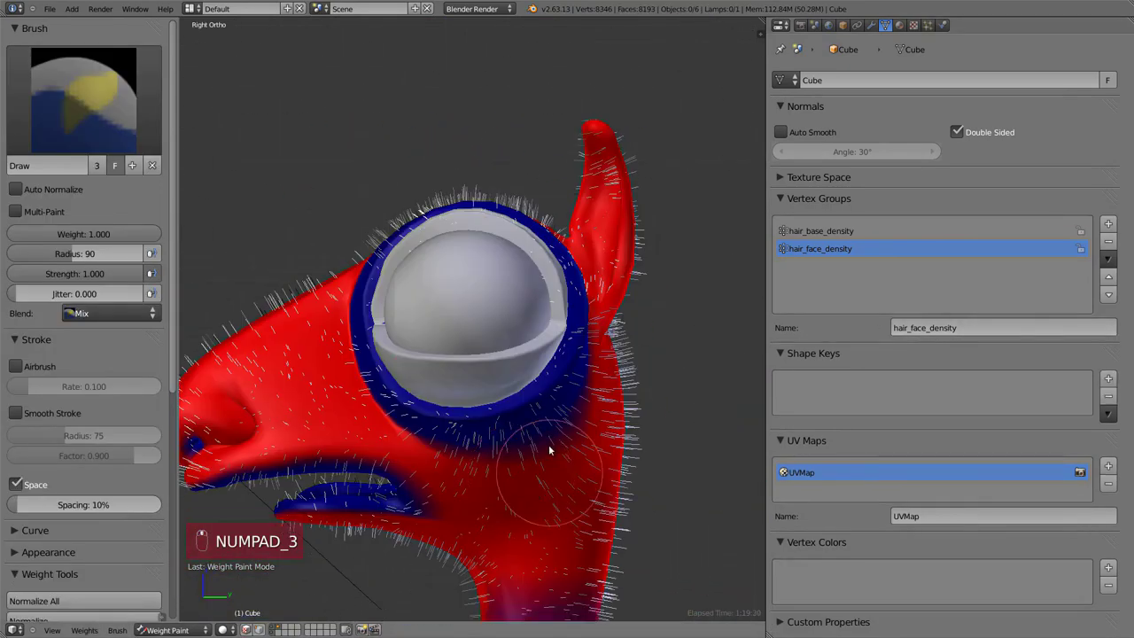
Step: Set hair_face_density as the density vertex group of the hair_face particle system
scroll(446, 377, "down", 6)
left_click(927, 25)
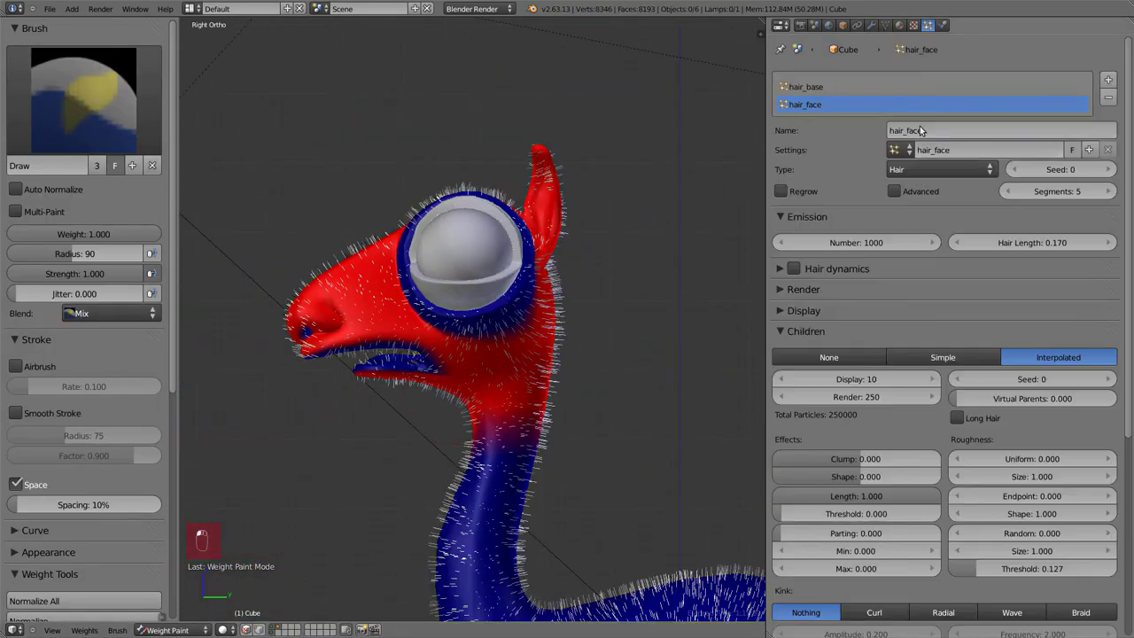
scroll(866, 463, "down", 8)
left_click(920, 484)
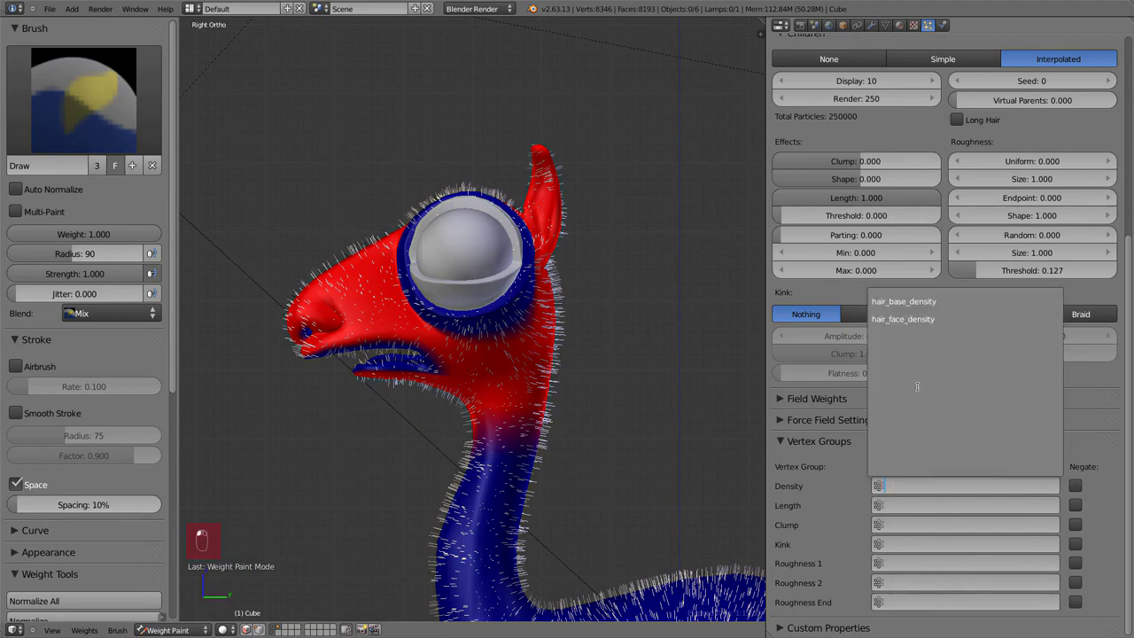
left_click(886, 316)
key("KP_1")
key("KP_3")
Step: Set the rendered child count of the face hair to 100
scroll(955, 105, "up", 8)
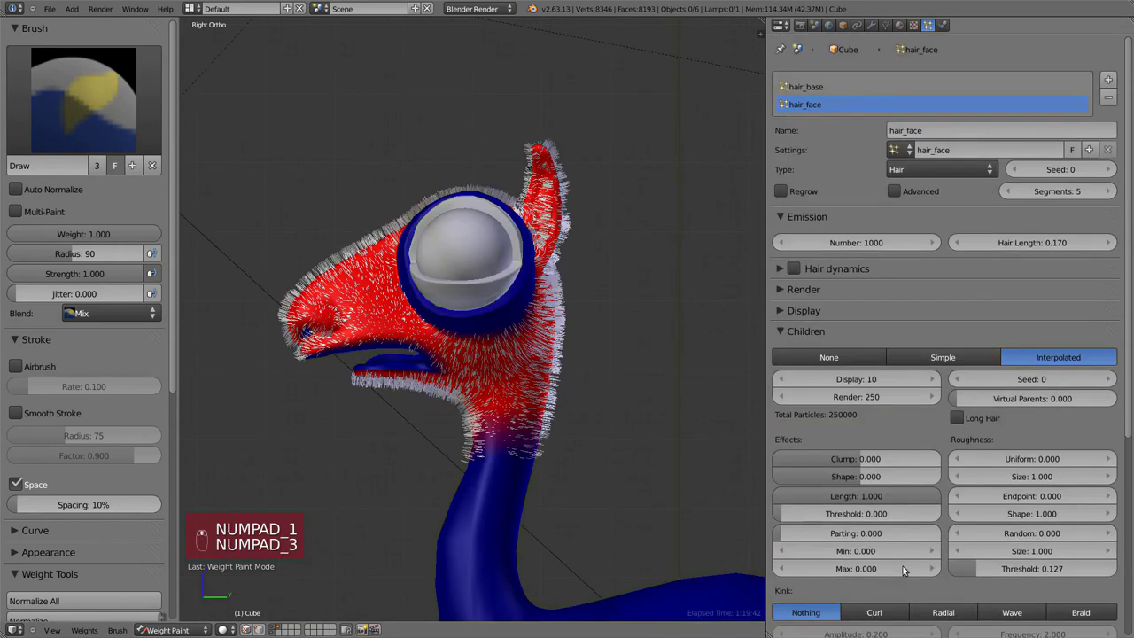
left_click(856, 400)
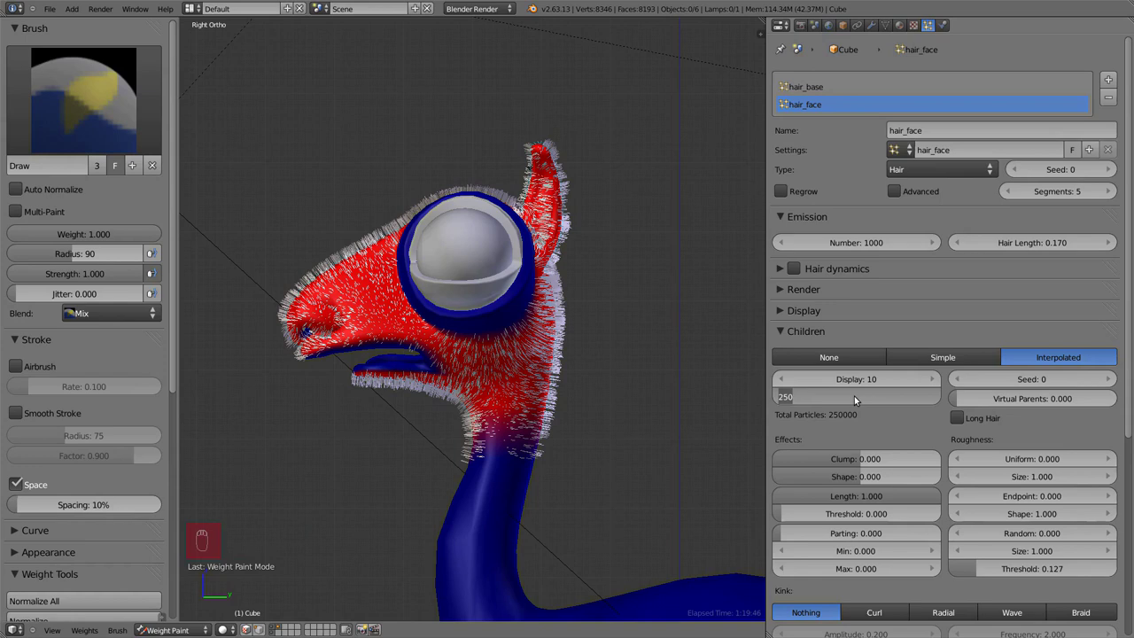
type("100")
key("Return")
Step: Switch the llama to Particle Mode and choose the Comb brush with a radius of 100 for the hair_face system
middle_click_drag(498, 312, 557, 338, "shift")
key("f")
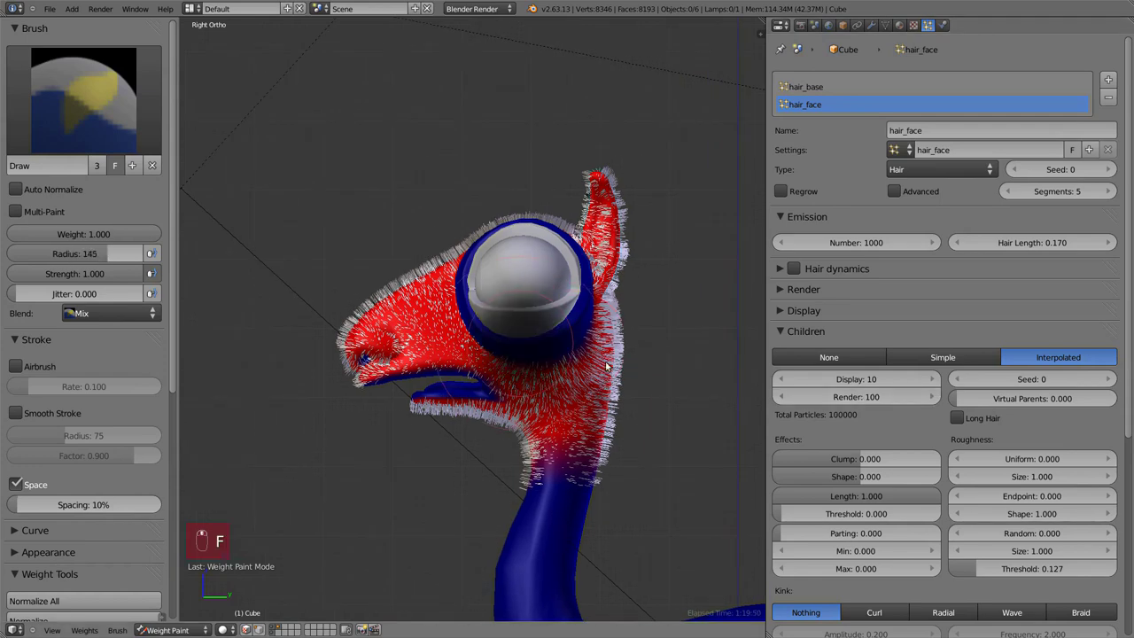
left_click(590, 340)
left_click(172, 629)
left_click(173, 534)
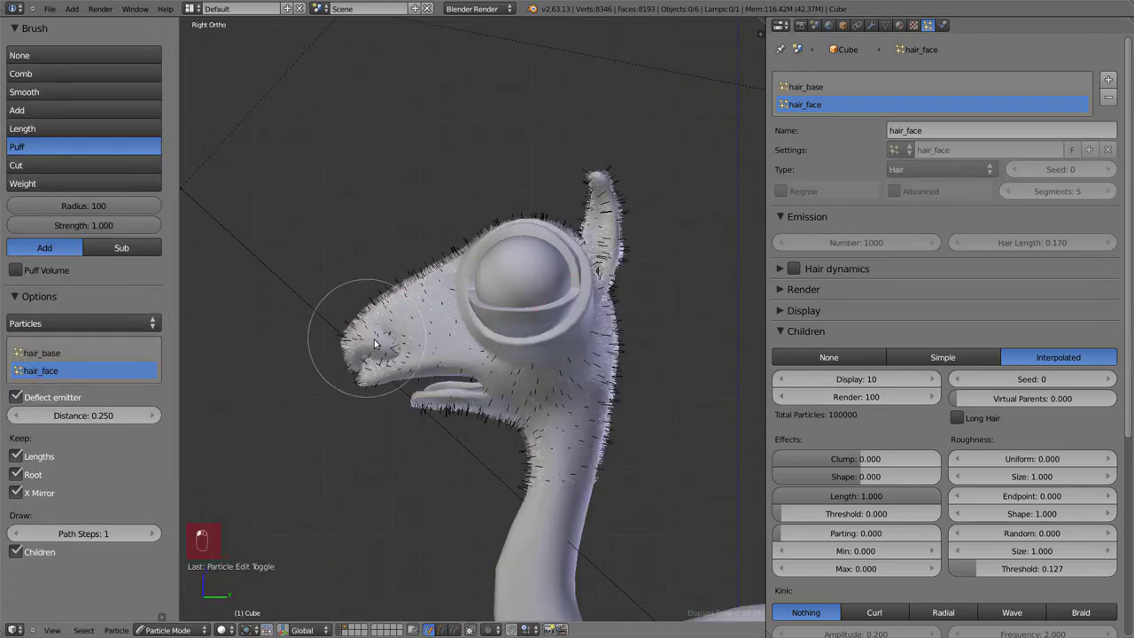
left_click(124, 74)
key("f")
left_click(453, 267)
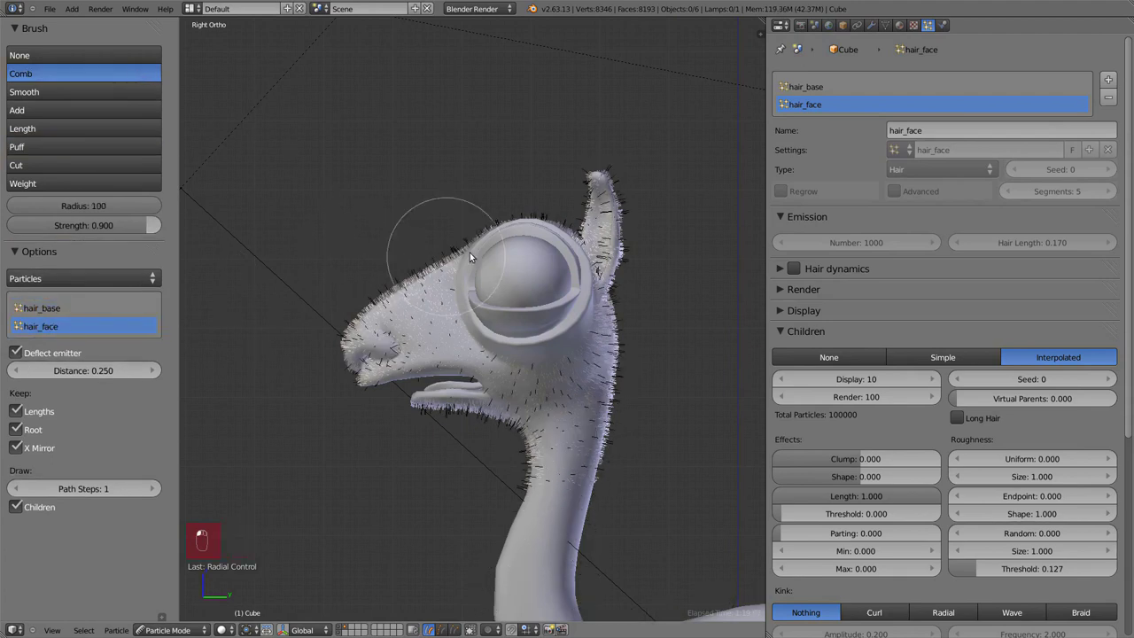
Step: Comb the hair on the right side of the snout, jaw, neck and ear so it lies along the surface
left_click_drag(469, 257, 372, 302)
left_click_drag(407, 351, 493, 369)
left_click_drag(609, 336, 609, 492)
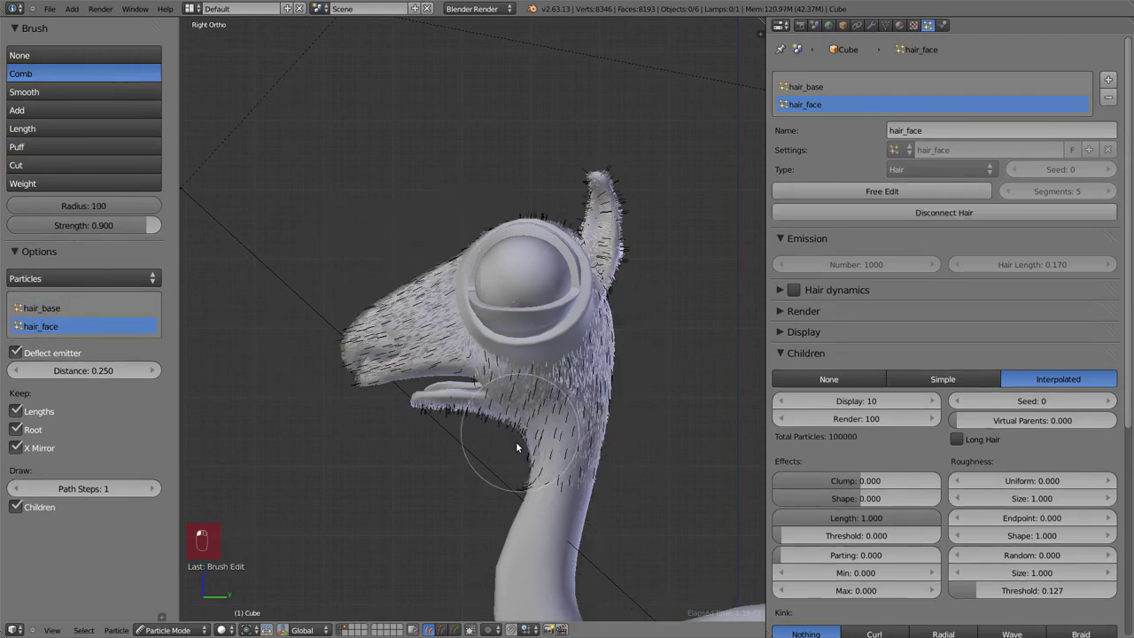
mouse_move(460, 387)
left_mouse_down()
mouse_move(504, 398)
mouse_move(529, 454)
left_mouse_up()
left_click_drag(601, 295, 543, 115)
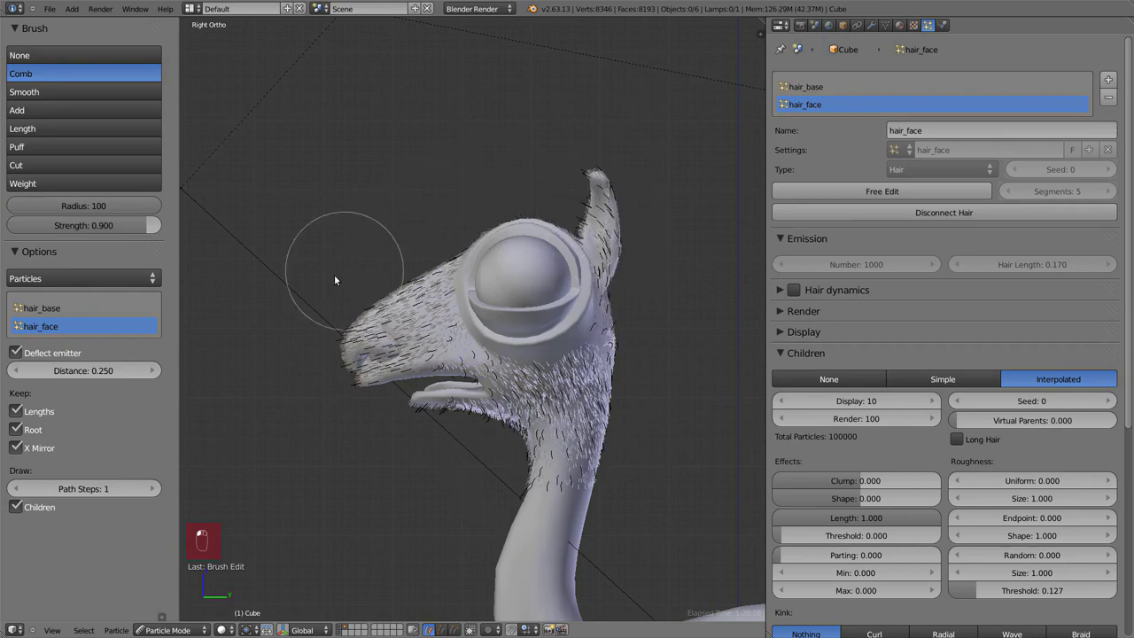
left_click_drag(333, 406, 359, 366)
Step: Comb the hair on the left side of the head, and the front of the face from the front view
key("ctrl+KP_1")
key("ctrl+KP_3")
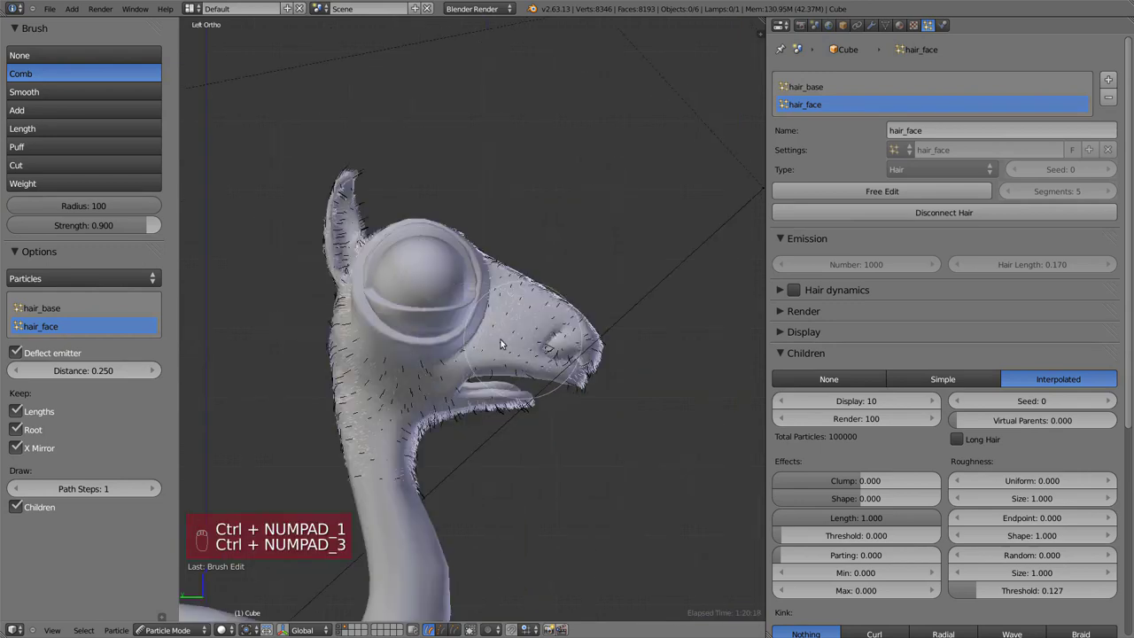
mouse_move(347, 181)
left_mouse_down()
mouse_move(341, 353)
mouse_move(513, 405)
mouse_move(448, 275)
mouse_move(561, 325)
left_mouse_up()
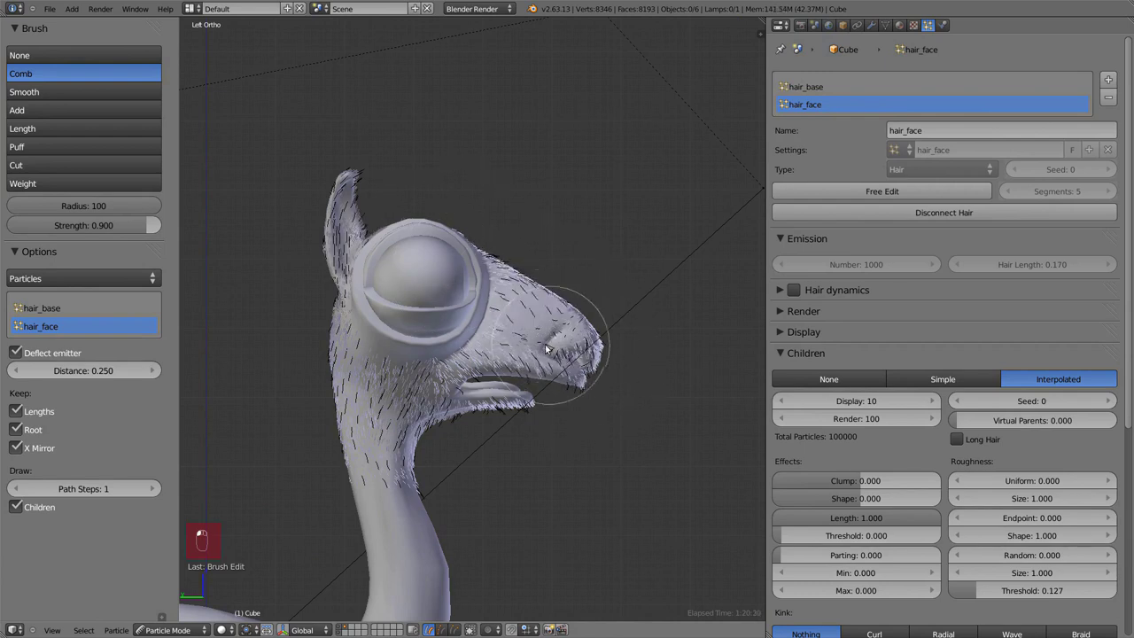
key("KP_1")
mouse_move(509, 363)
left_mouse_down()
mouse_move(403, 230)
mouse_move(360, 82)
left_mouse_up()
mouse_move(354, 471)
left_mouse_down()
mouse_move(449, 507)
mouse_move(434, 517)
mouse_move(475, 568)
mouse_move(407, 556)
left_mouse_up()
Step: Raise the combed hair on the face slightly using the Puff brush at strength 0.423
left_click(54, 146)
key("shift+f")
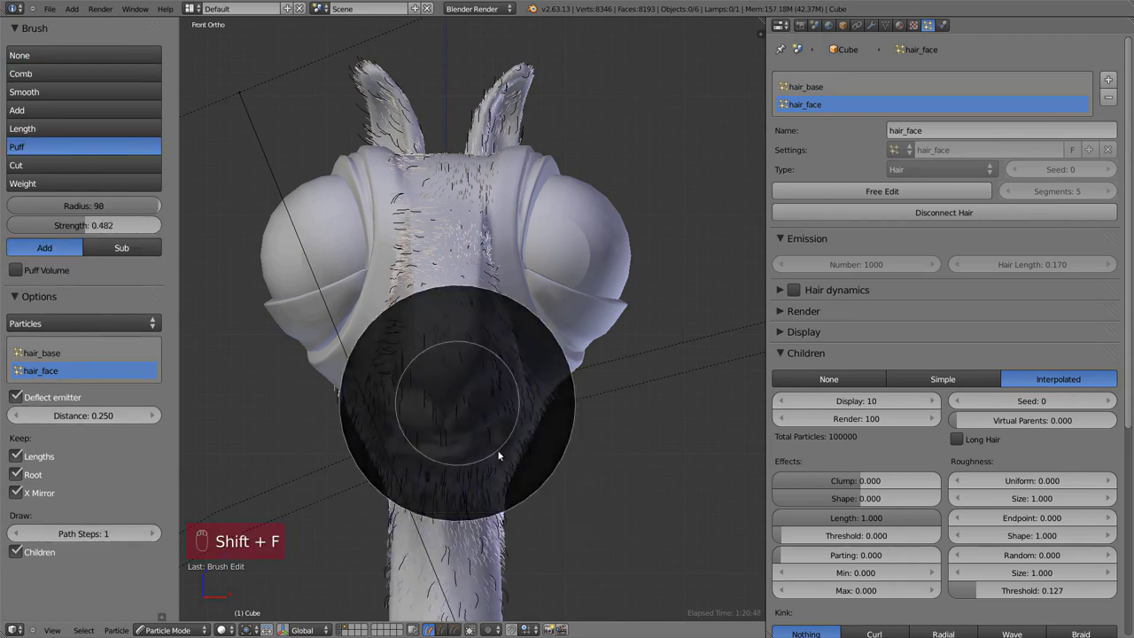
left_click(469, 519)
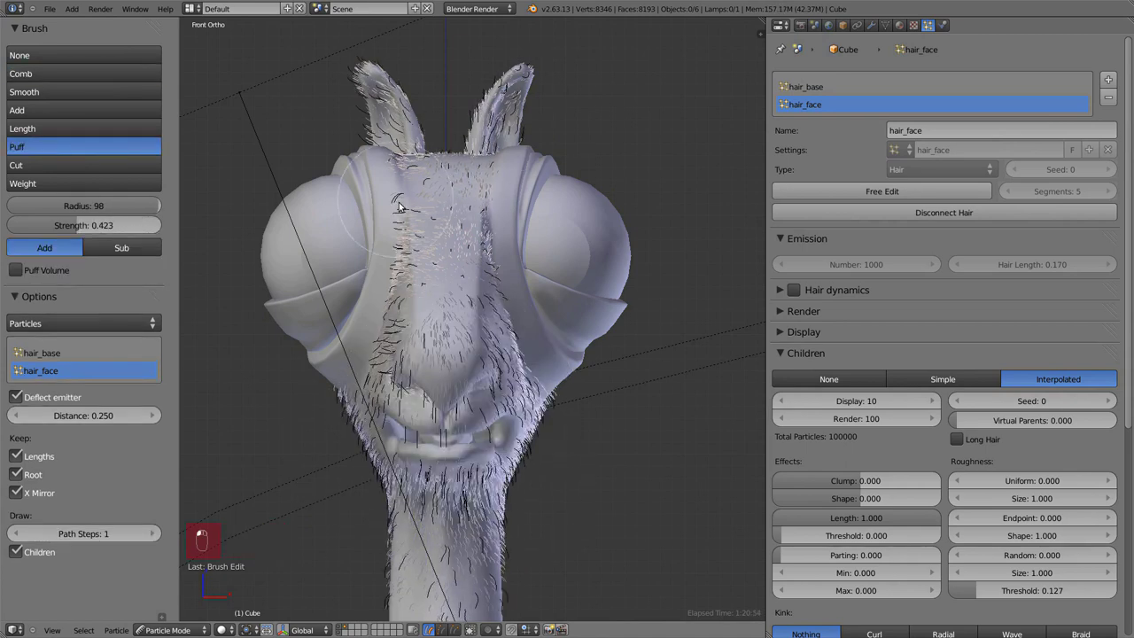
key("KP_3")
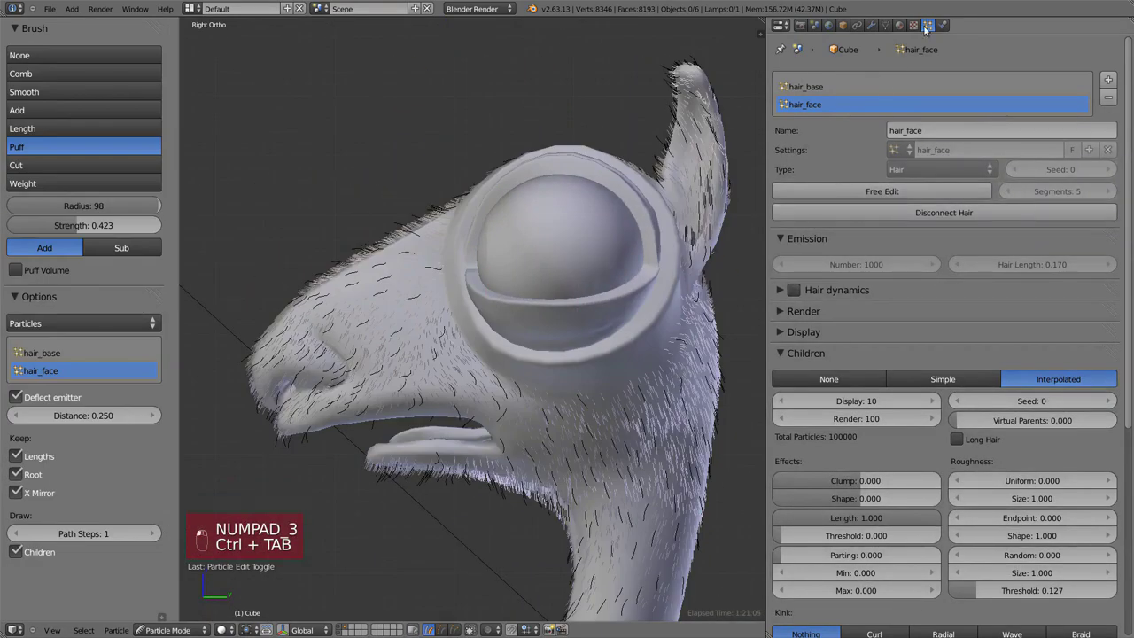
Step: Show only the Render settings of the hair_face particle system below its Emission settings and return to Object Mode
key("a")
key("a")
key("a")
key("a")
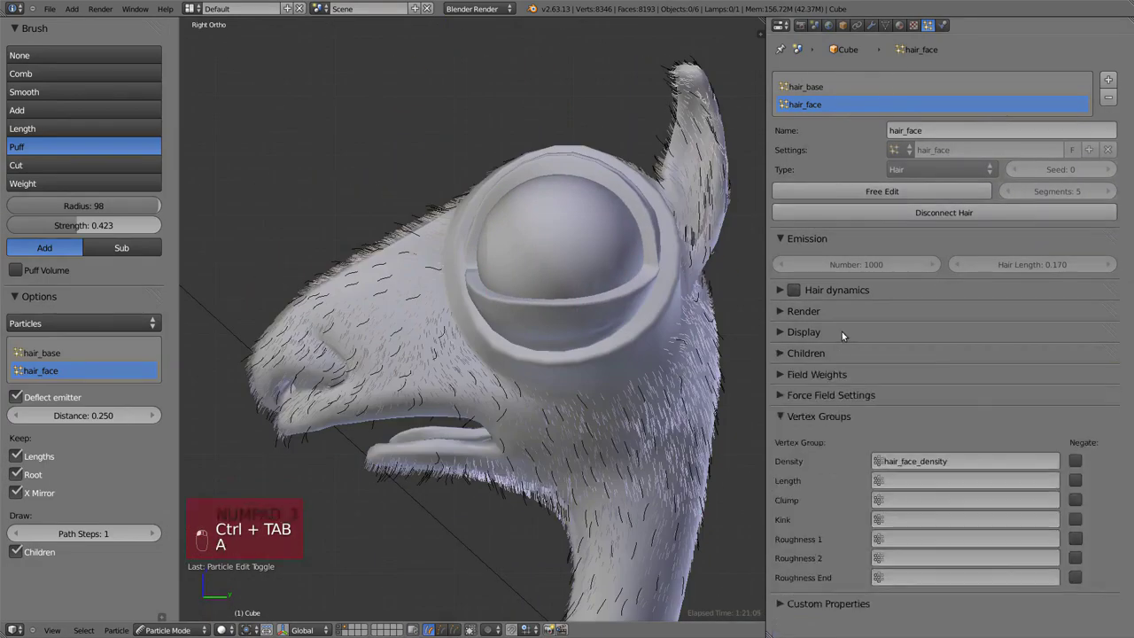
scroll(593, 245, "down", 3)
left_click(170, 630)
left_click(166, 618)
Step: Set a render border around the head and neck in the camera view, render it and examine the face fur
key("KP_1")
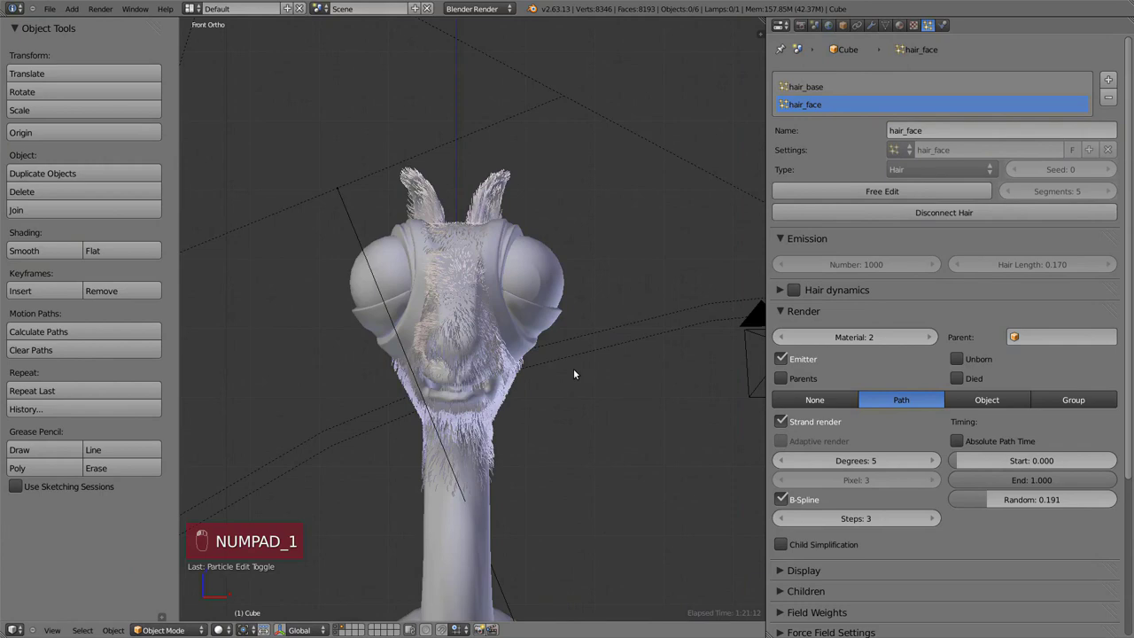
key("KP_0")
key("shift+b")
key("F12")
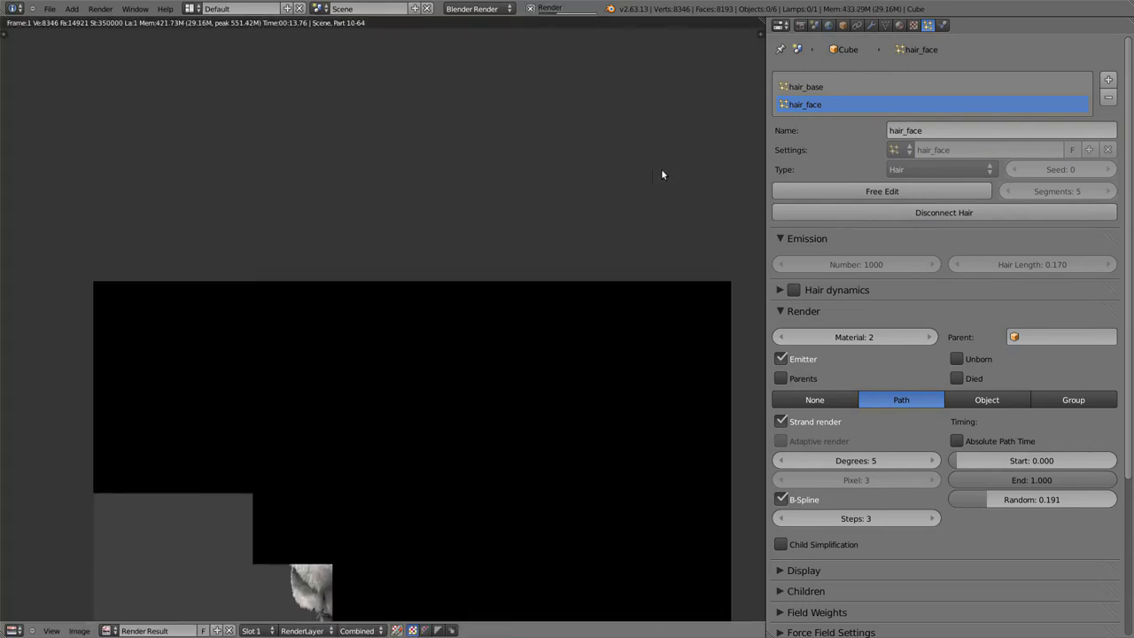
middle_click_drag(533, 559, 533, 140)
middle_click_drag(445, 121, 447, 288)
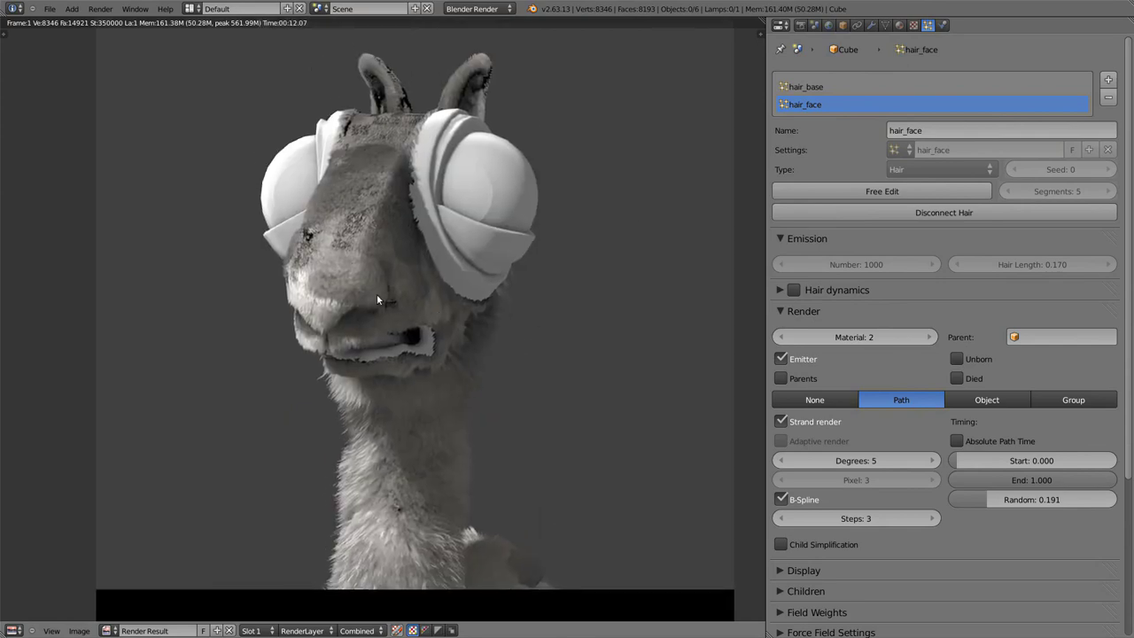
scroll(409, 276, "up", 3)
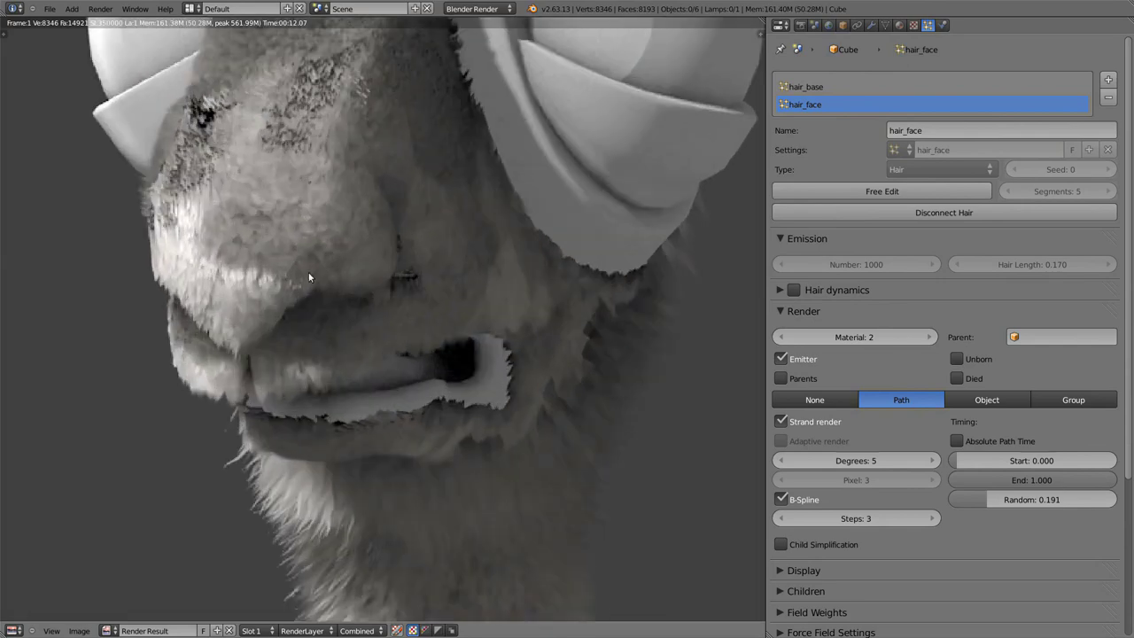
scroll(308, 272, "down", 3)
key("Escape")
Step: Add a new material slot holding a copy of the hair_base material and name the copy hair_face
scroll(506, 189, "up", 4)
key("z")
key("z")
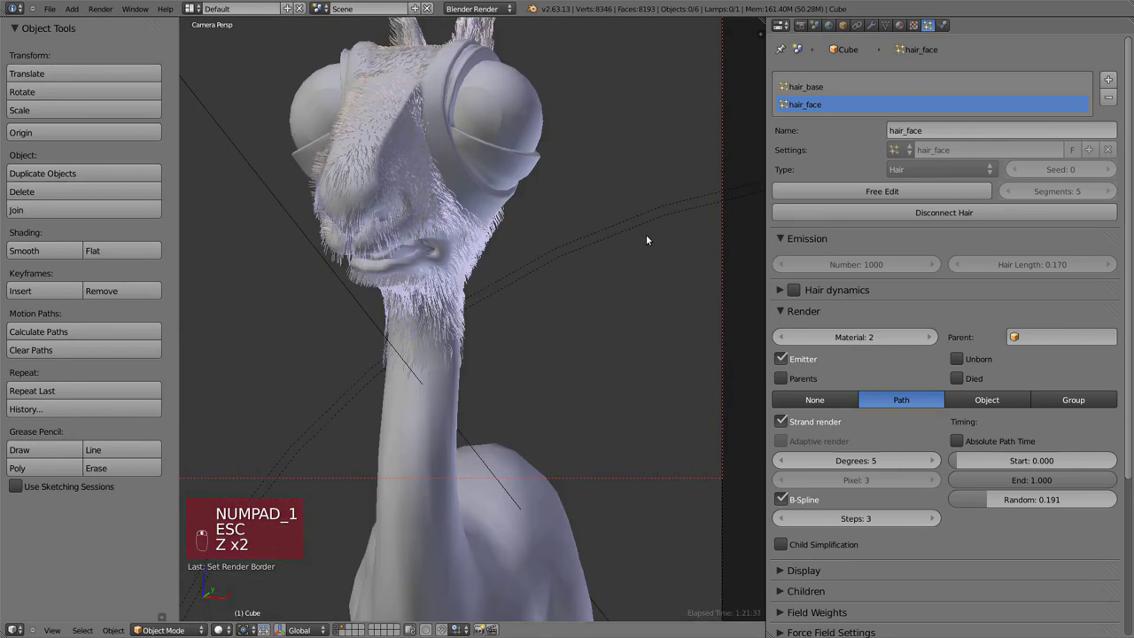
left_click(899, 26)
left_click(956, 105)
left_click(1108, 77)
left_click(788, 144)
left_click(801, 177)
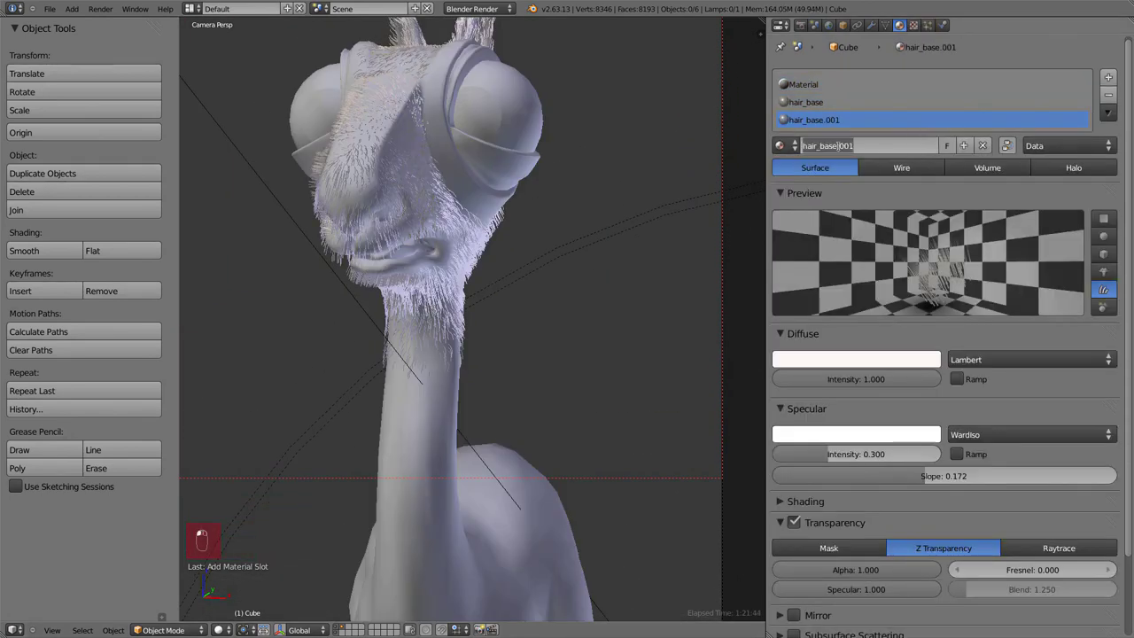
scroll(868, 372, "down", 1)
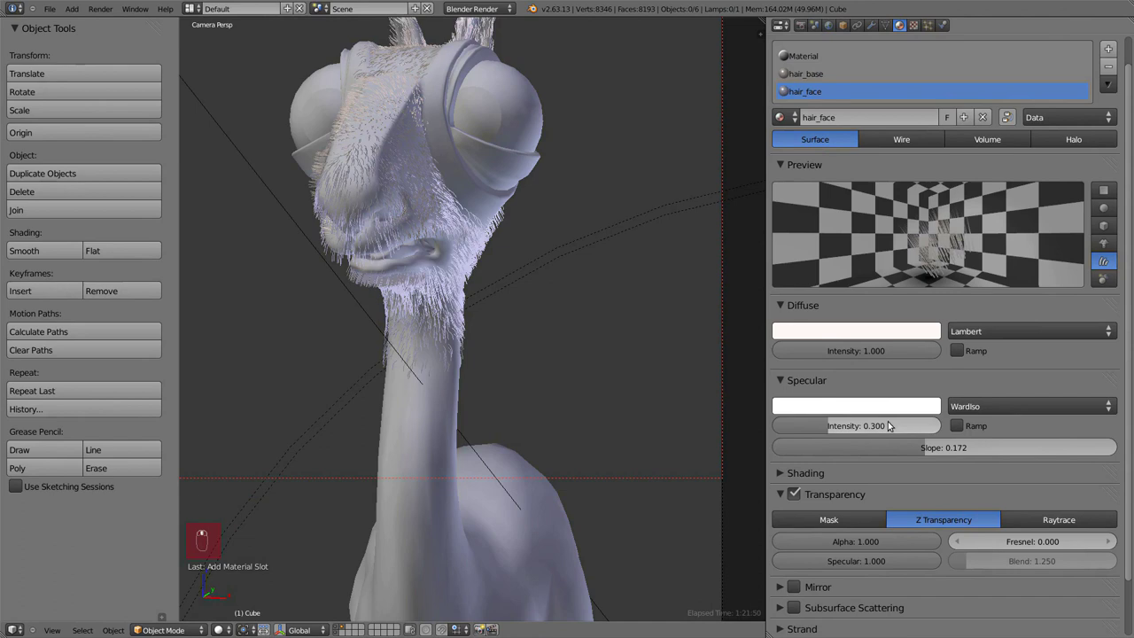
Step: Reduce the strand root size of the hair_face material to 0.05010
key("F11")
key("F11")
scroll(797, 532, "down", 2)
left_click(780, 565)
left_click(780, 432)
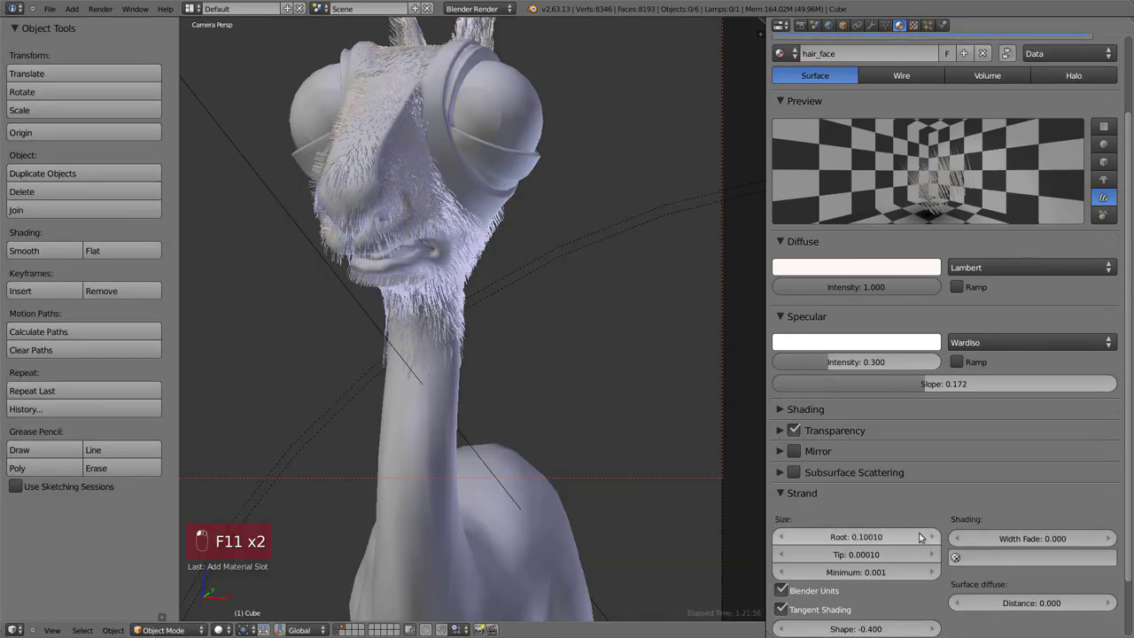
left_click_drag(930, 537, 877, 538)
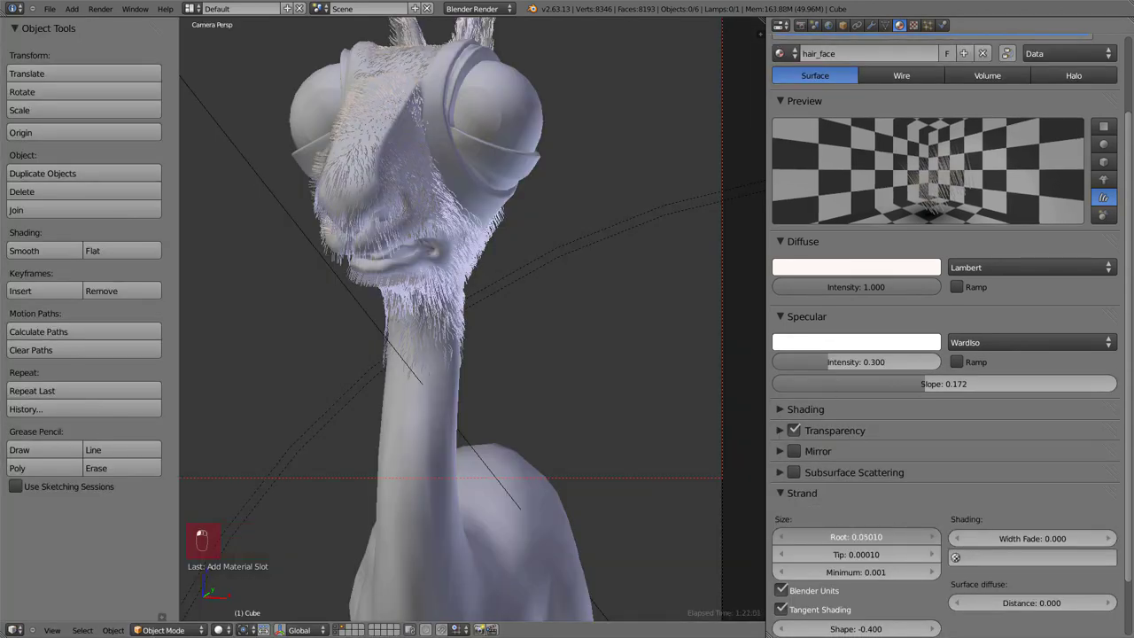
Step: Set the hair_face material's transparency to alpha 0.200 and specular 0.600
key("a")
key("a")
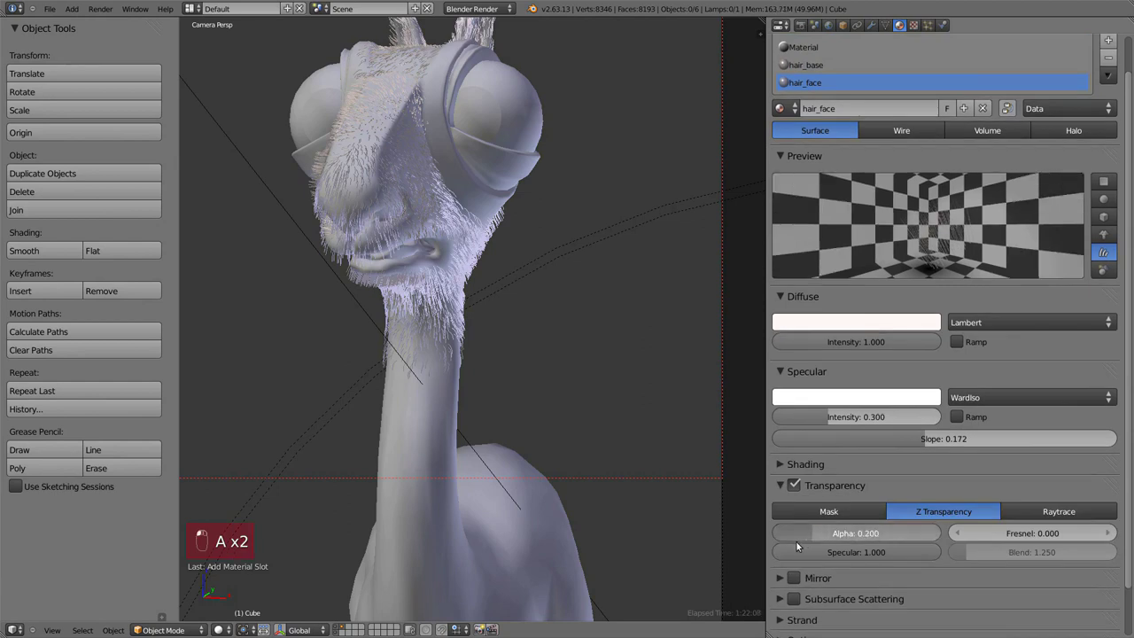
key("F12")
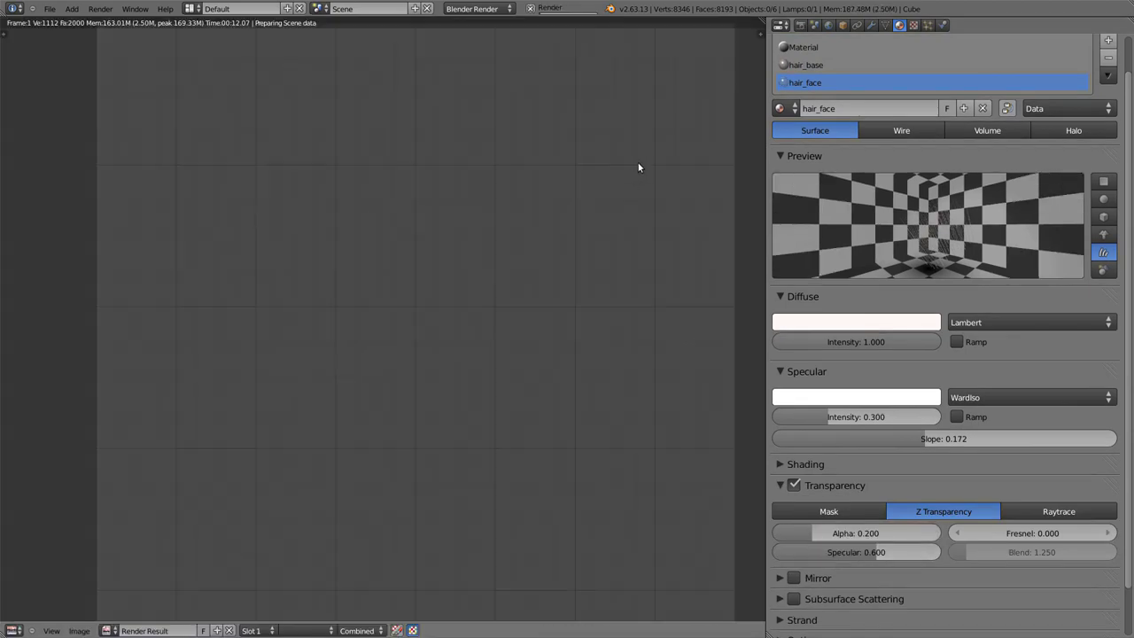
key("Escape")
Step: Assign material 3 to the hair_face particle system and render the camera view
left_click(927, 25)
left_click(927, 337)
key("F12")
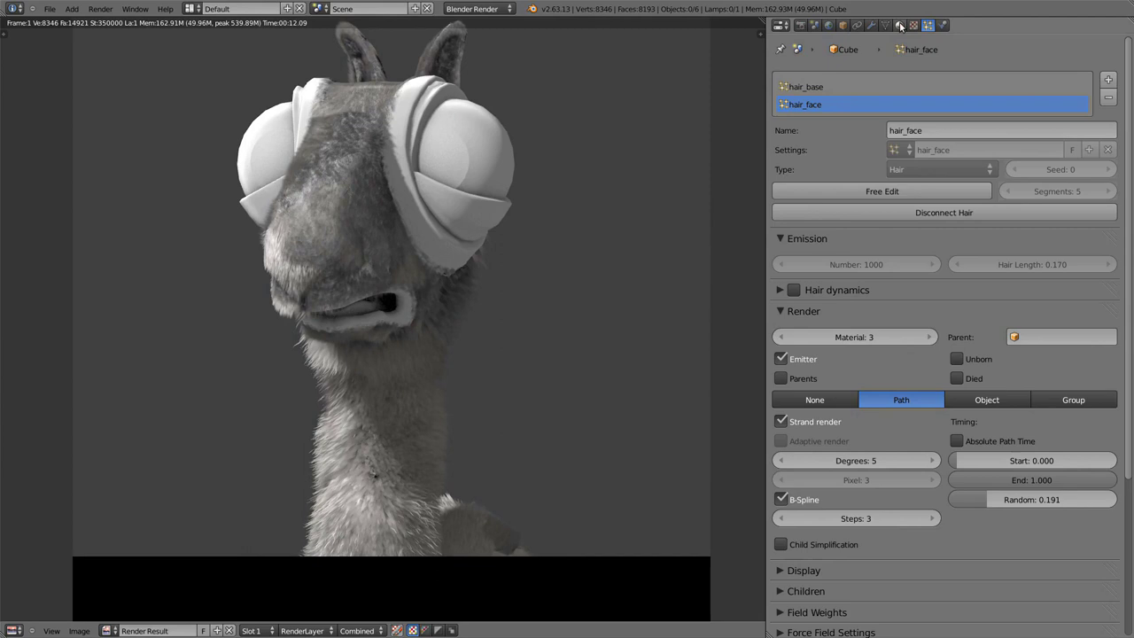
left_click(872, 26)
left_click(927, 26)
left_click(780, 311)
left_click(780, 313)
scroll(779, 313, "down", 1)
key("Escape")
left_click_drag(983, 454, 1104, 474)
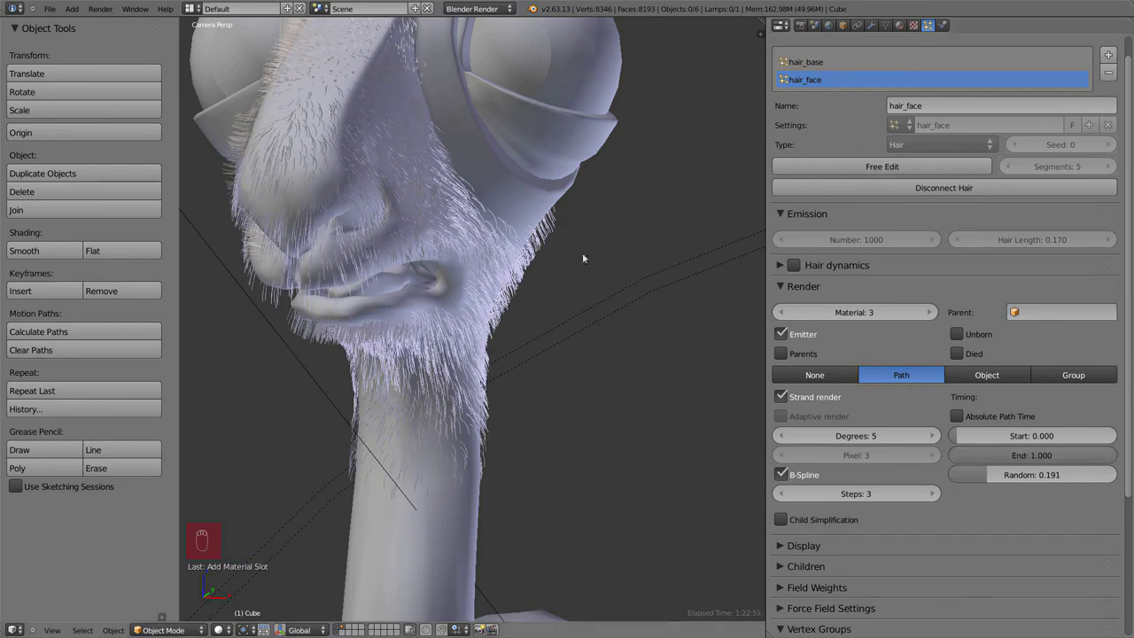
Step: Make the hair_face material's gradient texture a separate copy named blend_gradient_face
left_click(913, 25)
left_click(899, 26)
scroll(917, 105, "up", 2)
left_click(913, 26)
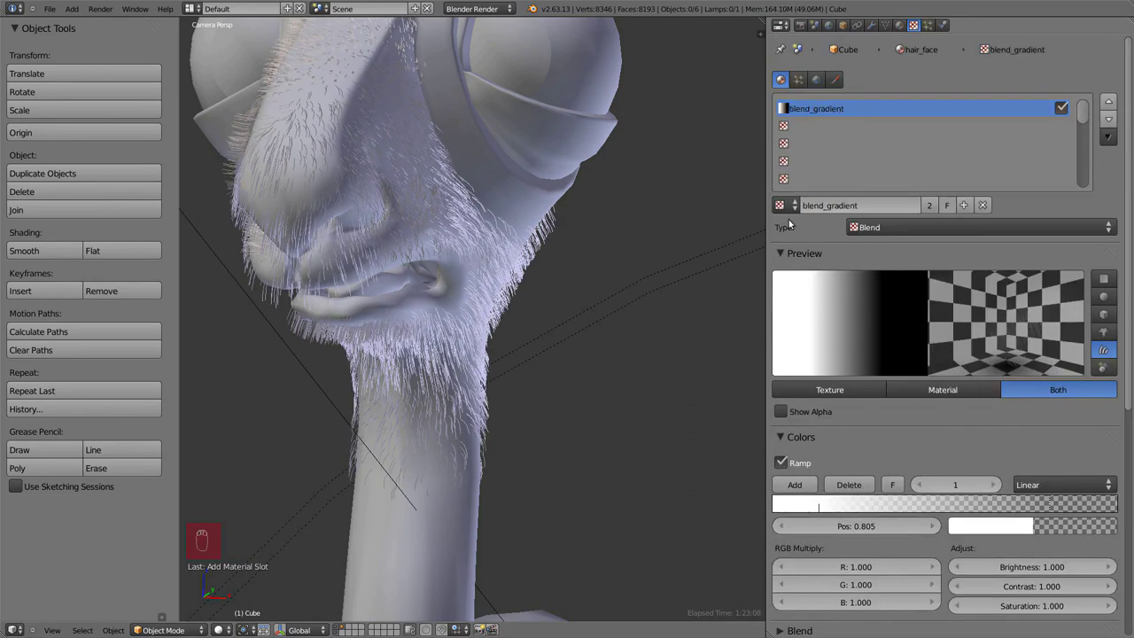
type("_face")
key("Return")
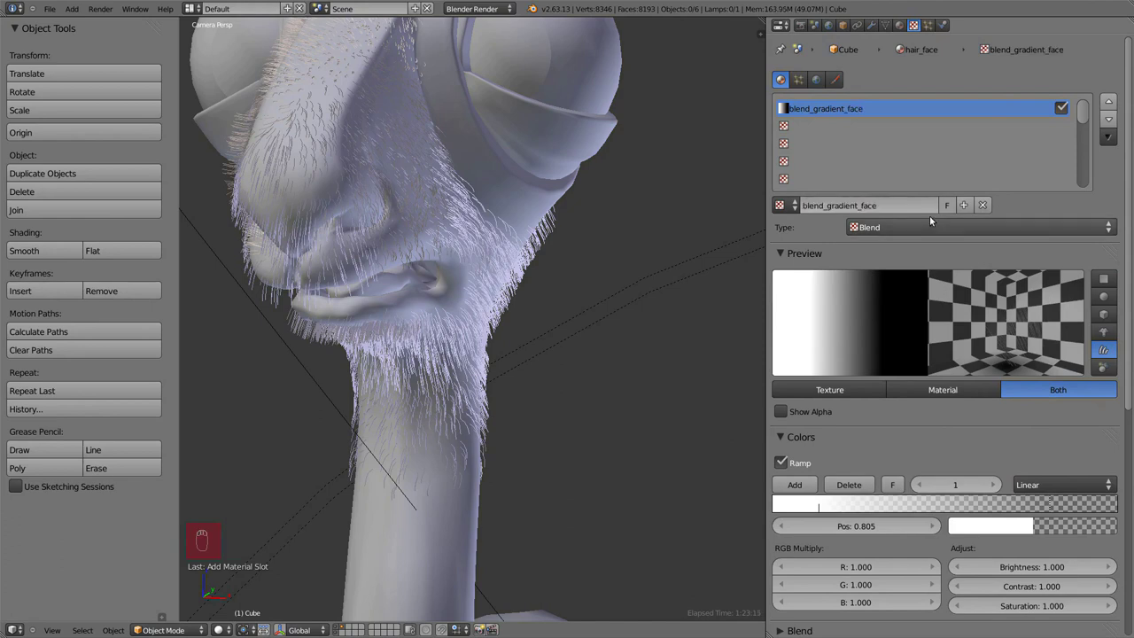
Step: Reposition the color ramp stops of blend_gradient_face, placing stop 1 at position 0.527
left_click_drag(1046, 511, 1021, 510)
left_click_drag(818, 509, 786, 511)
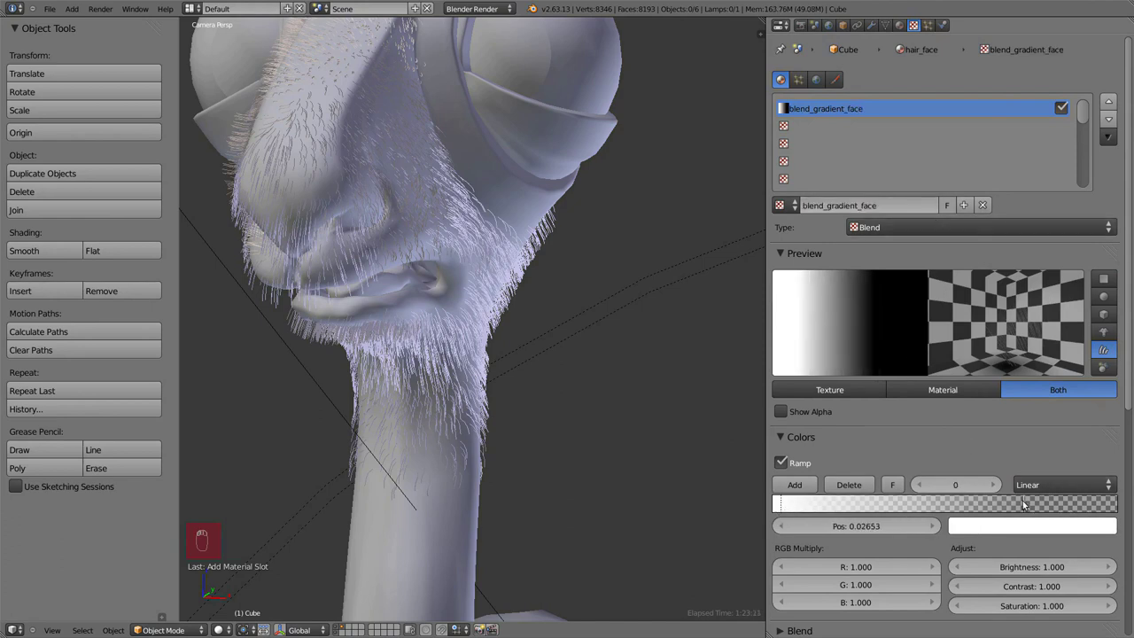
left_click_drag(1024, 506, 1059, 506)
left_click_drag(783, 508, 811, 507)
left_click_drag(1059, 507, 955, 508)
Step: Render the bordered camera view to check the face hair with the adjusted gradient, and return to the side view
scroll(611, 314, "down", 5)
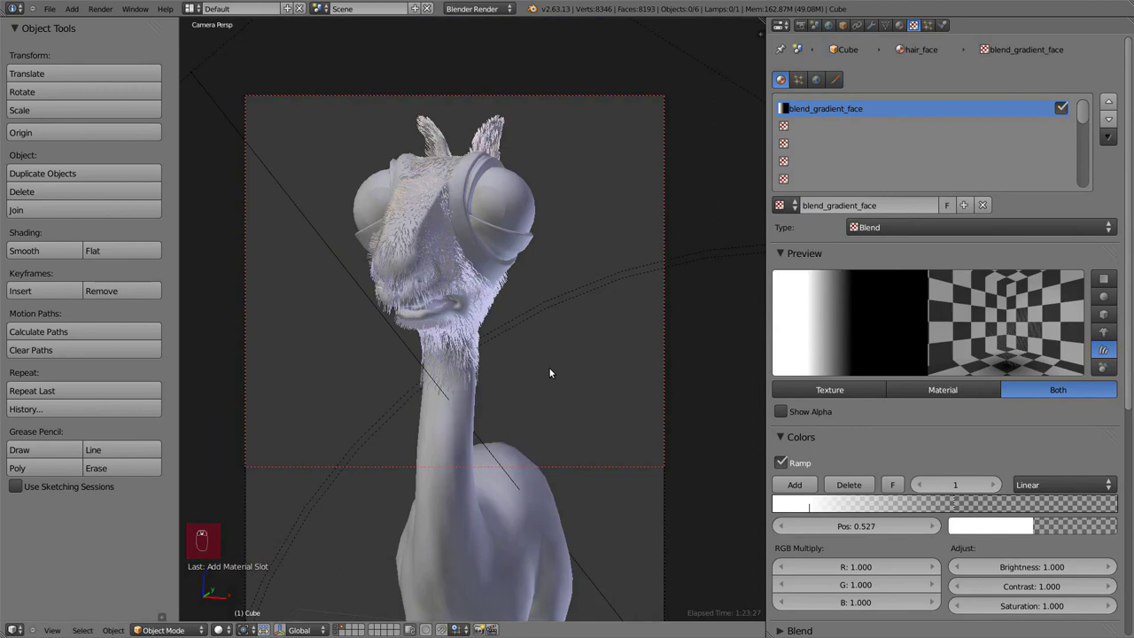
key("F12")
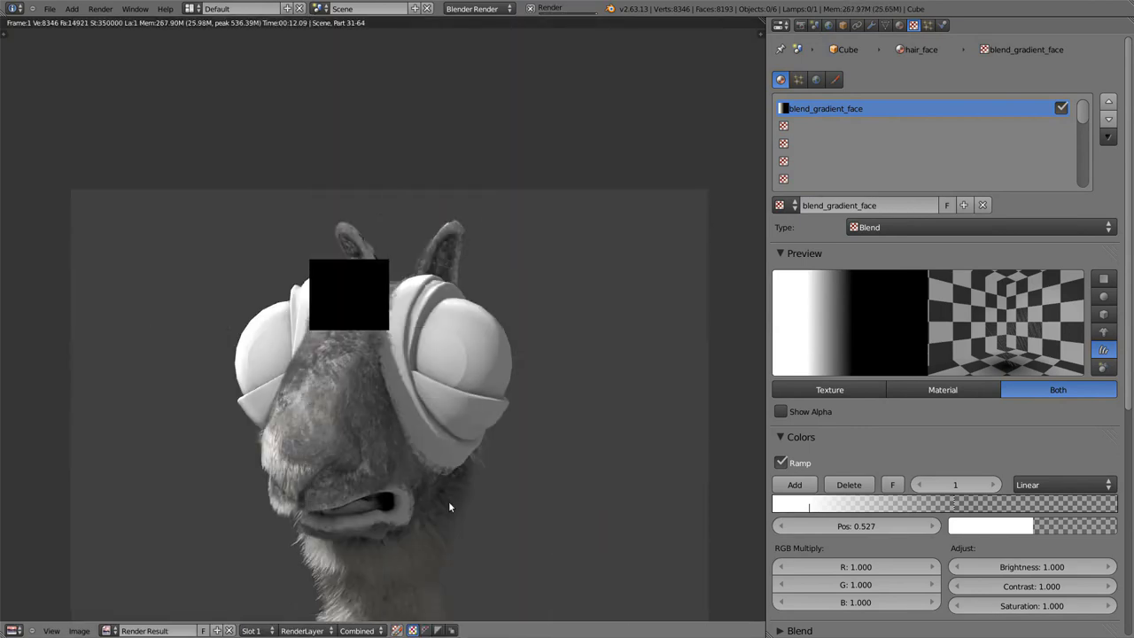
key("Escape")
key("KP_3")
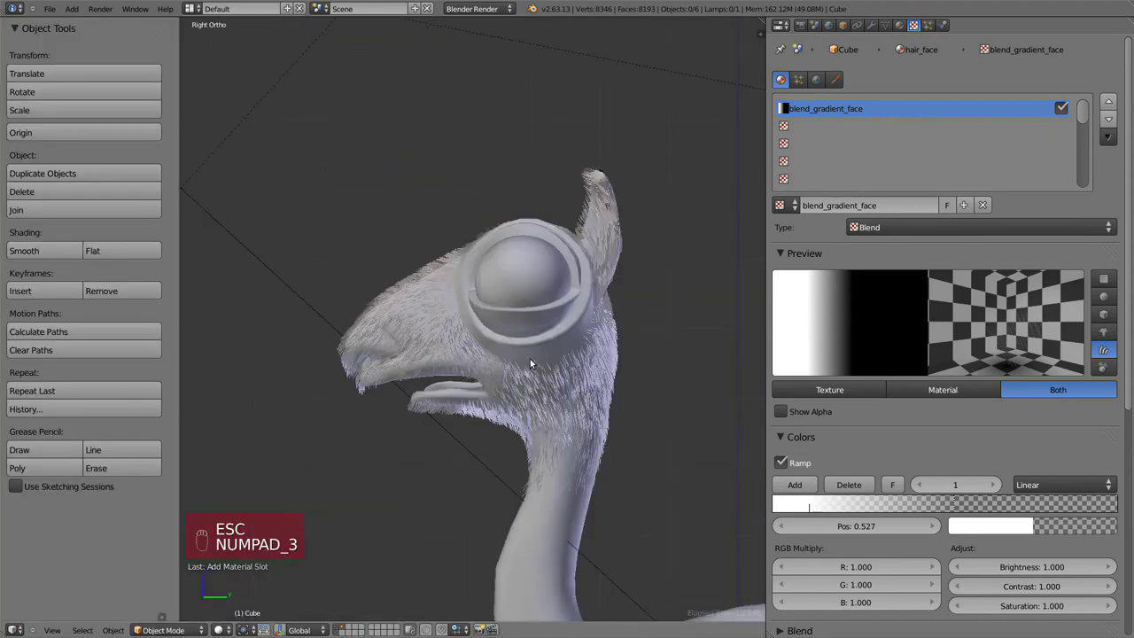
Step: Hide hair_face and show hair_base in the viewport, making hair_base the active particle system
left_click(870, 25)
left_click(928, 26)
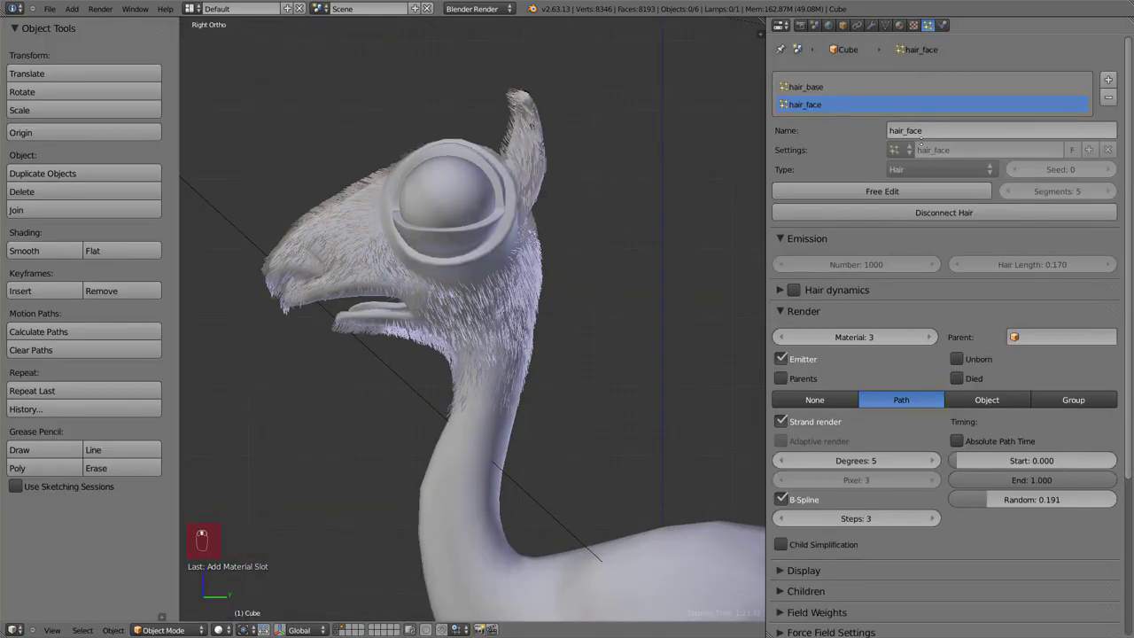
key("F11")
key("F11")
key("KP_3")
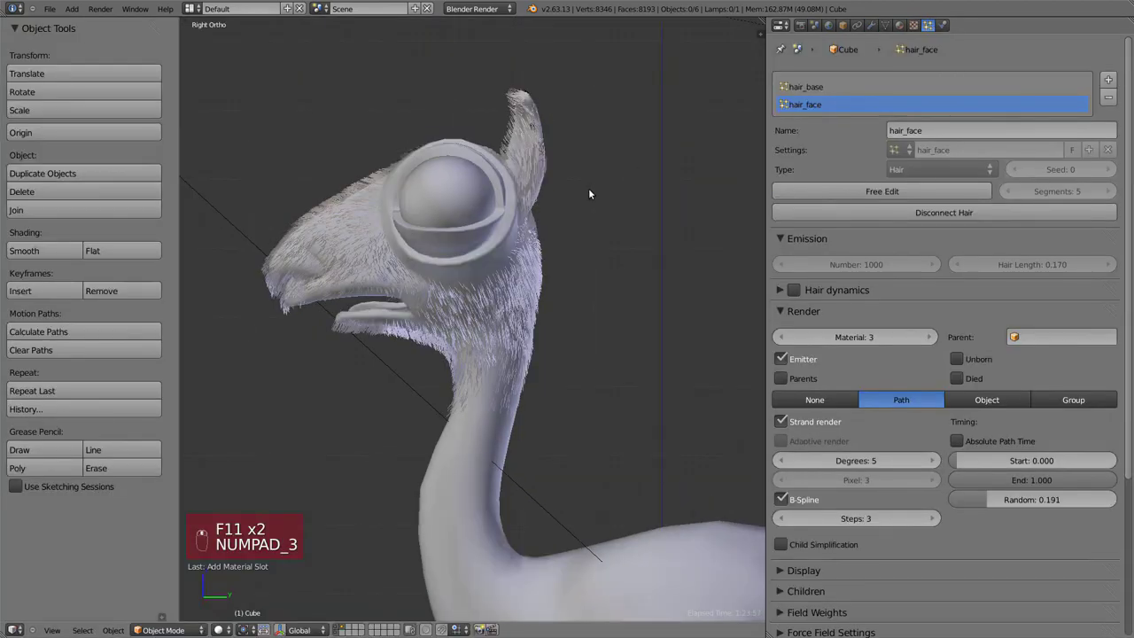
left_click(819, 87)
left_click(870, 25)
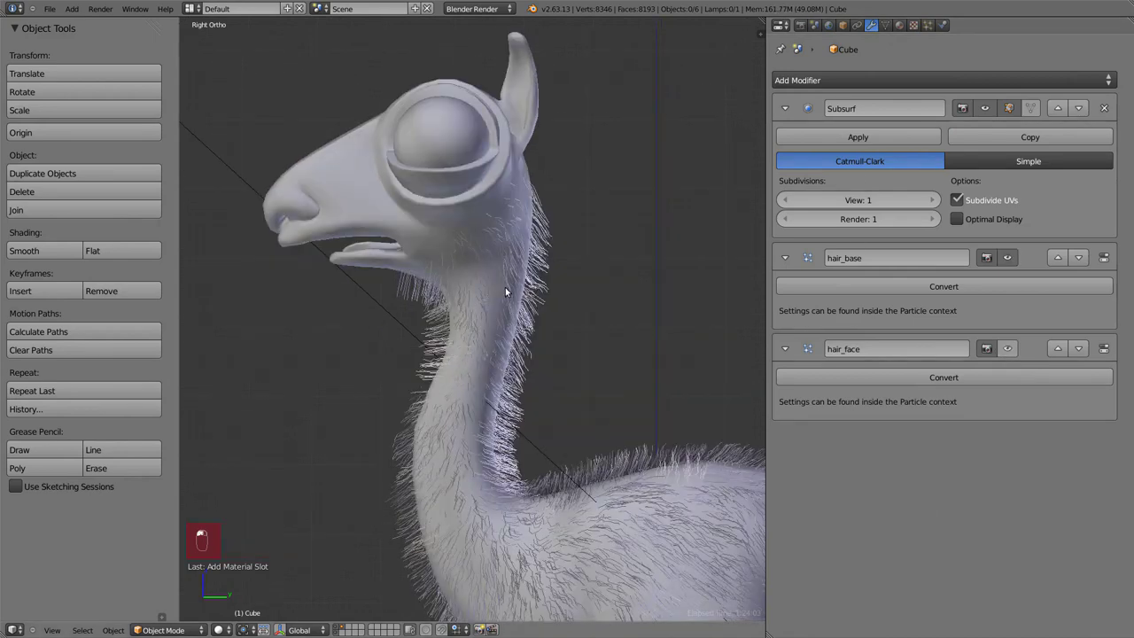
Step: Examine the rendered fur closely around the mouth, chin and upper neck
key("F11")
scroll(340, 292, "up", 4)
middle_click_drag(300, 148, 350, 398)
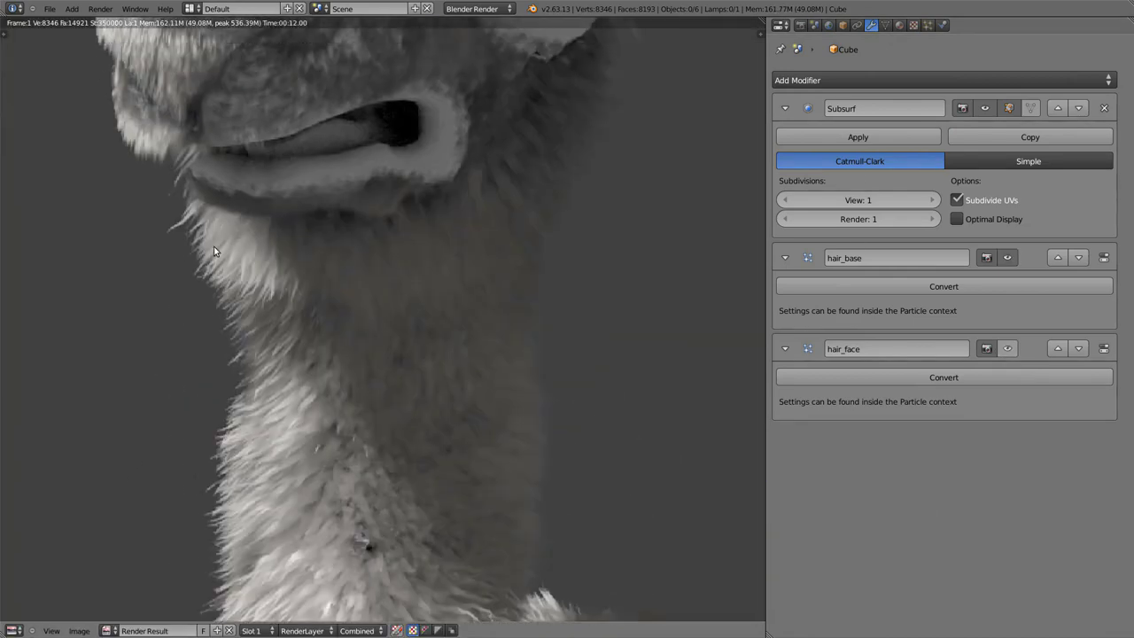
middle_click_drag(561, 144, 585, 246)
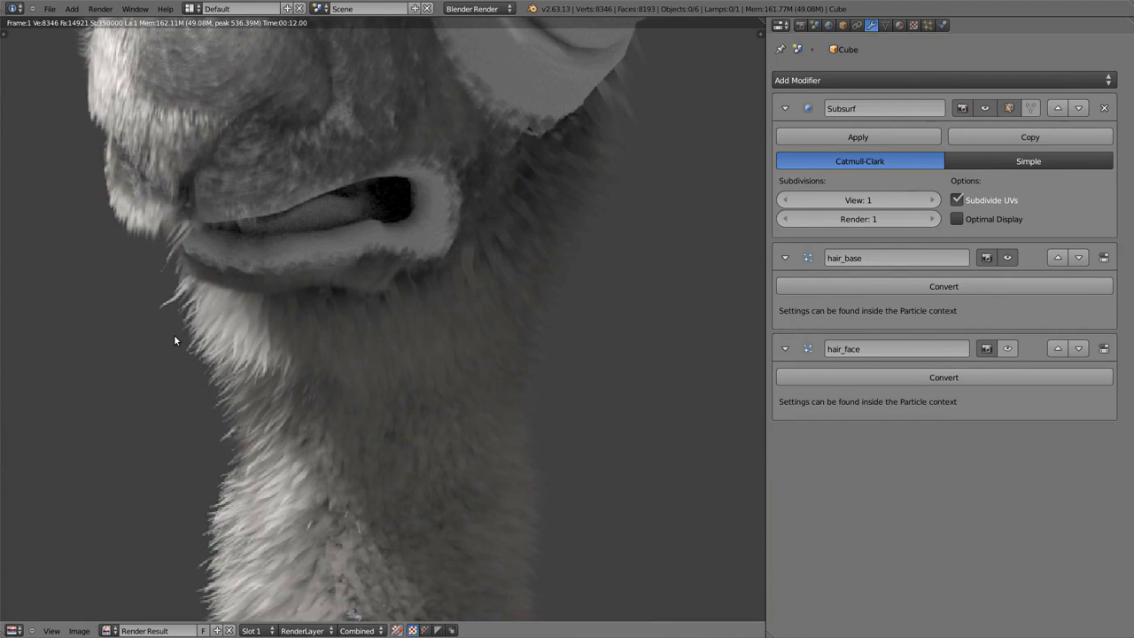
Step: Add a vertex group named hair_base_length to the llama mesh and place it directly below hair_base_density
scroll(251, 467, "down", 4)
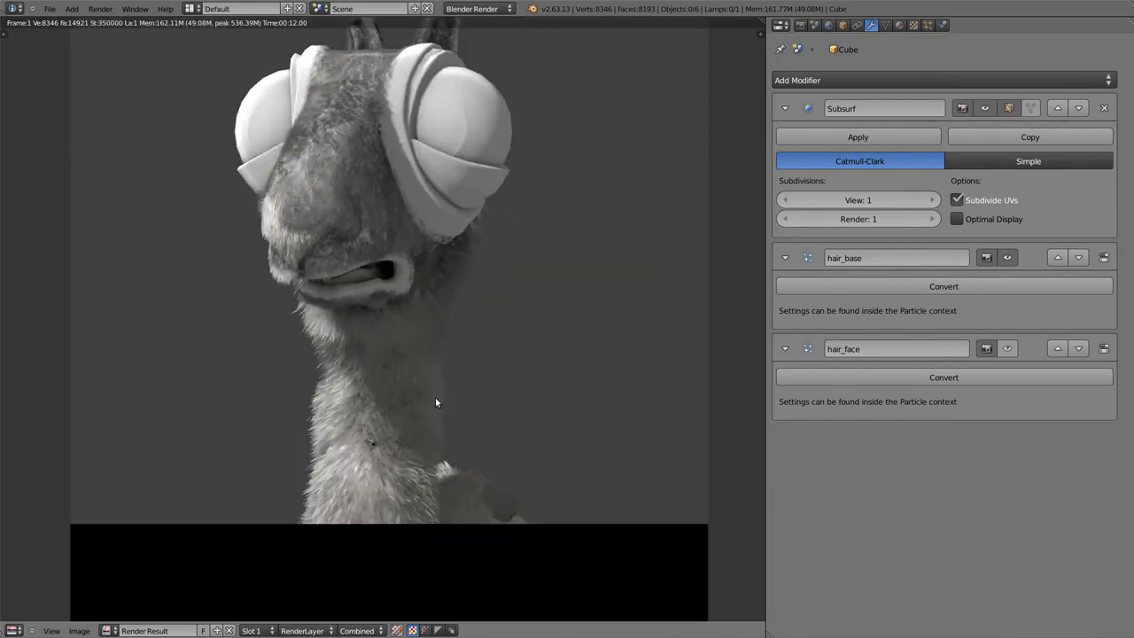
key("F11")
scroll(464, 292, "down", 2)
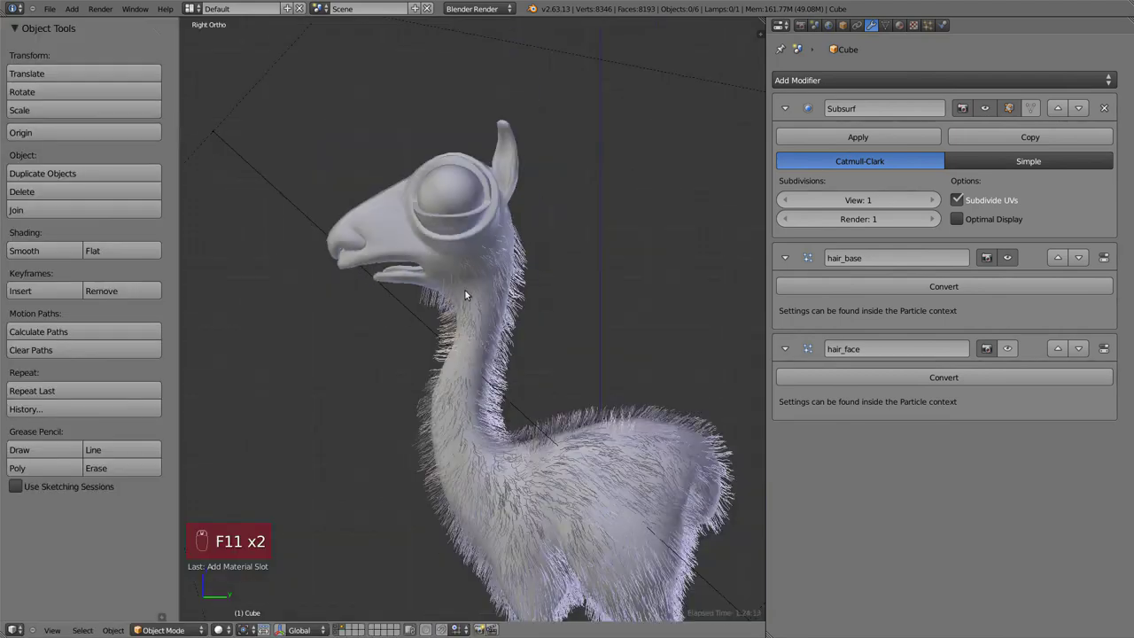
middle_click_drag(542, 379, 497, 217, "shift")
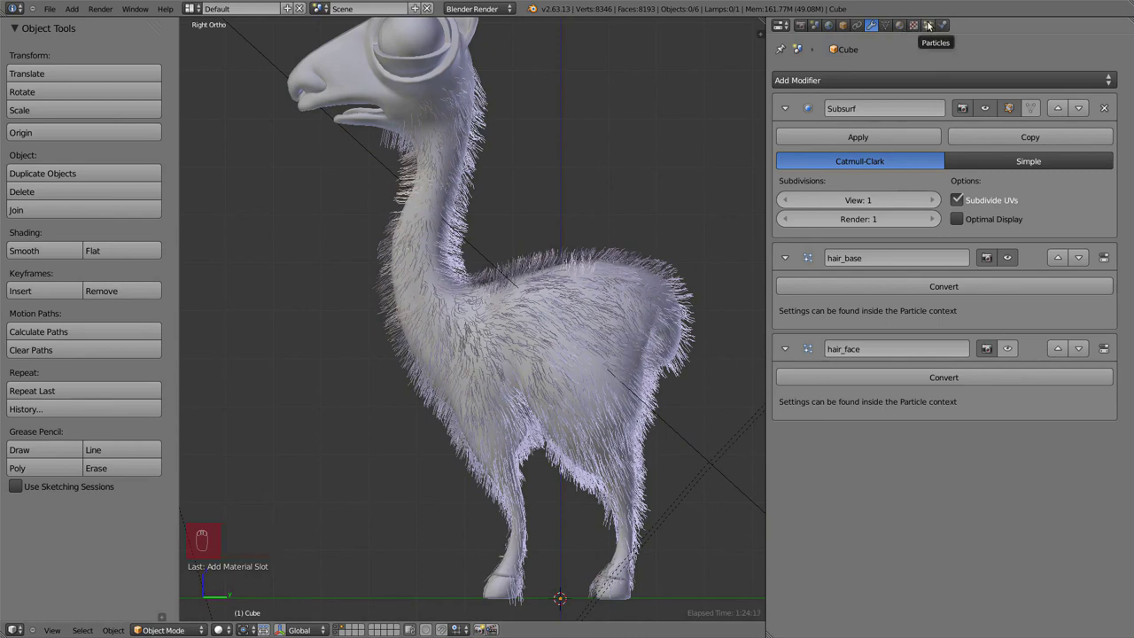
left_click(927, 25)
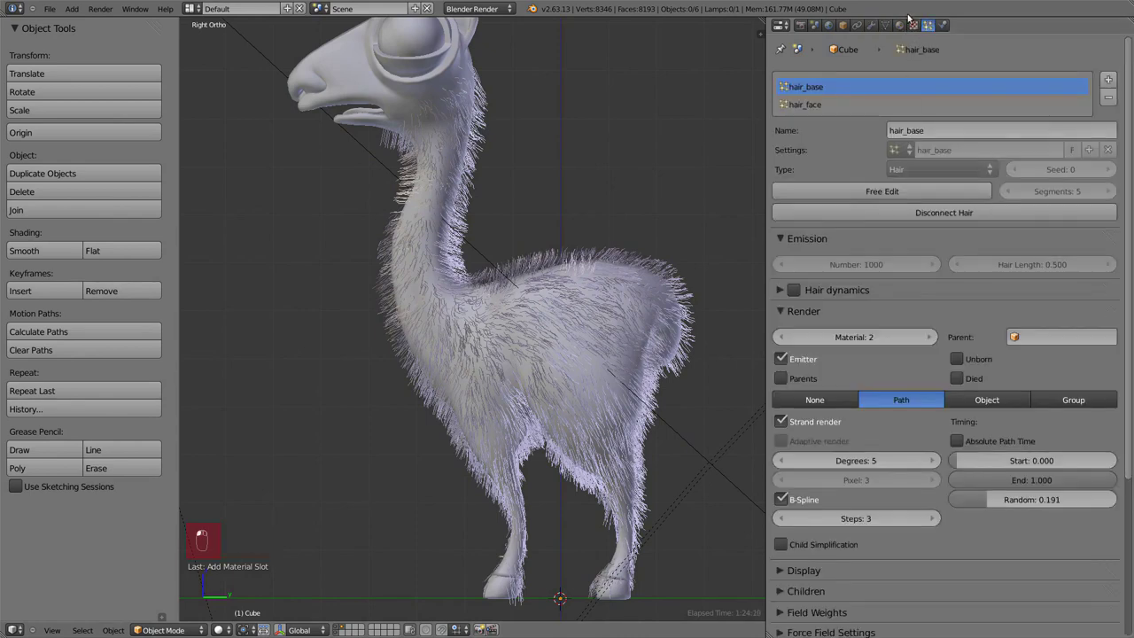
left_click(885, 25)
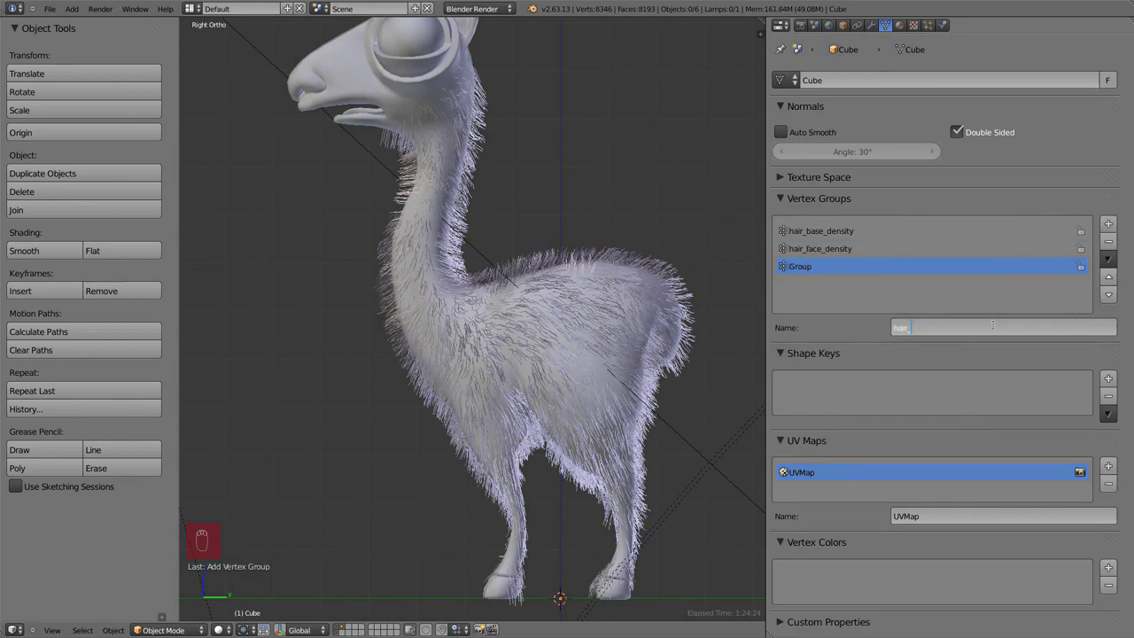
type("th")
key("Return")
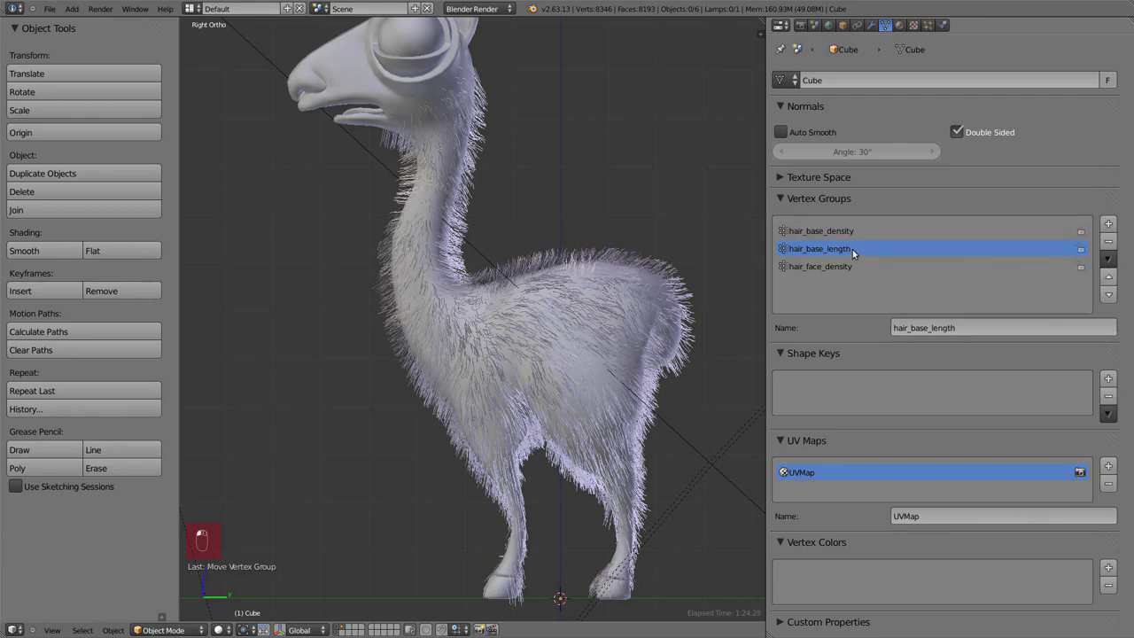
Step: In wireframe edit mode, clear the selection and select the llama's lower neck, body and legs down to just above the hooves
key("ctrl+Tab")
scroll(533, 271, "up", 3)
mouse_move(496, 266)
left_mouse_down()
mouse_move(451, 342)
mouse_move(496, 354)
mouse_move(576, 257)
left_mouse_up()
key("Tab")
scroll(601, 398, "down", 3)
key("z")
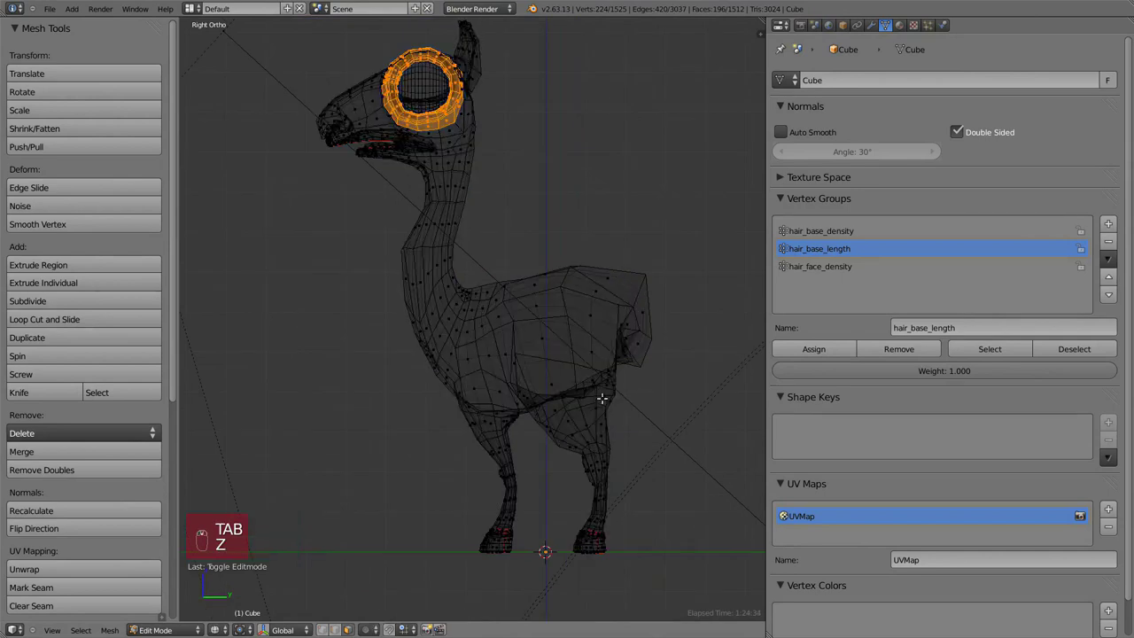
key("a")
key("a")
key("b")
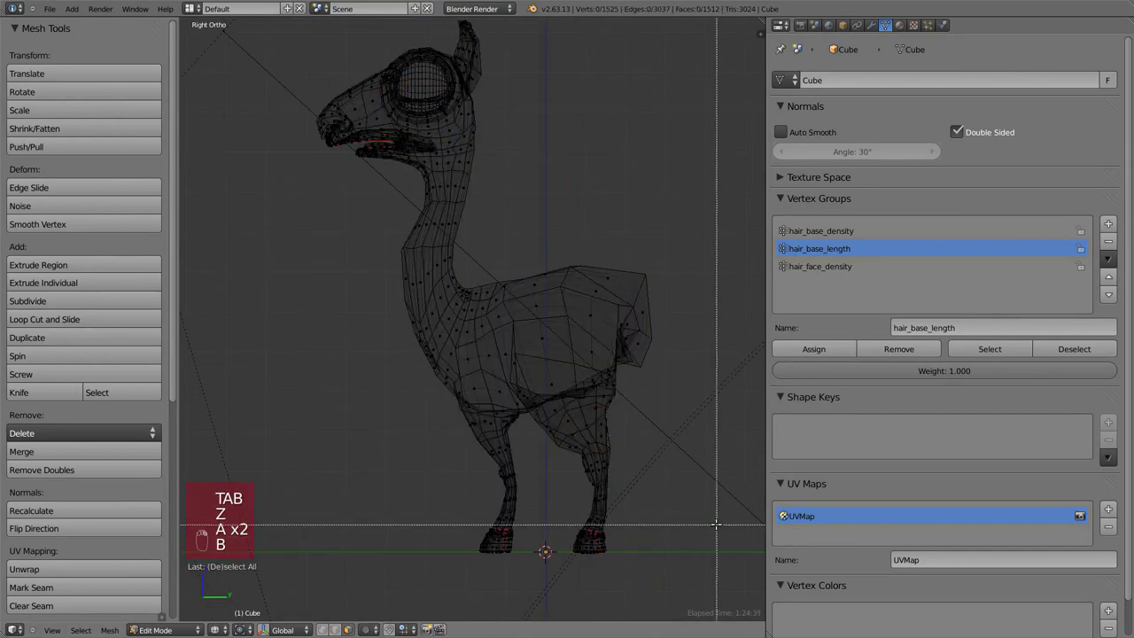
left_click_drag(716, 525, 397, 282)
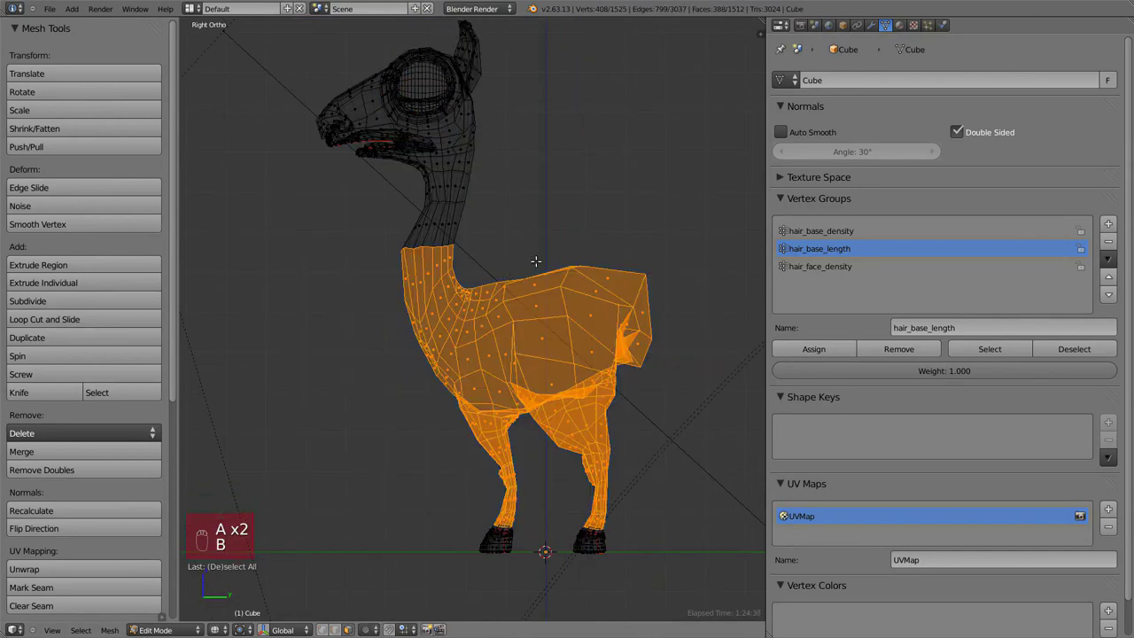
Step: Extend the selection with the edge rings directly above the hooves and assign it to hair_base_length with weight 1.000
middle_click_drag(547, 524, 517, 425, "shift")
scroll(516, 425, "up", 7)
middle_click_drag(361, 482, 319, 396, "shift")
right_click(349, 379, "alt+shift")
key("ctrl+z")
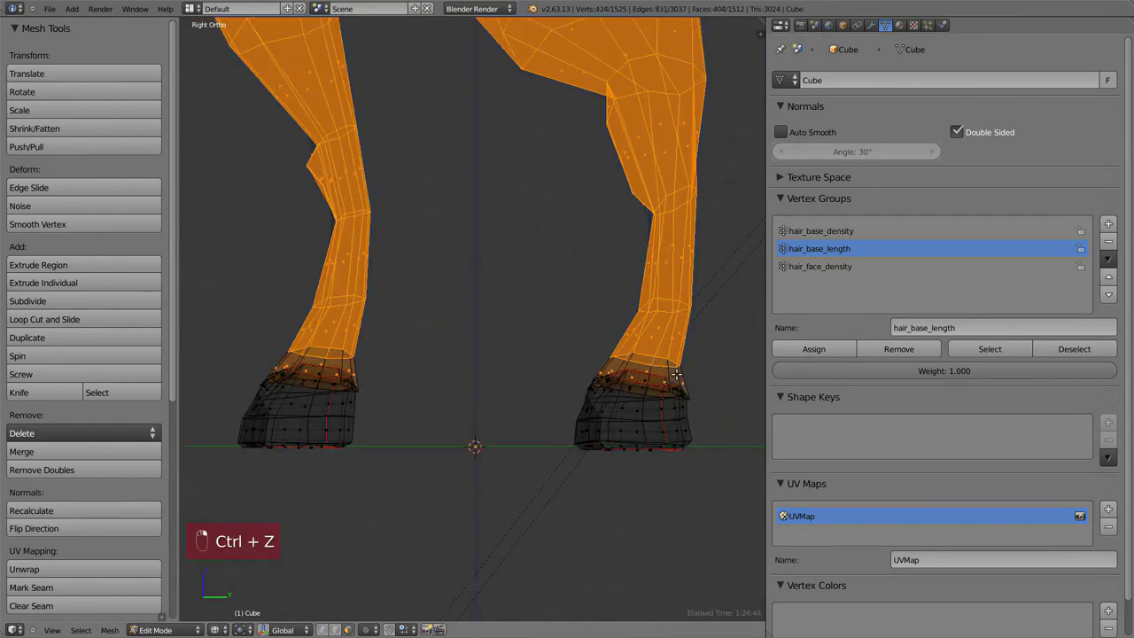
scroll(355, 361, "down", 5)
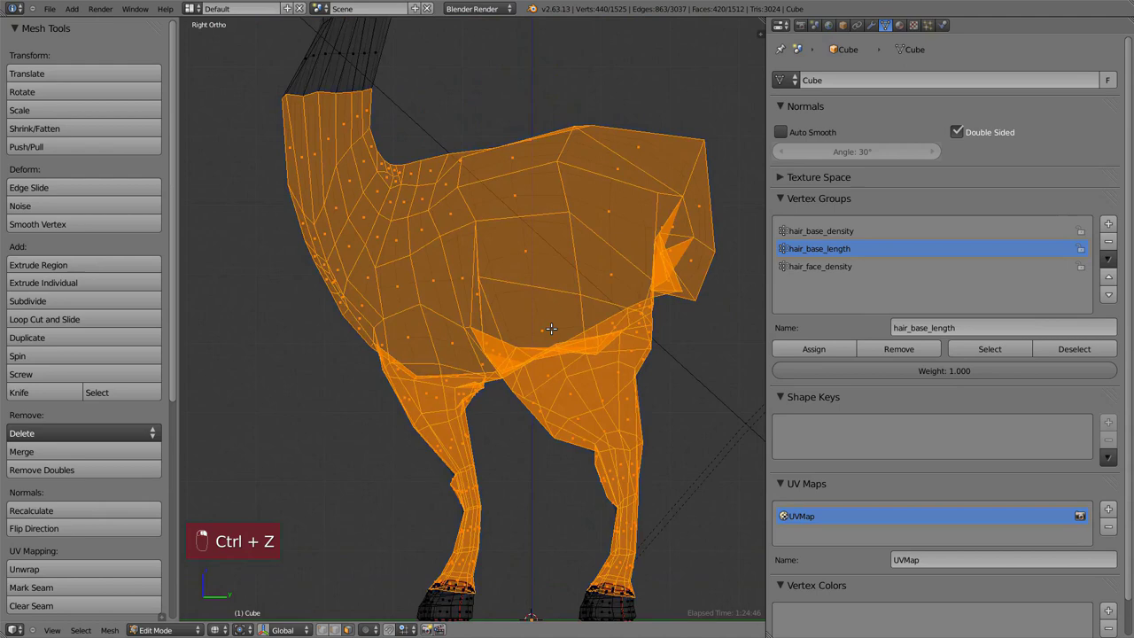
left_click(812, 348)
Step: Return to weight painting and paint full hair_base_length weight up the neck to just below the head
key("Tab")
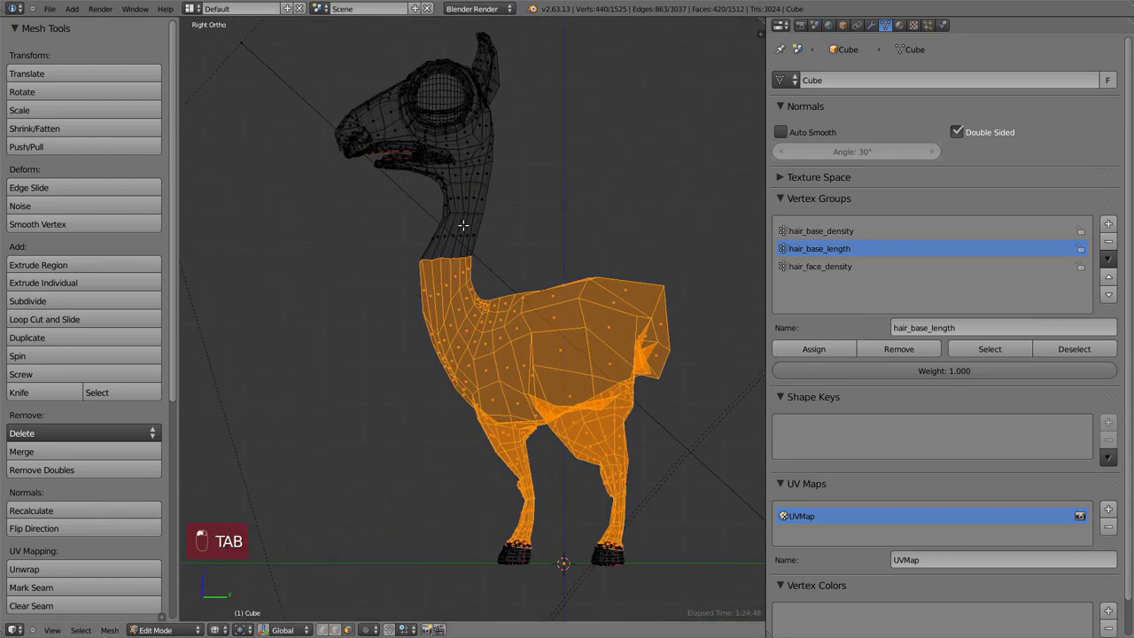
key("Tab")
left_click_drag(465, 232, 515, 268)
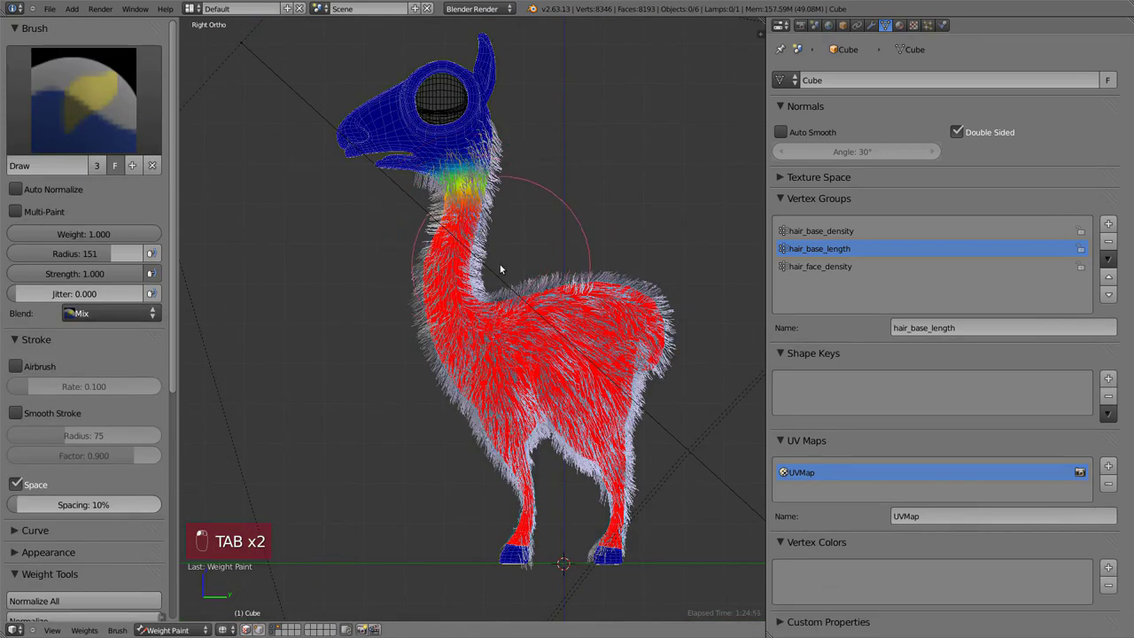
Step: Set the brush to weight 0.368 and strength 0.400, and reduce the hair_base_length weight along the upper and middle neck
key("KP_1")
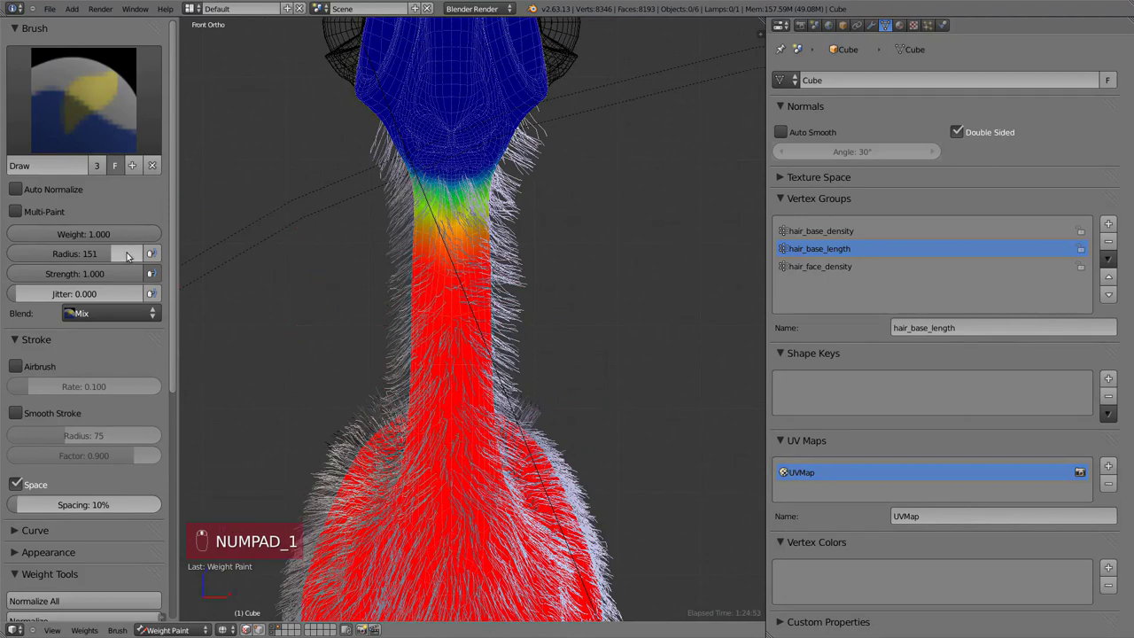
left_click_drag(133, 233, 40, 235)
left_click_drag(112, 274, 35, 276)
left_click(465, 262)
key("KP_3")
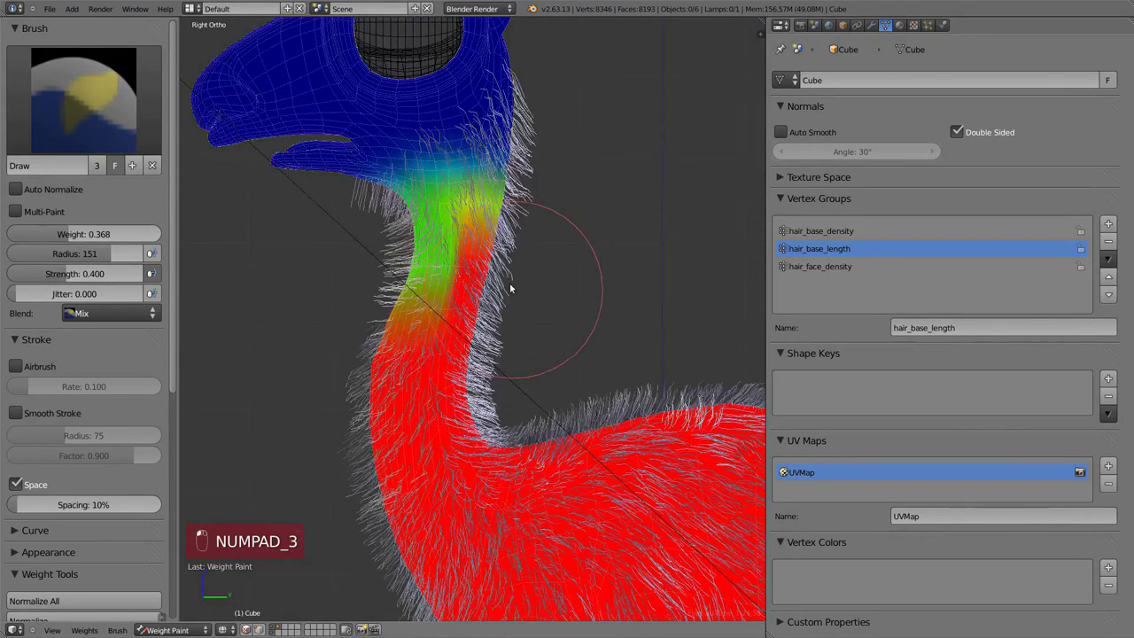
mouse_move(481, 343)
left_mouse_down()
mouse_move(358, 380)
mouse_move(403, 354)
left_mouse_up()
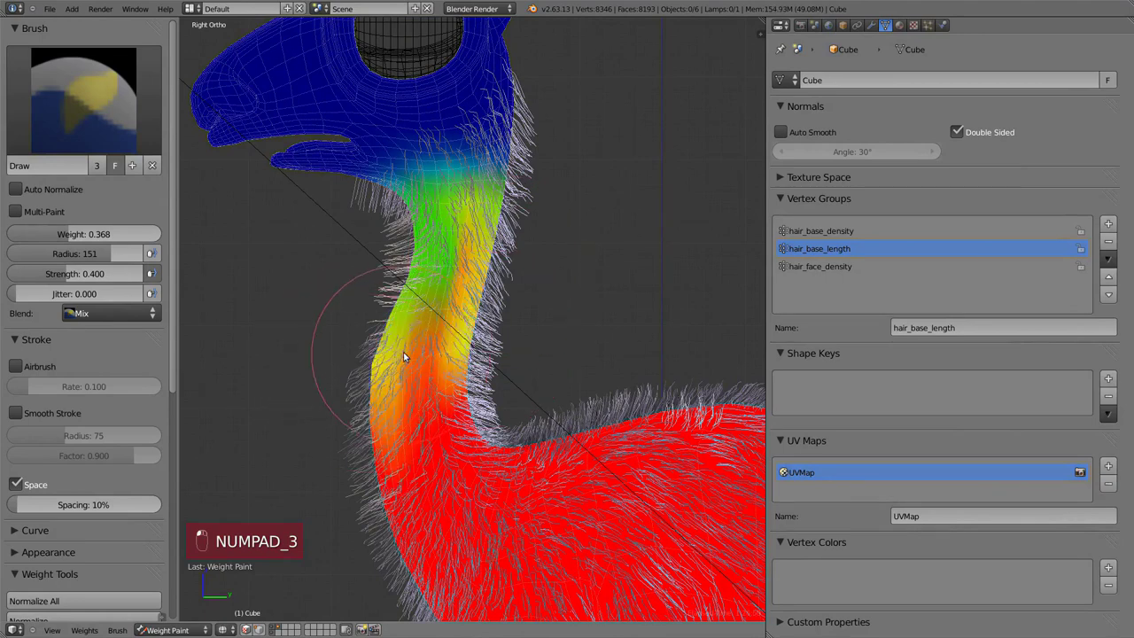
mouse_move(426, 245)
left_mouse_down()
mouse_move(428, 218)
mouse_move(457, 223)
left_mouse_up()
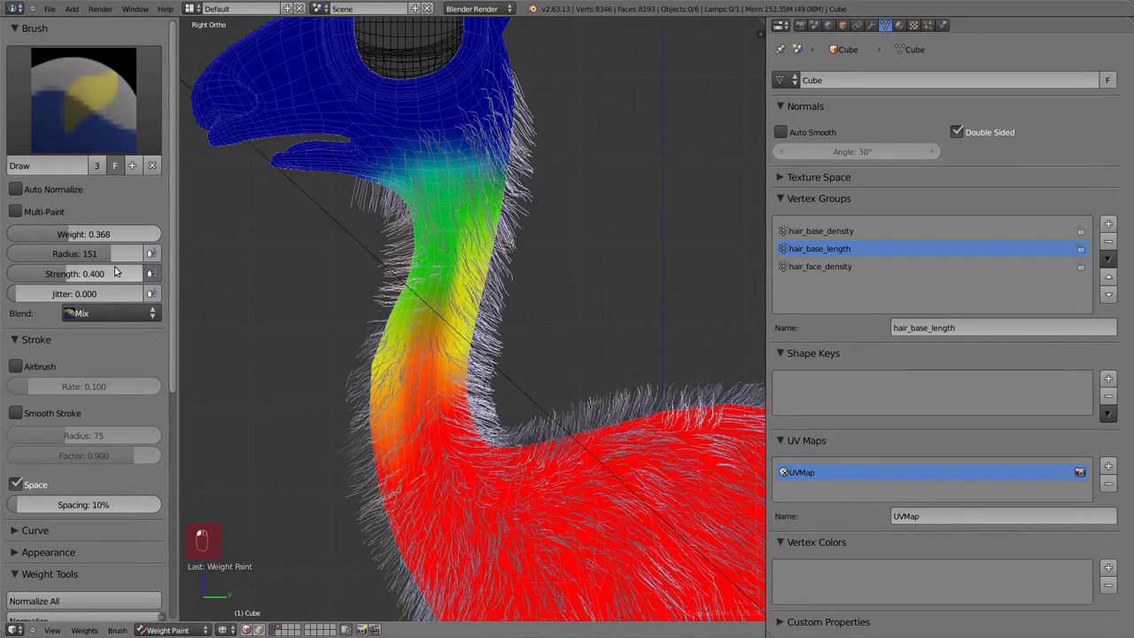
Step: Set the brush to weight 0.000 and strength 0.287, and fade out the hair_base_length weight on the upper neck and throat
left_click_drag(91, 276, 71, 275)
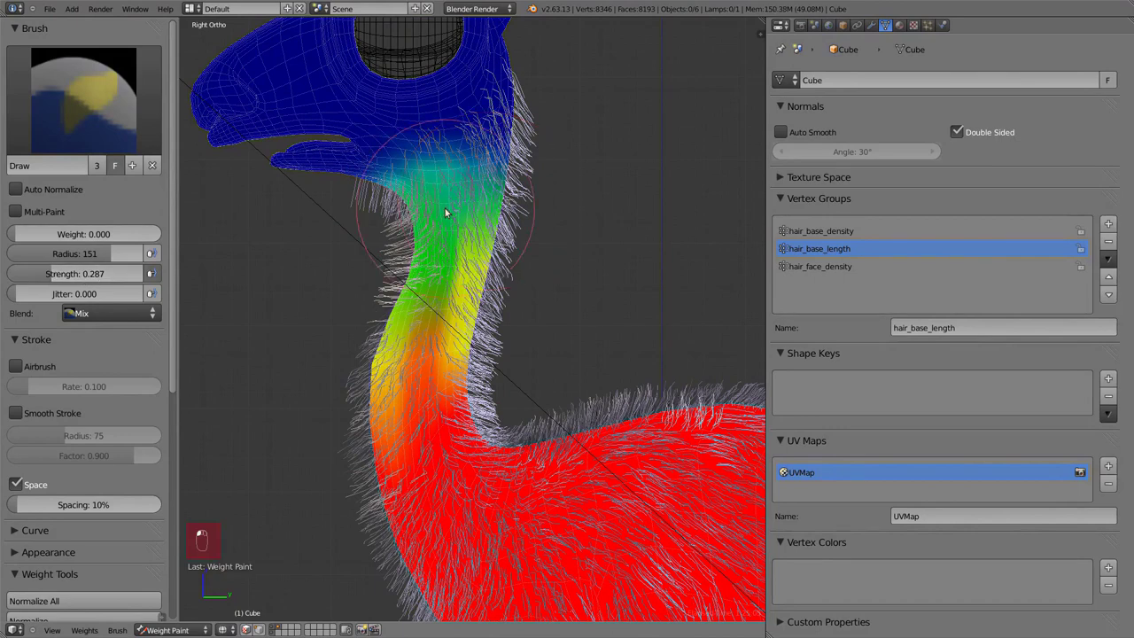
key("KP_1")
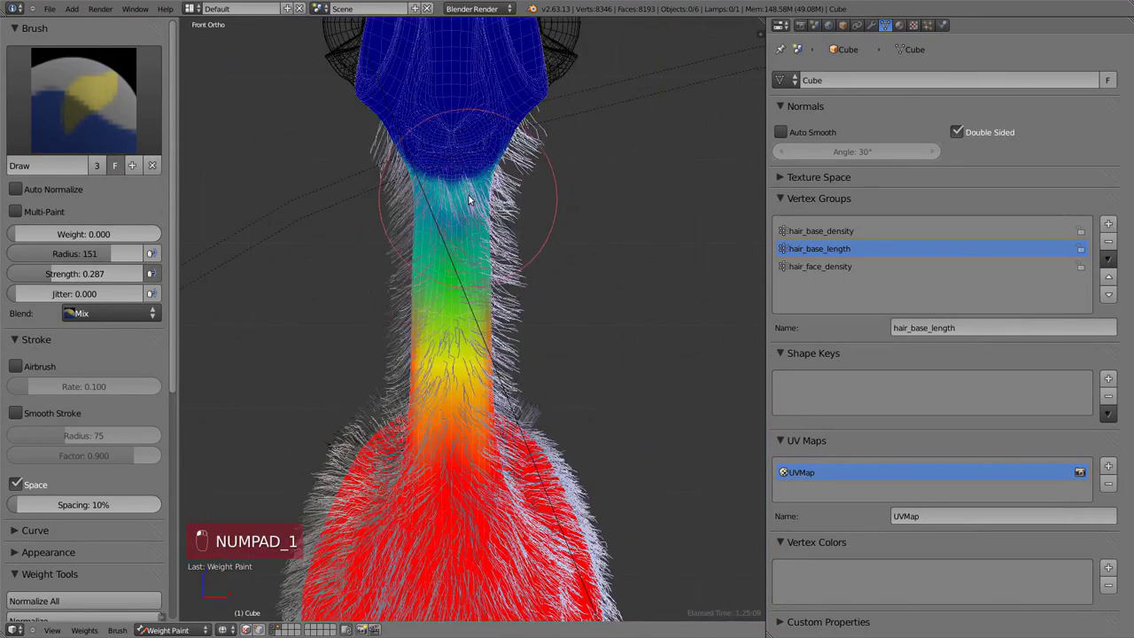
middle_click_drag(468, 197, 402, 165)
key("KP_3")
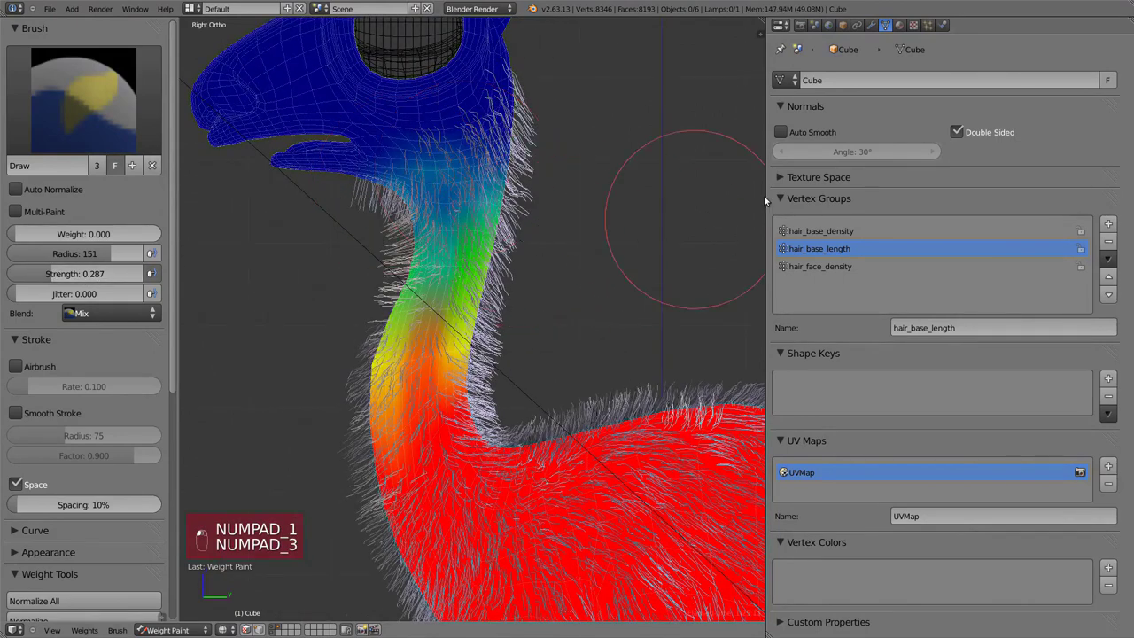
Step: Assign hair_base_length as the Length vertex group of the hair_base particle system
left_click(930, 26)
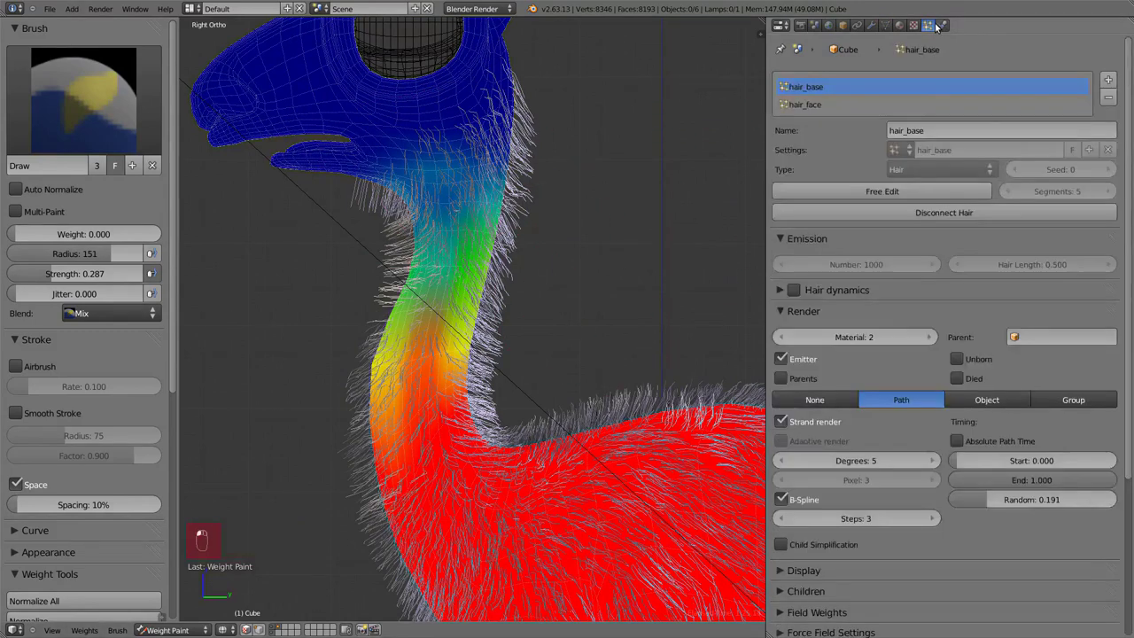
scroll(914, 264, "down", 5)
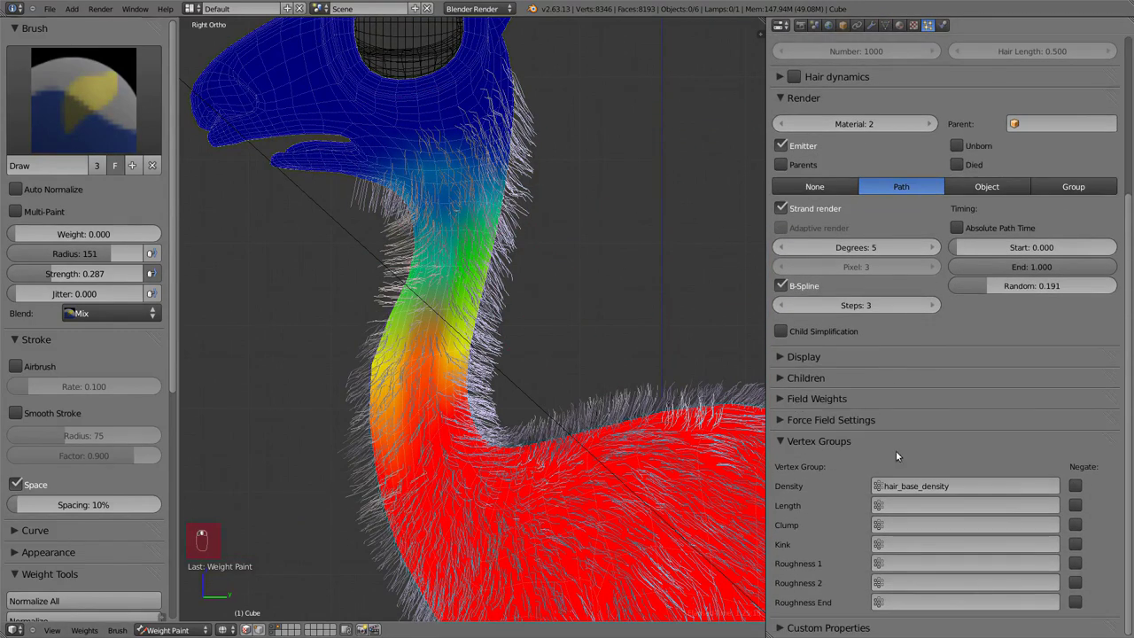
left_click(959, 505)
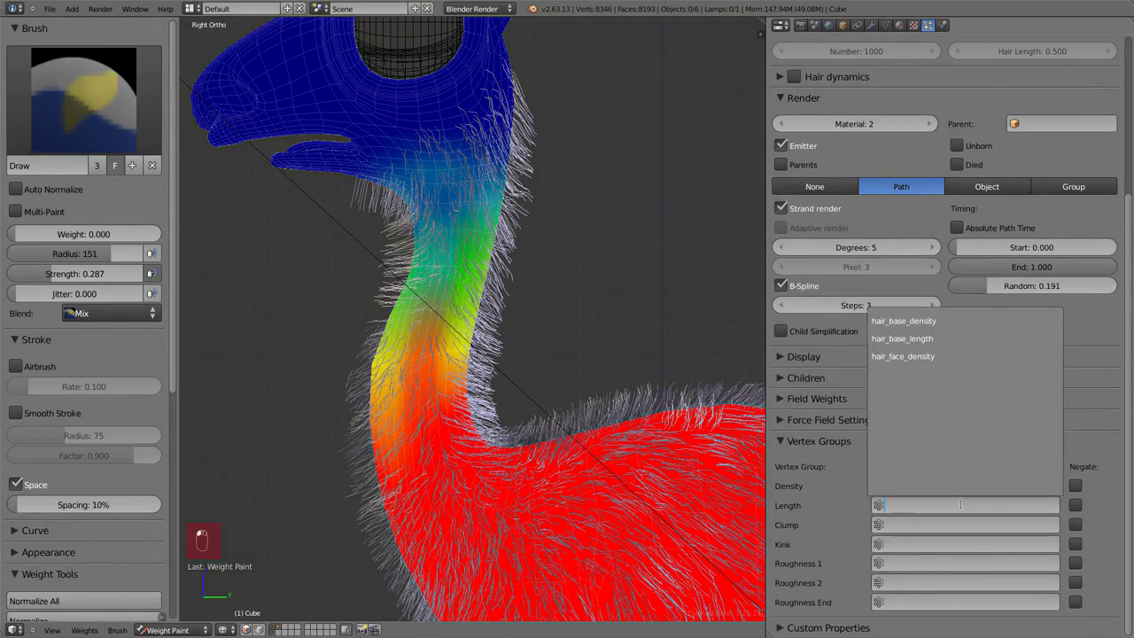
left_click(943, 337)
Step: Set the brush to weight 1.000 and strength 0.137, and rebuild some length weight along the side of the neck
scroll(510, 322, "down", 2)
key("KP_1")
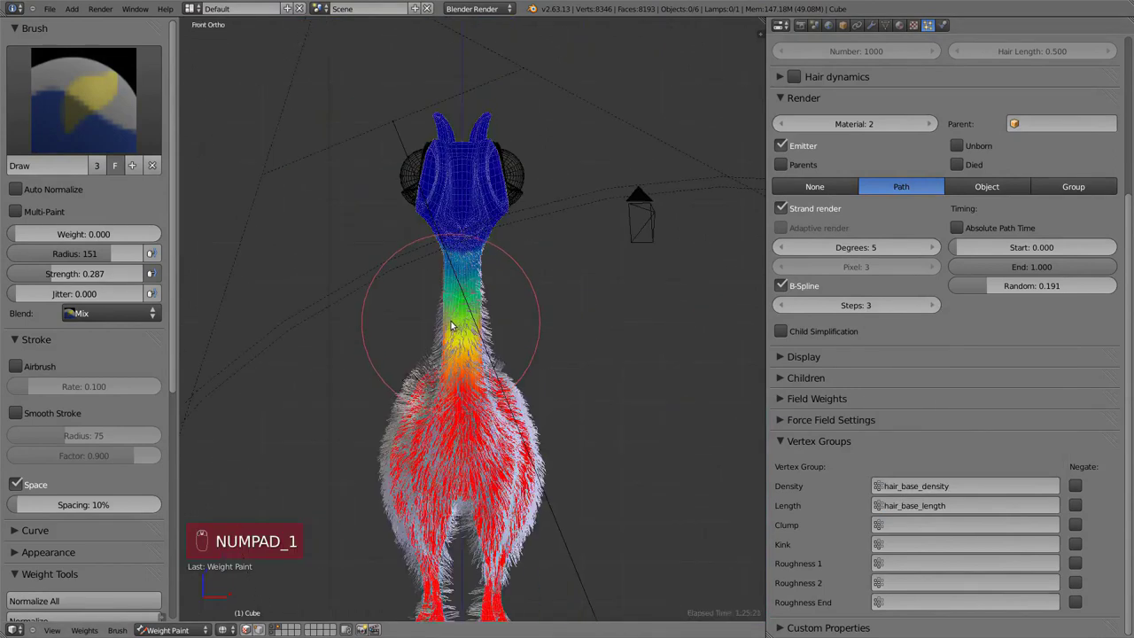
scroll(454, 319, "up", 4)
key("KP_3")
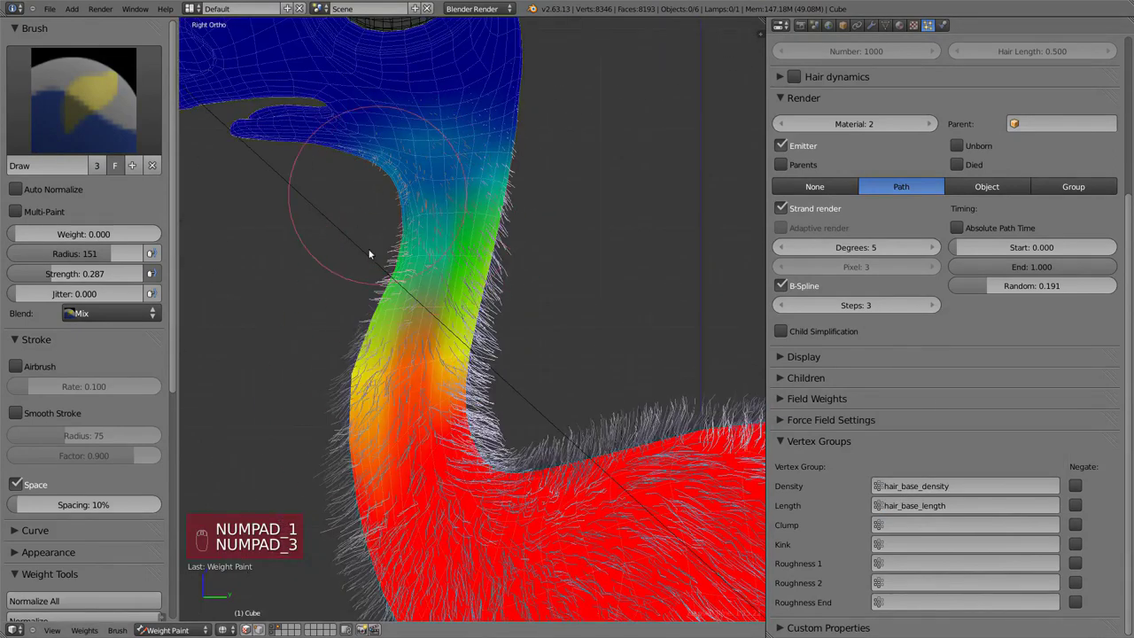
left_click_drag(119, 234, 291, 259)
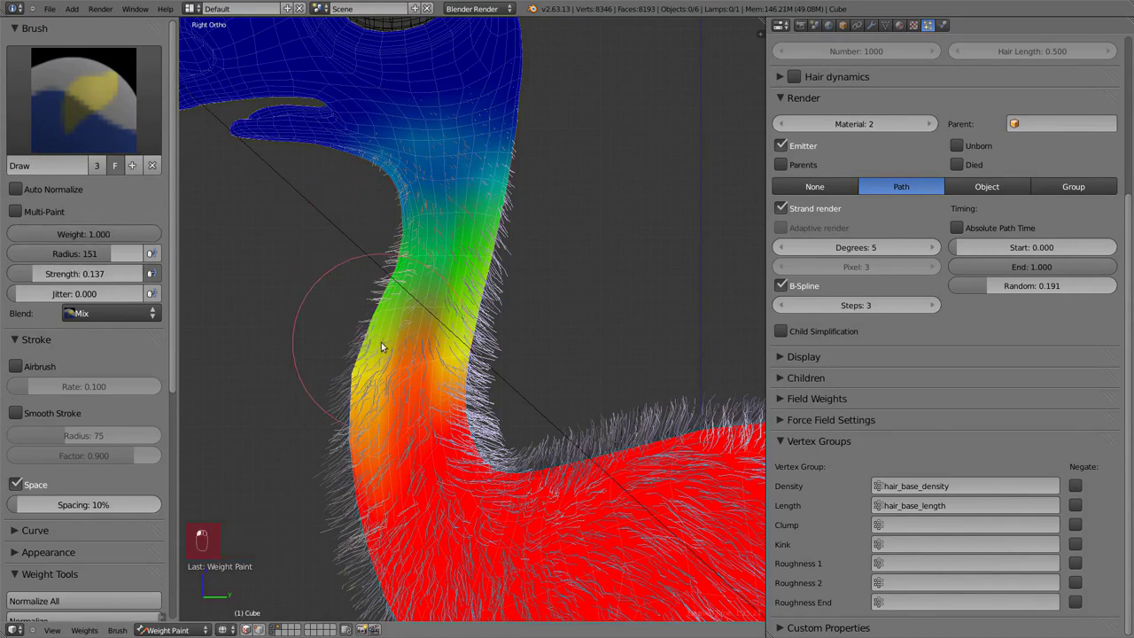
mouse_move(423, 336)
left_mouse_down()
mouse_move(349, 375)
mouse_move(351, 359)
left_mouse_up()
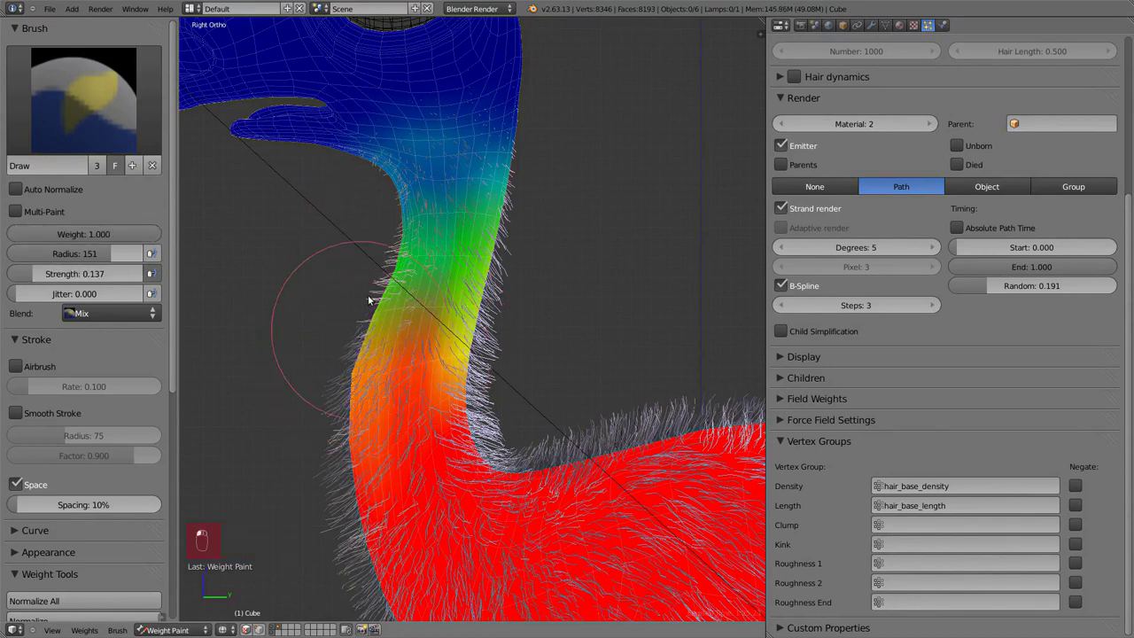
mouse_move(382, 281)
left_mouse_down()
mouse_move(501, 248)
mouse_move(481, 245)
mouse_move(434, 180)
mouse_move(394, 215)
mouse_move(493, 156)
mouse_move(511, 107)
mouse_move(513, 244)
left_mouse_up()
Step: Paint more length weight onto the front of the neck, working from front and angled views
key("KP_1")
key("KP_1")
scroll(421, 173, "up", 4)
left_click_drag(0, 0, 0, 0)
middle_click_drag(417, 170, 434, 292, "shift")
middle_click_drag(434, 292, 450, 239)
left_click_drag(470, 359, 409, 383)
middle_click_drag(409, 379, 389, 325)
Step: From the camera view, paint the upper neck below the jaw with brush weight 0.000 to shorten its hair
key("KP_0")
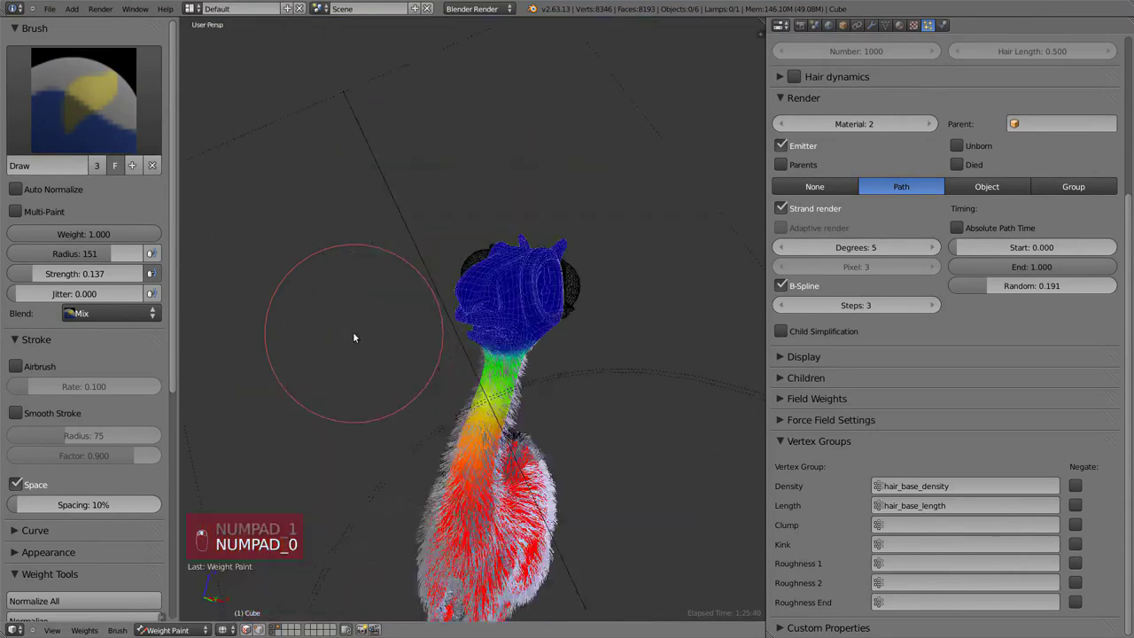
scroll(571, 346, "up", 4)
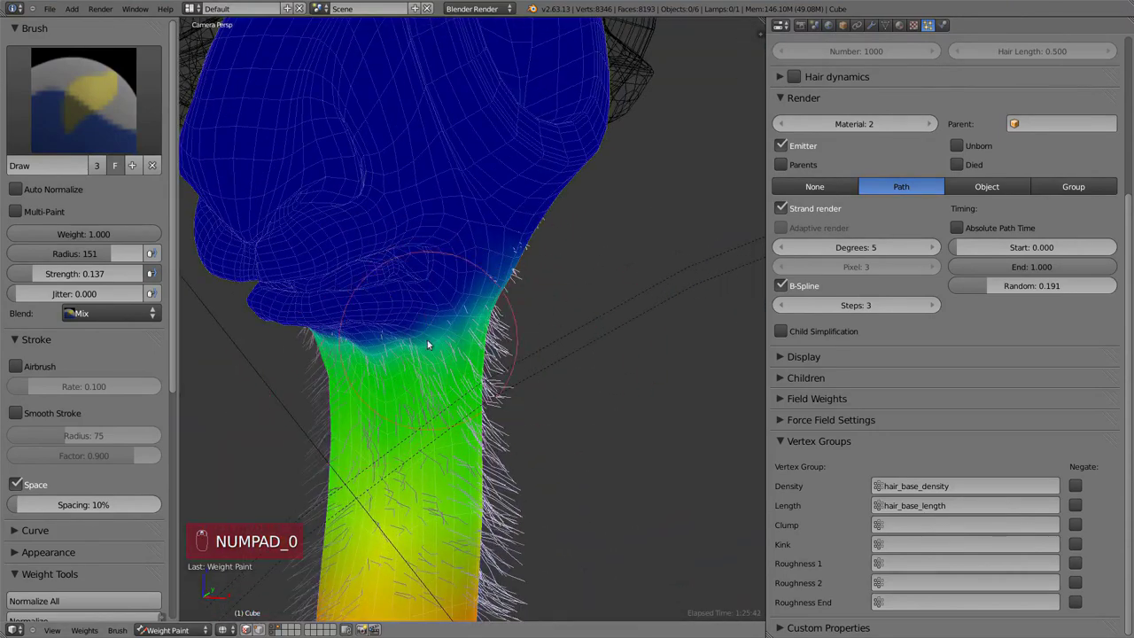
left_click_drag(151, 235, 16, 243)
mouse_move(458, 335)
left_mouse_down()
mouse_move(498, 322)
mouse_move(432, 377)
mouse_move(382, 387)
mouse_move(485, 386)
left_mouse_up()
scroll(499, 349, "down", 2)
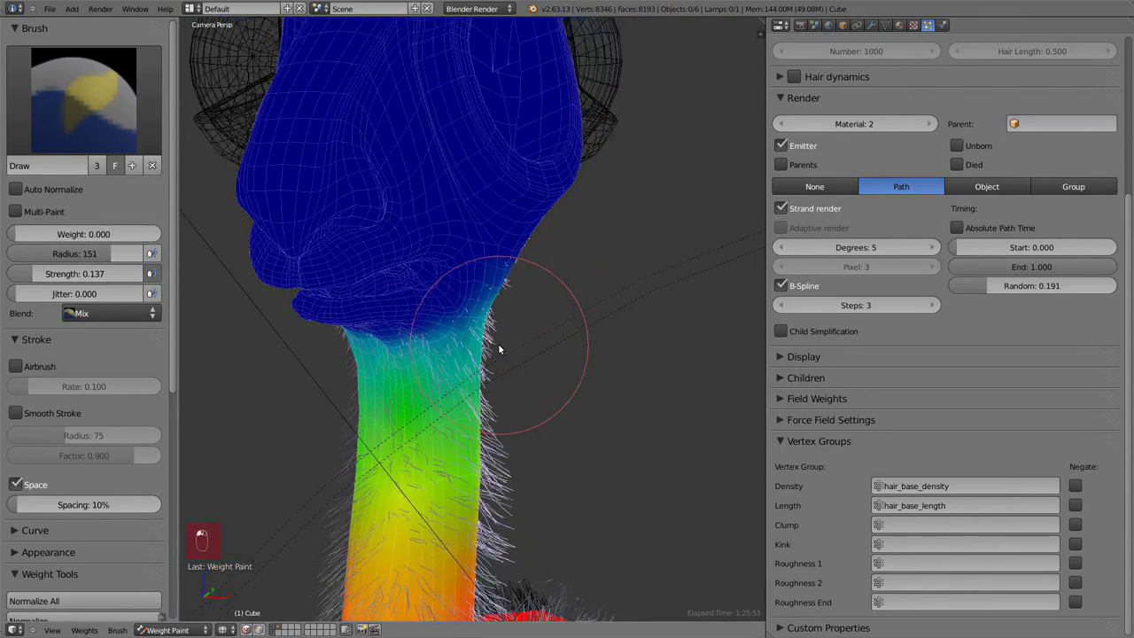
Step: Fade the hair_base_length weight on the front and hind lower legs above the hooves with the zero-weight brush
key("KP_3")
scroll(497, 343, "down", 4)
middle_click_drag(497, 343, 455, 190, "shift")
scroll(455, 266, "up", 4)
left_click_drag(448, 297, 404, 259)
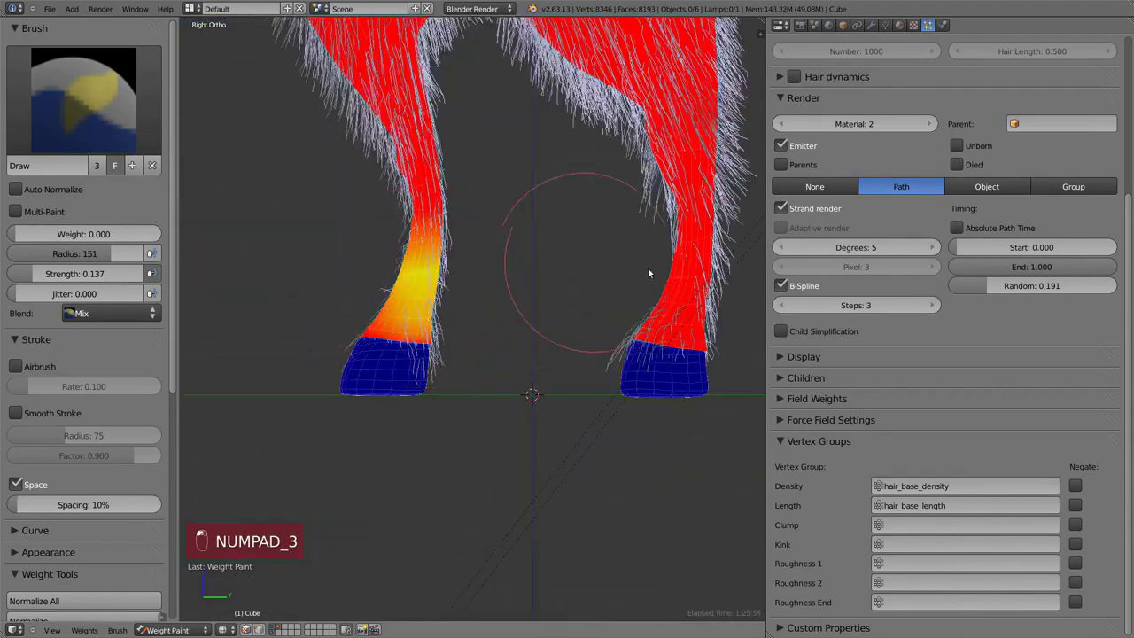
left_click_drag(651, 266, 688, 205)
middle_click_drag(653, 316, 564, 469, "shift")
left_click_drag(655, 267, 586, 257)
mouse_move(404, 325)
left_mouse_down()
mouse_move(278, 519)
mouse_move(641, 497)
left_mouse_up()
key("KP_1")
middle_click_drag(605, 504, 671, 361)
Step: Return to solid object mode and render the camera view to check the shortened neck fur
scroll(671, 361, "down", 7)
key("KP_3")
middle_click_drag(490, 351, 507, 491, "shift")
key("KP_1")
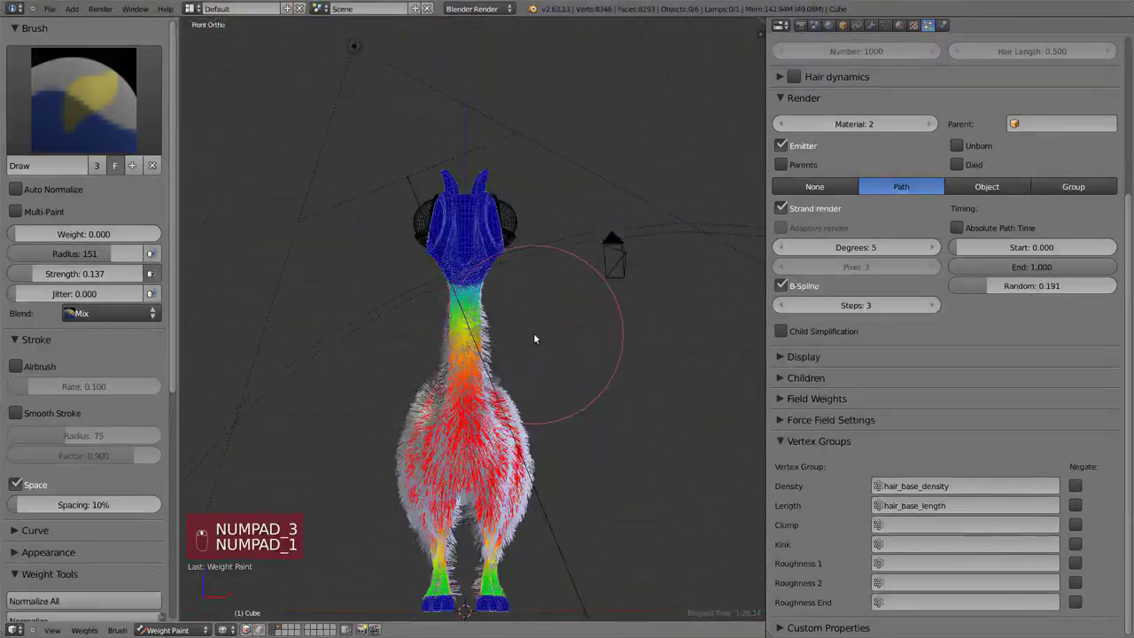
scroll(533, 332, "up", 4)
key("ctrl+Tab")
key("z")
key("KP_0")
key("F12")
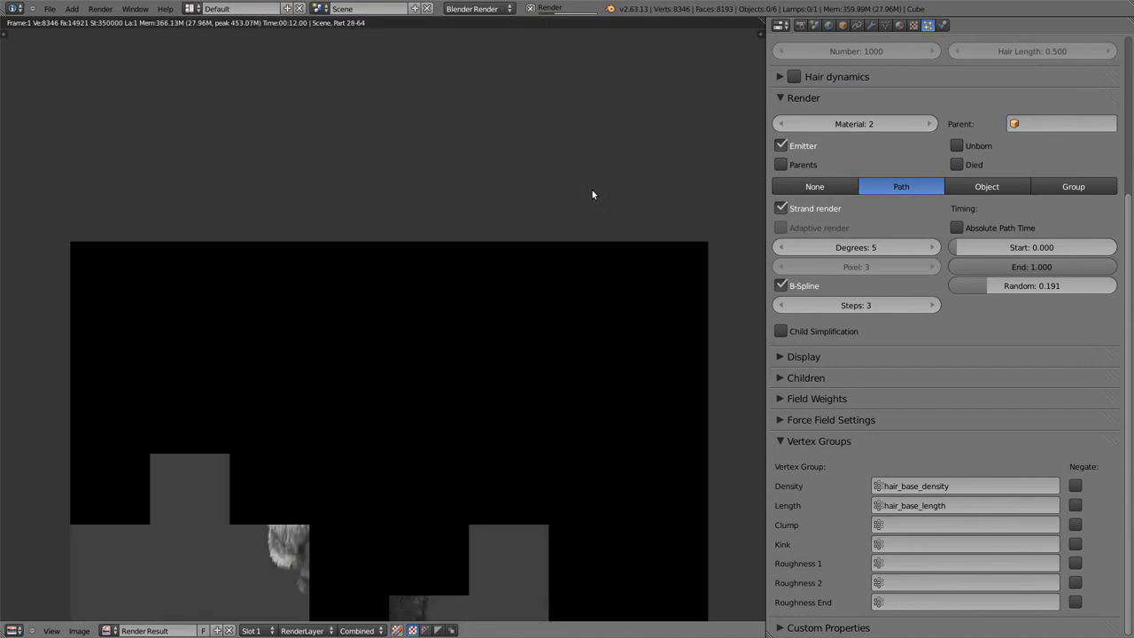
middle_click_drag(588, 514, 598, 328)
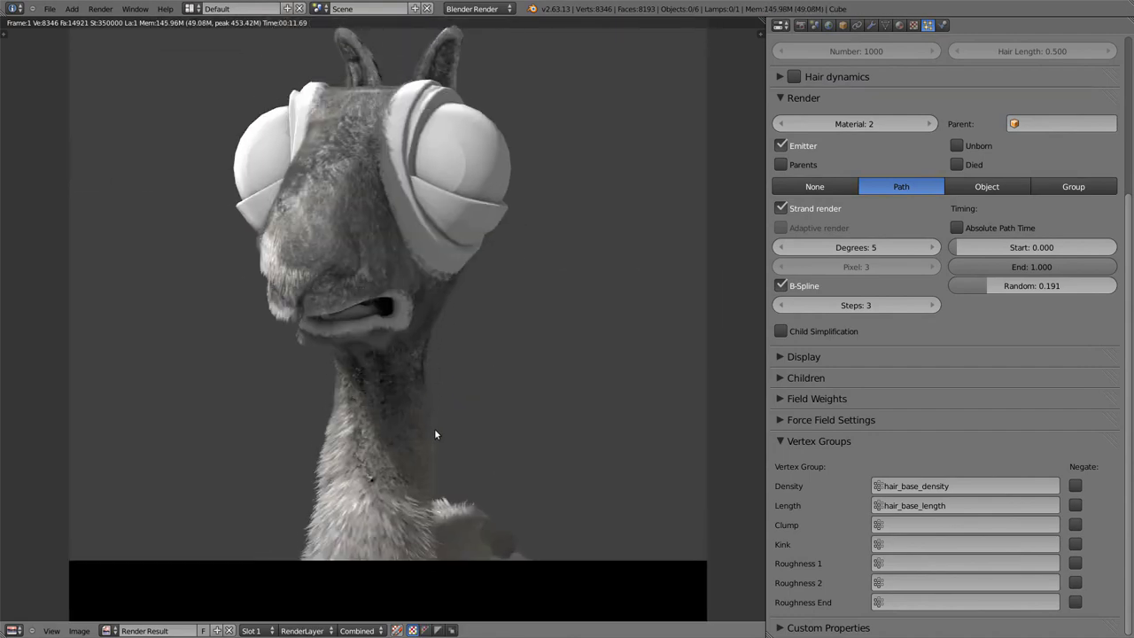
Step: Turn off shadow receiving for the hair_face material and render the camera view
left_click(898, 25)
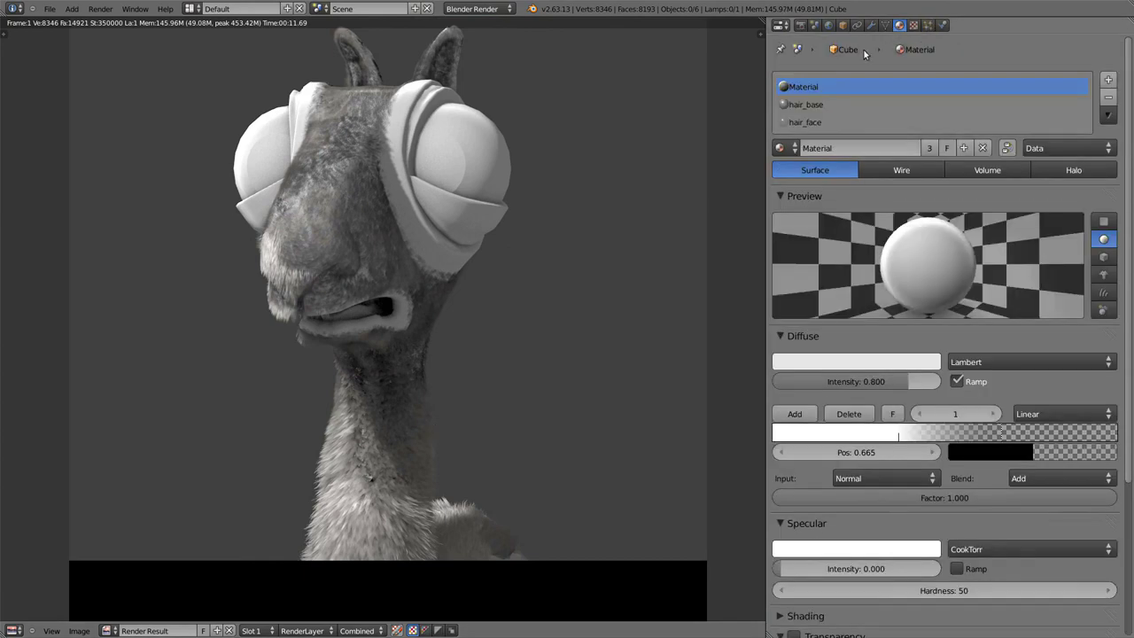
left_click(834, 123)
scroll(894, 285, "down", 4)
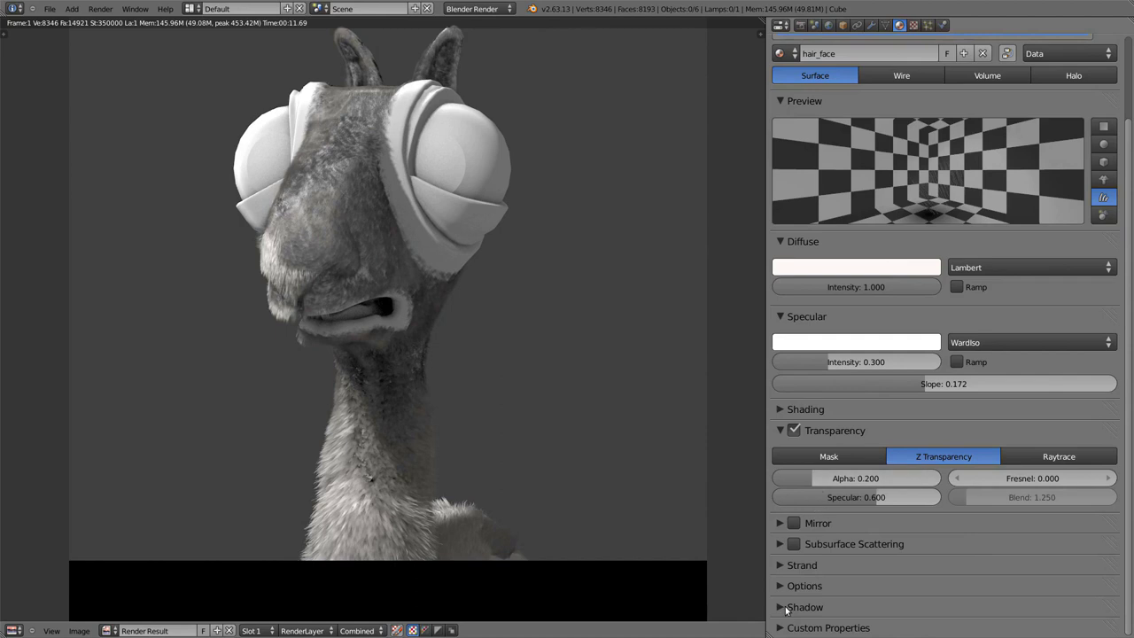
left_click(786, 607)
scroll(815, 496, "down", 4)
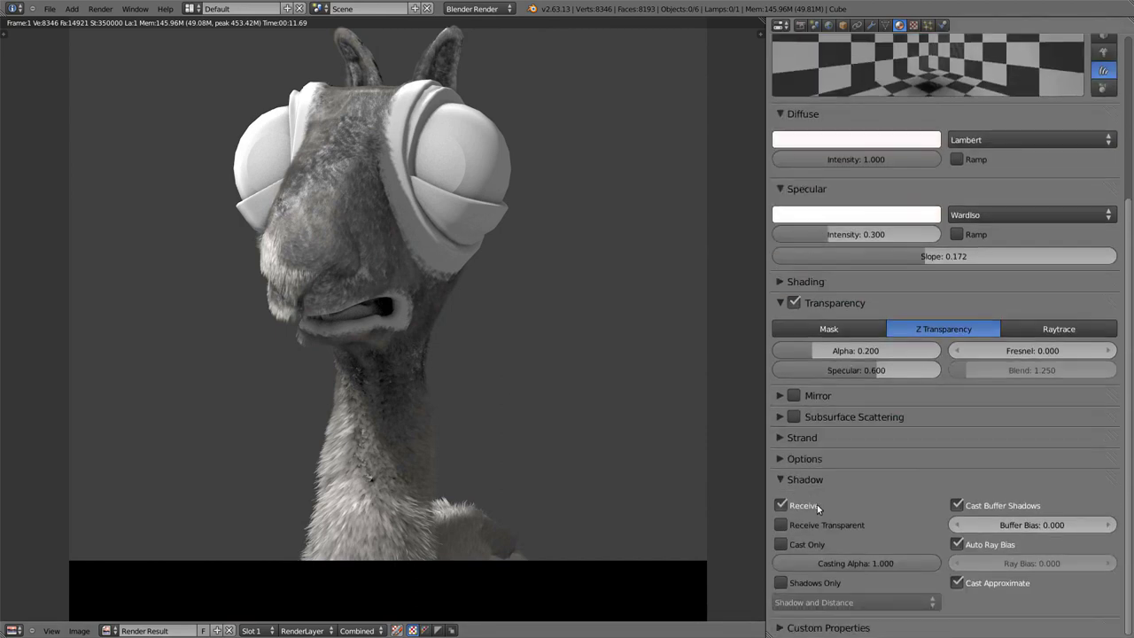
left_click(805, 511)
key("F12")
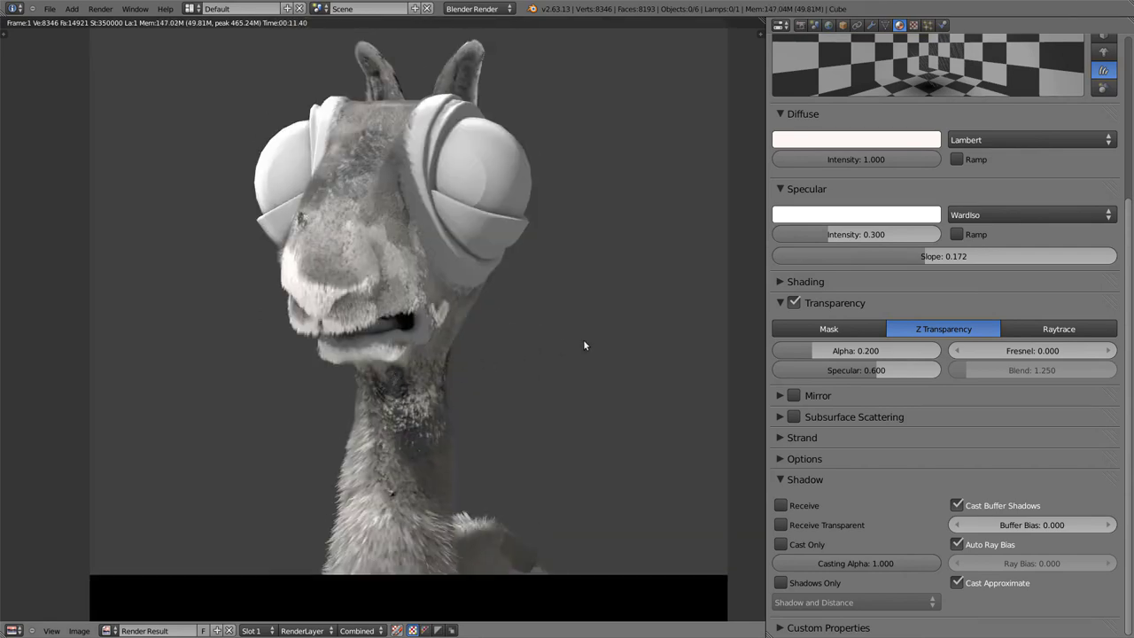
Step: Lower the hair_face transparency to alpha 0.07805 and specular 0.300, and render again
left_click_drag(915, 351, 871, 372)
middle_click_drag(906, 146, 906, 286)
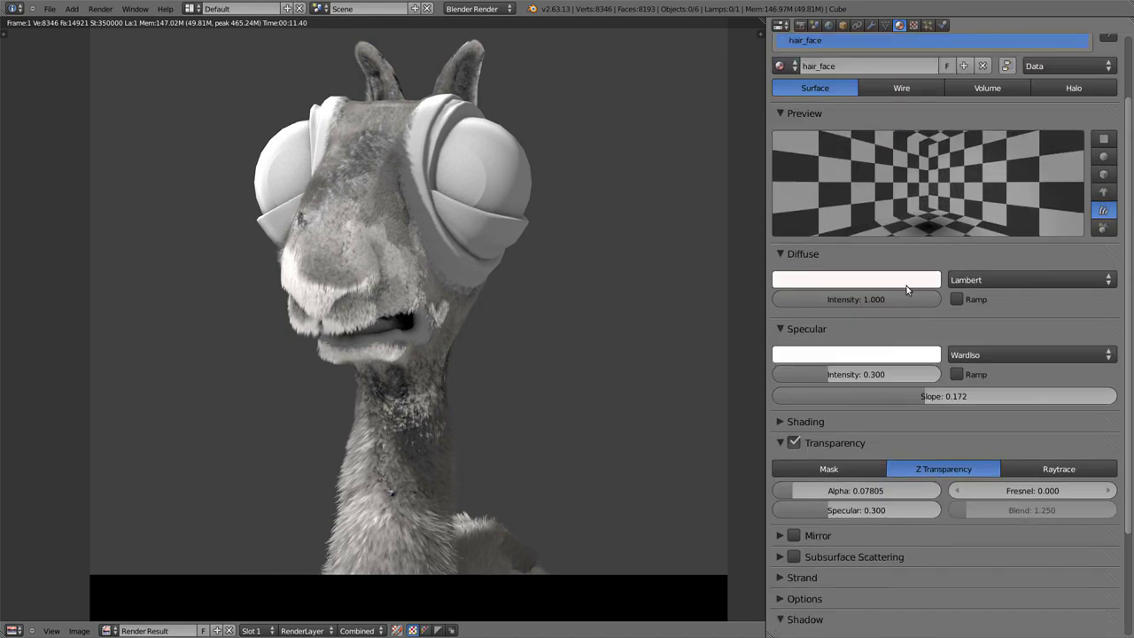
key("F12")
middle_click_drag(636, 611, 593, 286)
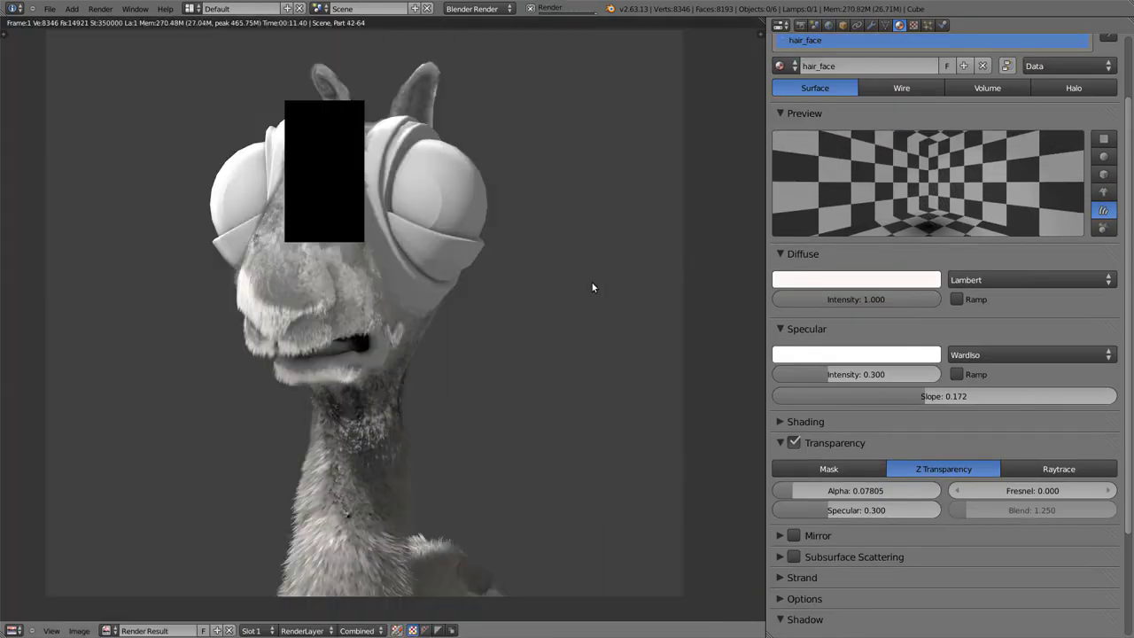
middle_click_drag(477, 540, 589, 296)
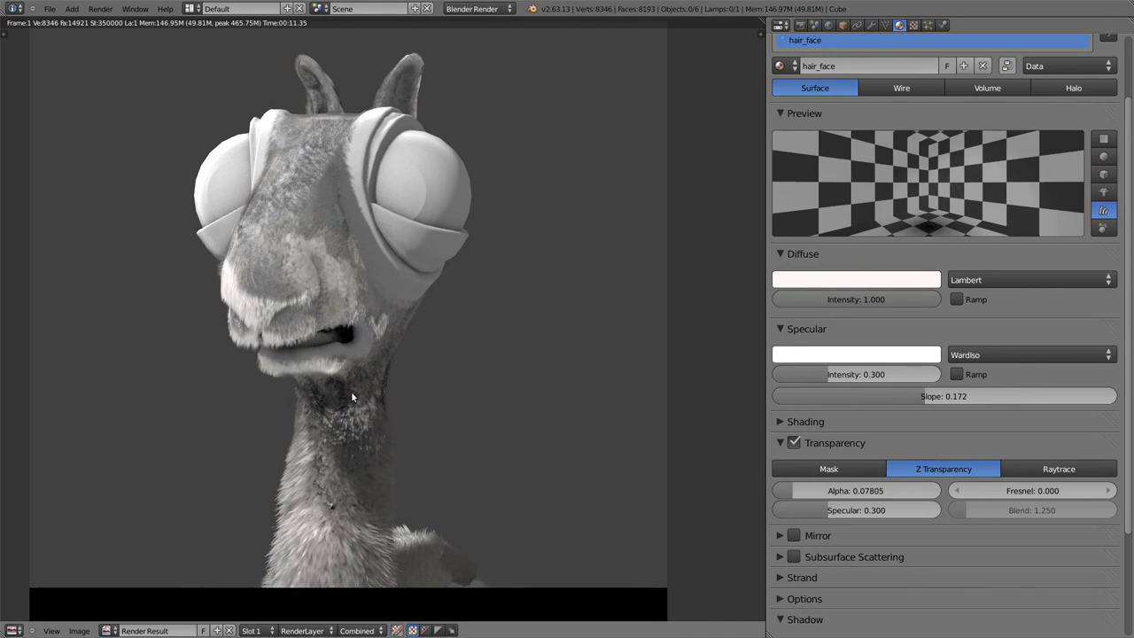
Step: Close the render and hide the hair_base particle system in the viewport, looking at the head from the side
key("Escape")
key("KP_3")
scroll(588, 453, "up", 4)
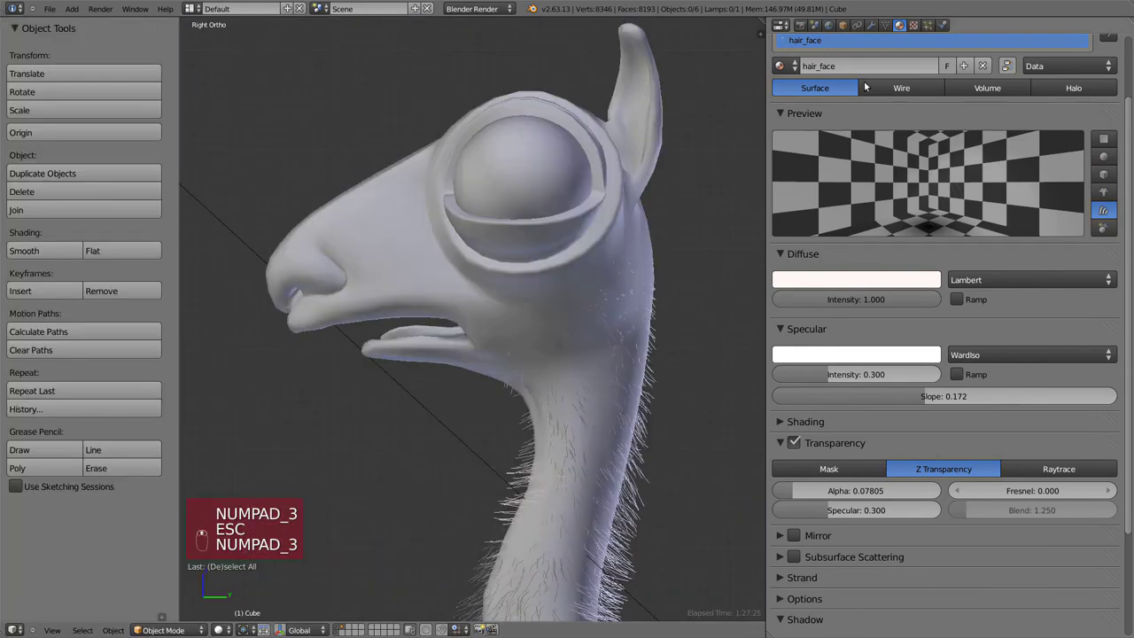
left_click(870, 25)
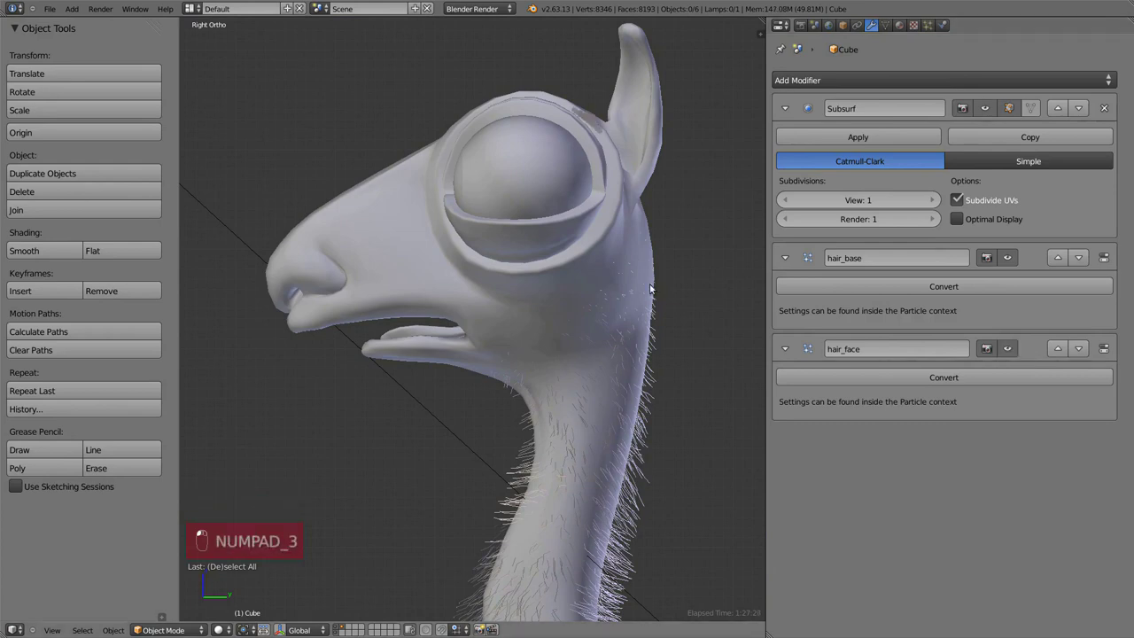
key("z")
key("z")
left_click(1007, 256)
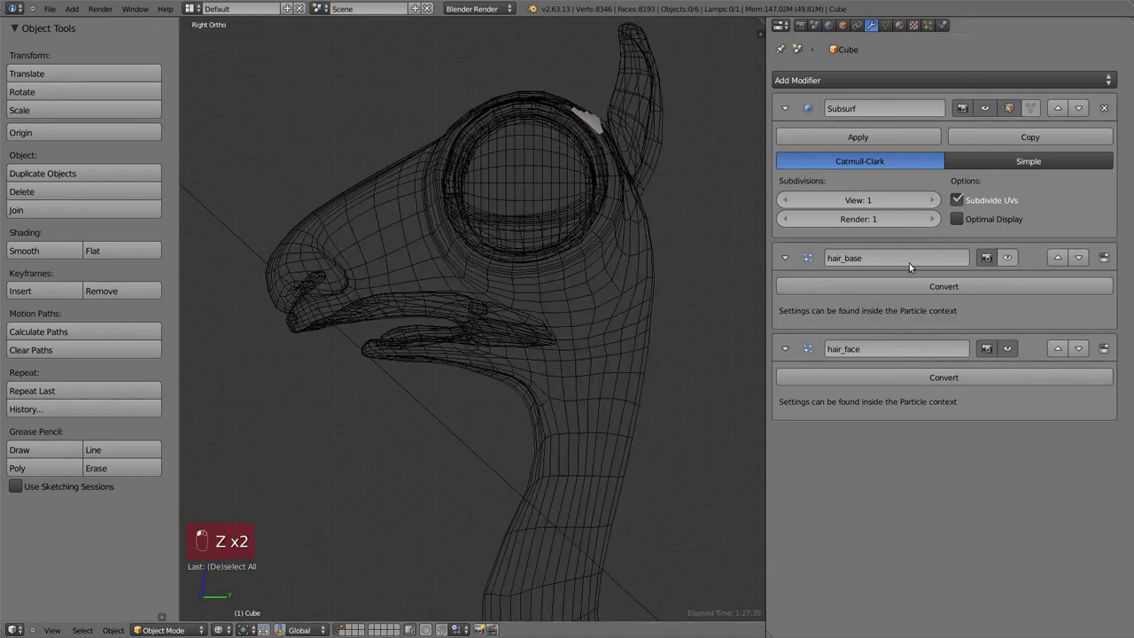
Step: Select the llama body in wireframe display with the muzzle and jaw in close side view
key("Tab")
key("Tab")
scroll(655, 275, "up", 3)
key("z")
key("a")
key("z")
middle_click_drag(443, 354, 580, 325, "shift")
right_click(506, 347)
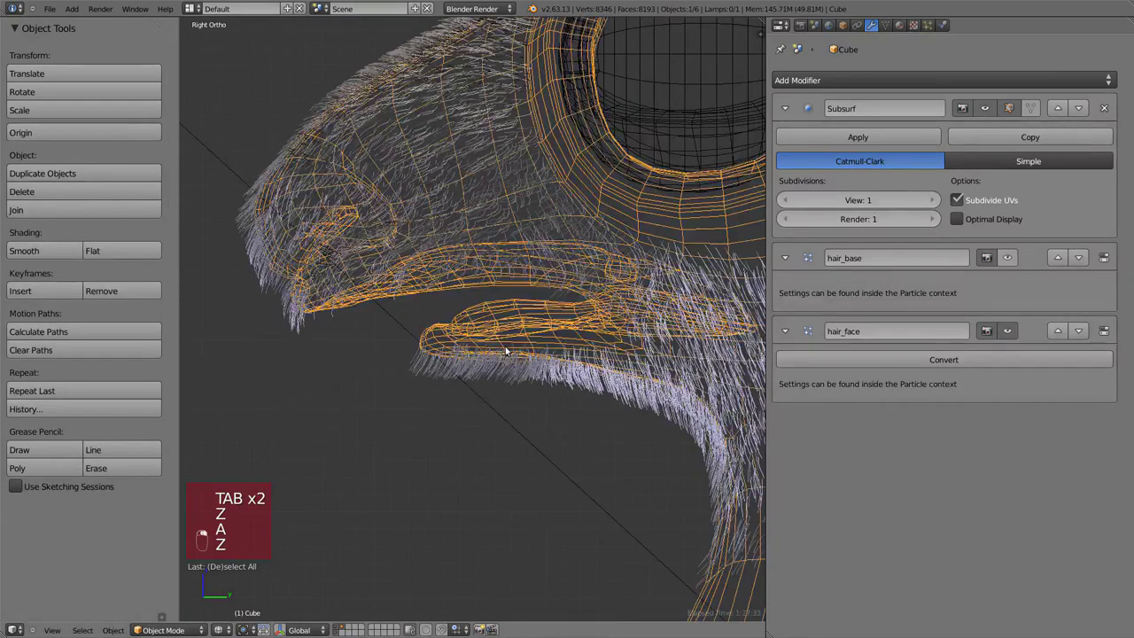
Step: In Particle Mode, comb the hair_face strands along the jaw and muzzle with a brush of radius 100
left_click(162, 629)
left_click(165, 533)
key("f")
left_click(473, 384)
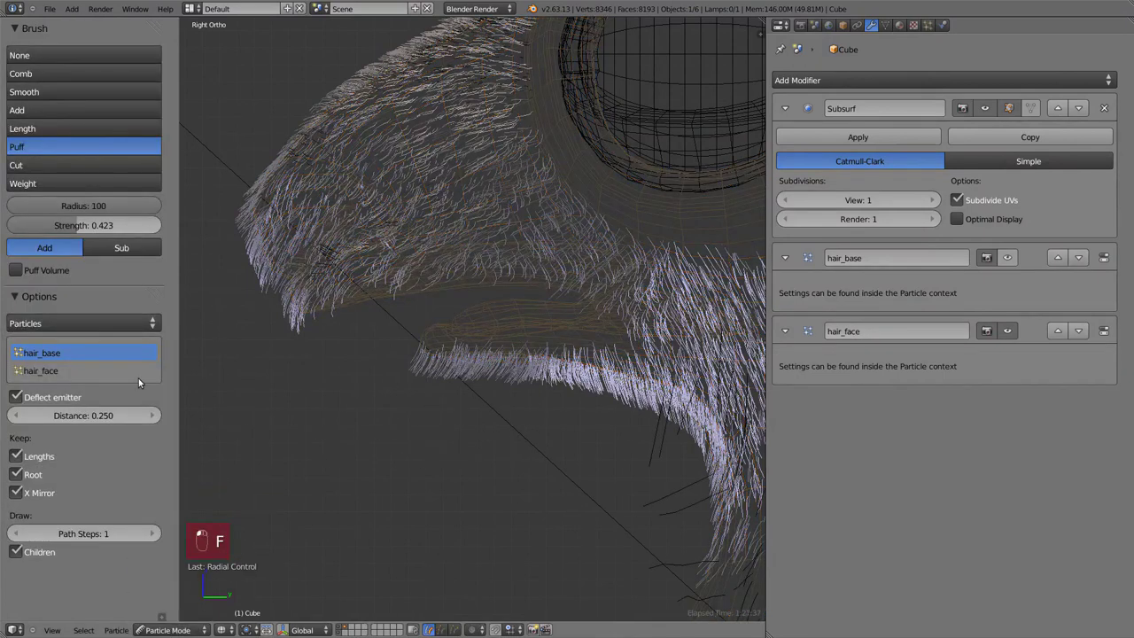
left_click(87, 372)
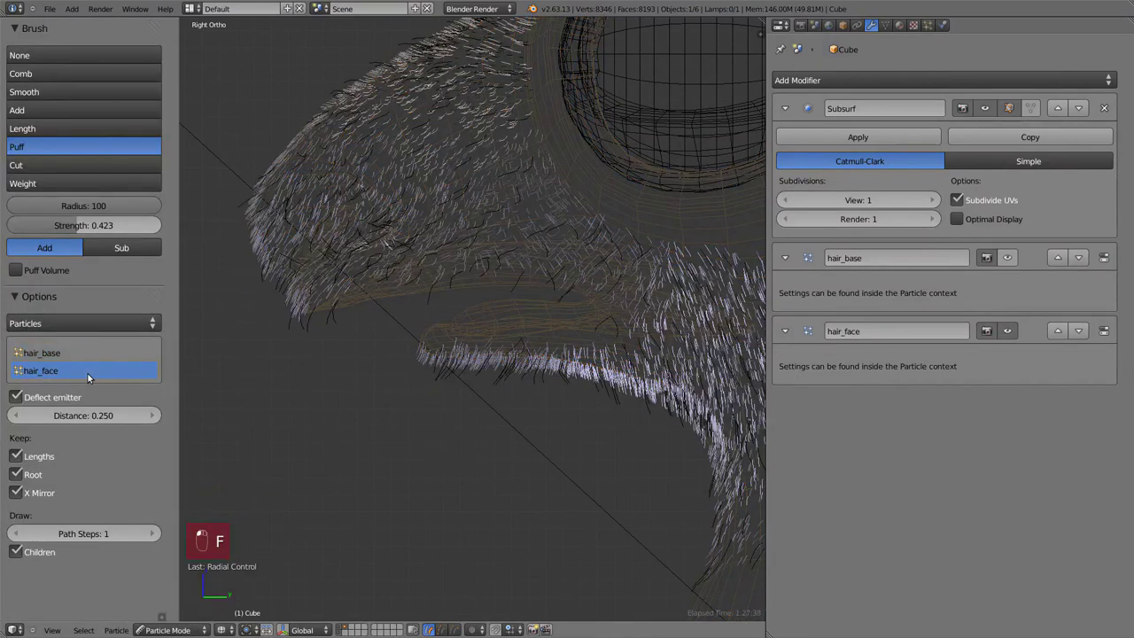
left_click(115, 74)
mouse_move(647, 370)
left_mouse_down()
mouse_move(589, 380)
mouse_move(594, 299)
mouse_move(522, 229)
mouse_move(430, 285)
mouse_move(392, 289)
mouse_move(270, 165)
left_mouse_up()
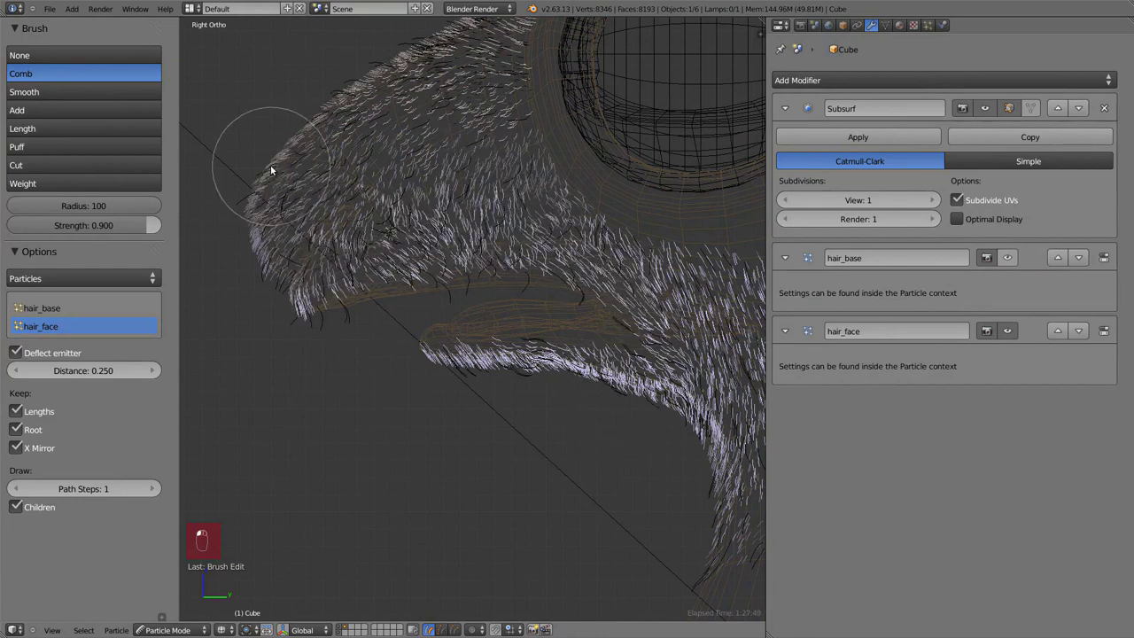
Step: Set the hair_face path's random length to 0.629 and its end to 0.673, and render from Object Mode
left_click(927, 27)
scroll(943, 265, "up", 5)
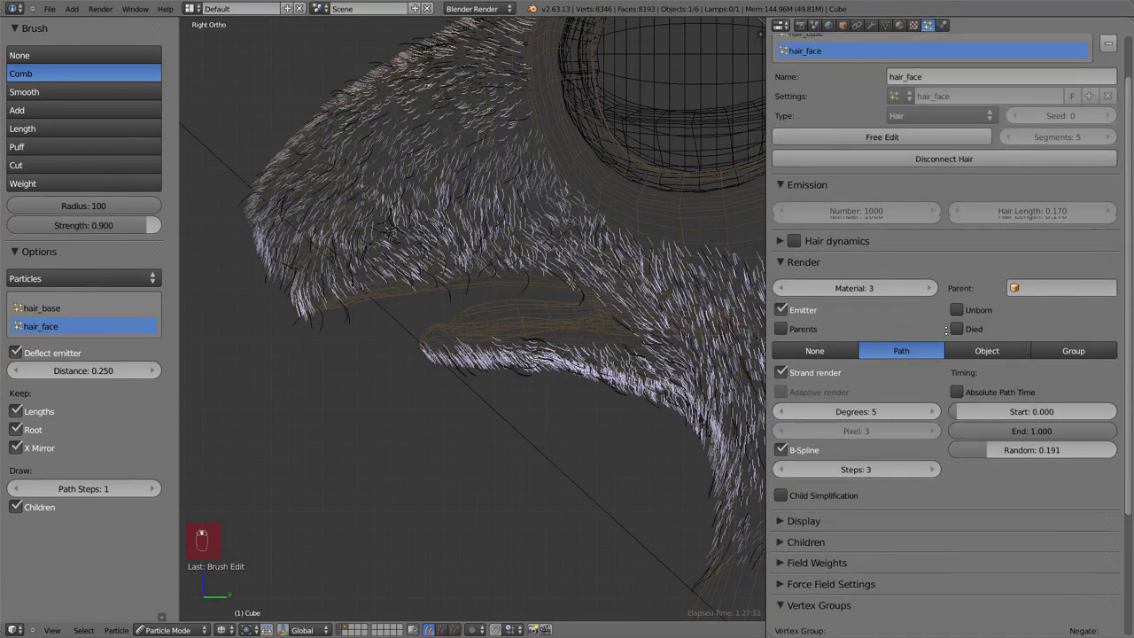
mouse_move(1027, 490)
left_mouse_down()
mouse_move(1131, 490)
mouse_move(1022, 495)
left_mouse_up()
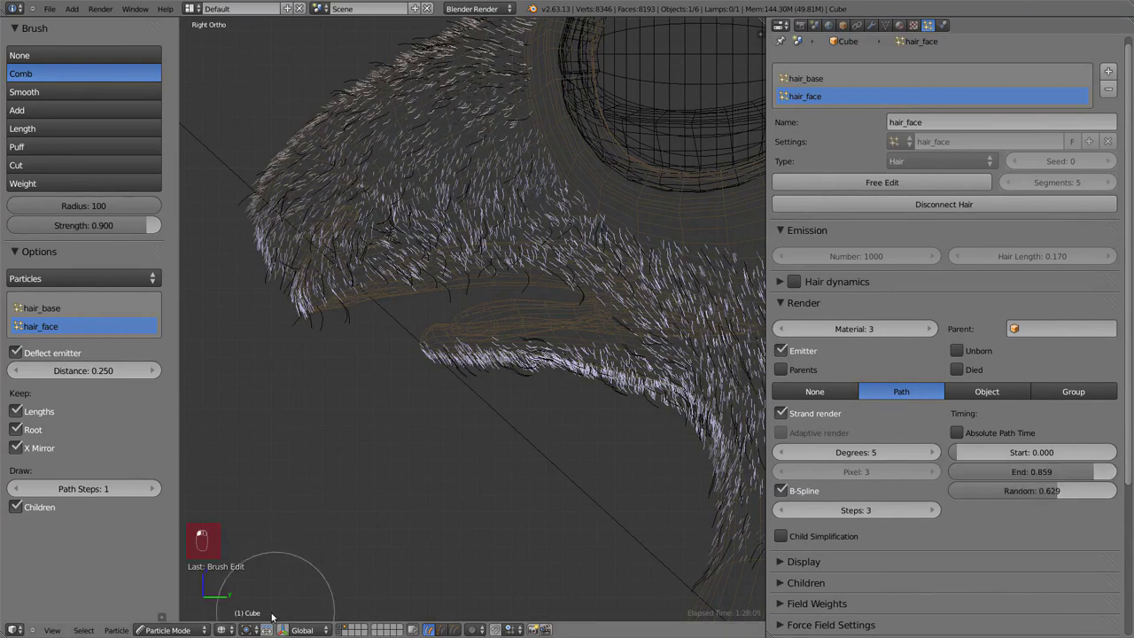
left_click(168, 630)
left_click(166, 612)
left_click_drag(1053, 474, 1017, 477)
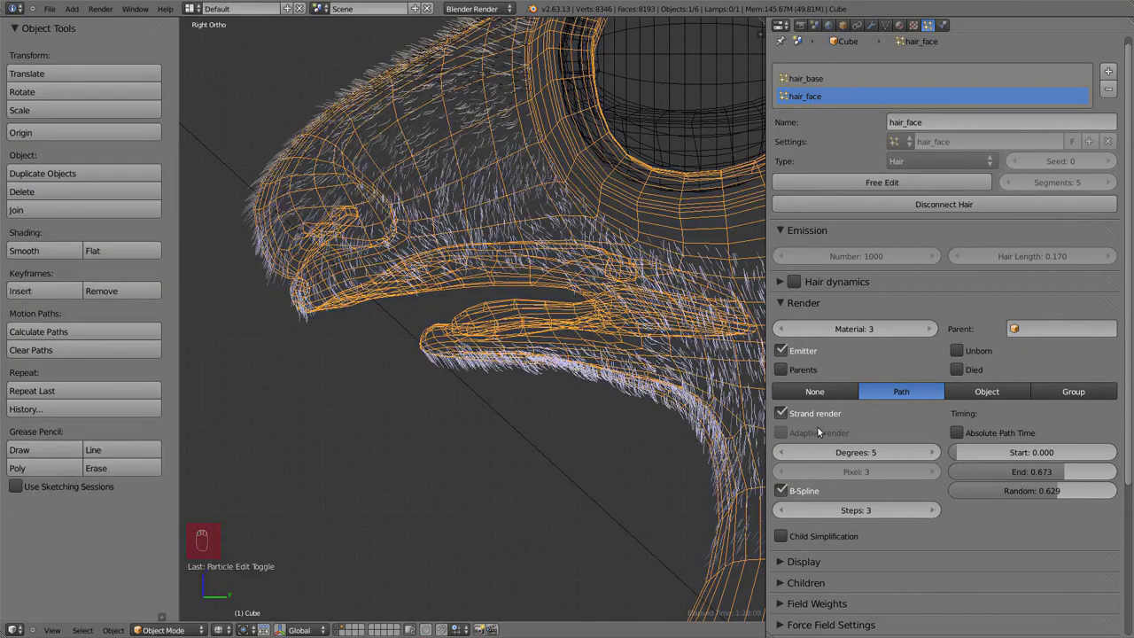
key("F12")
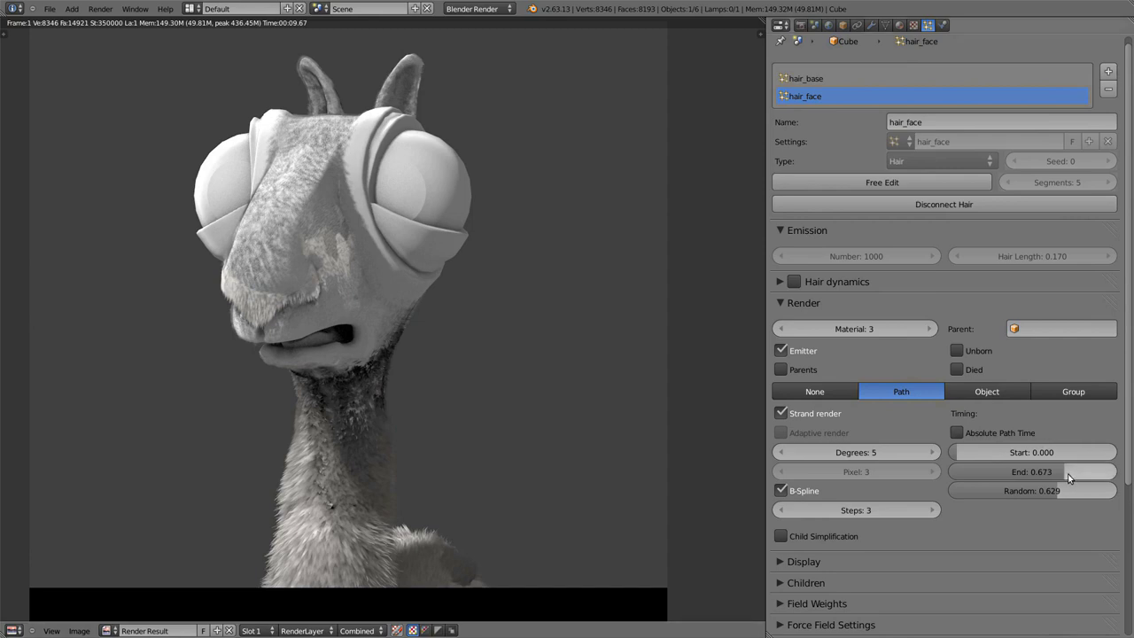
Step: Raise the hair_face path end to 0.907 and close the render
left_click_drag(1066, 469, 1066, 484)
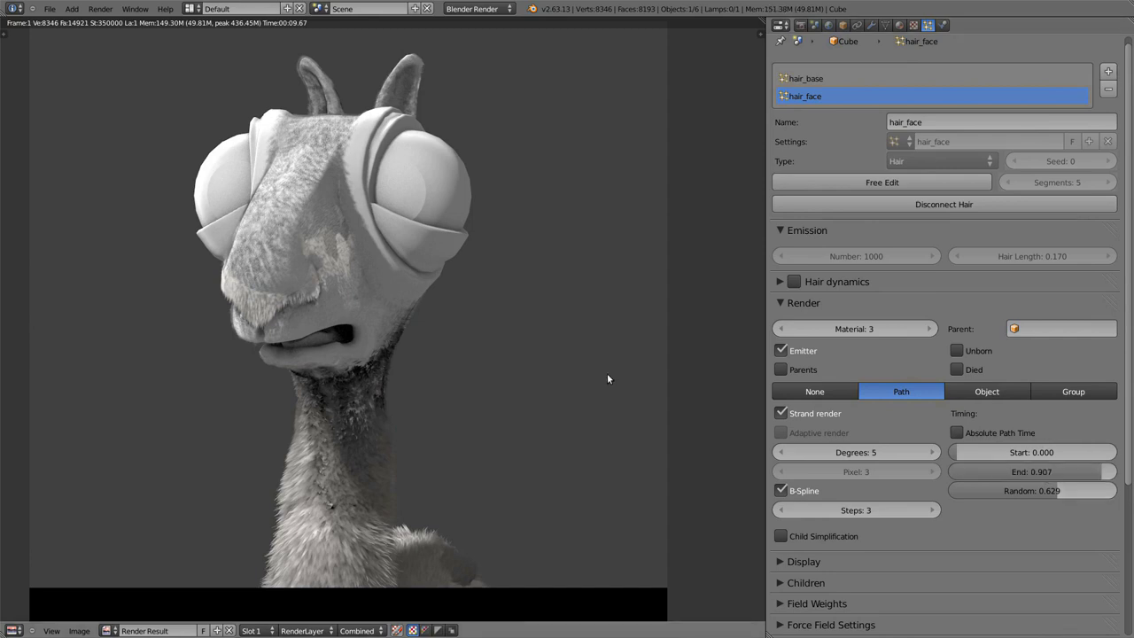
key("Escape")
scroll(606, 379, "down", 3)
Step: Set the hair_face material's strand surface diffuse distance to 4.000 and copy that value
left_click(898, 24)
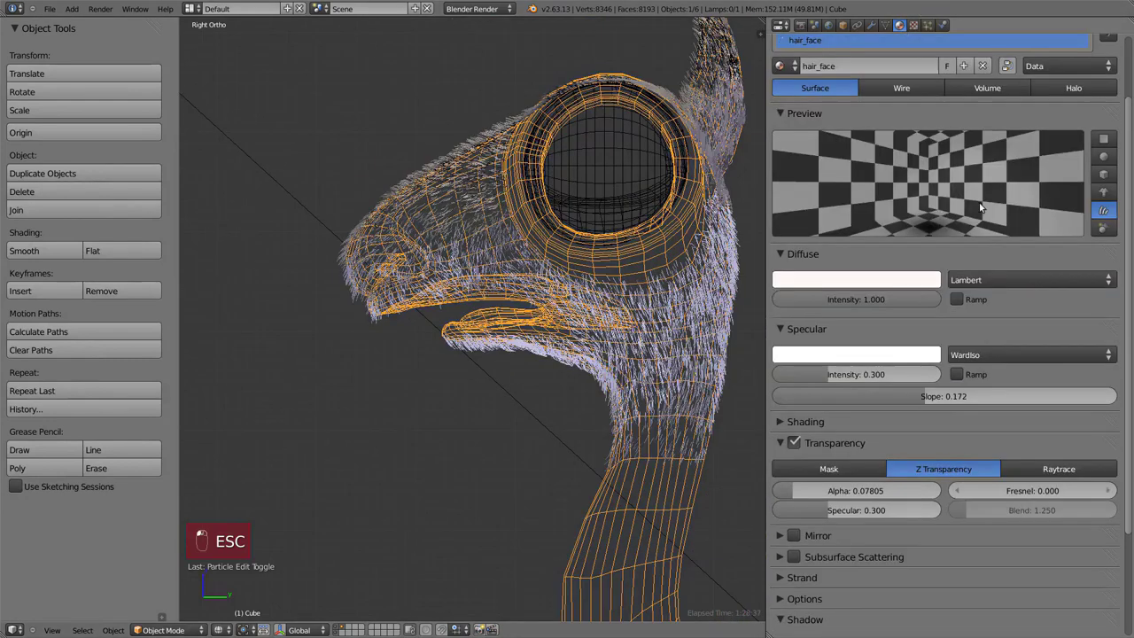
scroll(980, 207, "down", 1)
key("a")
key("a")
scroll(1071, 520, "down", 2)
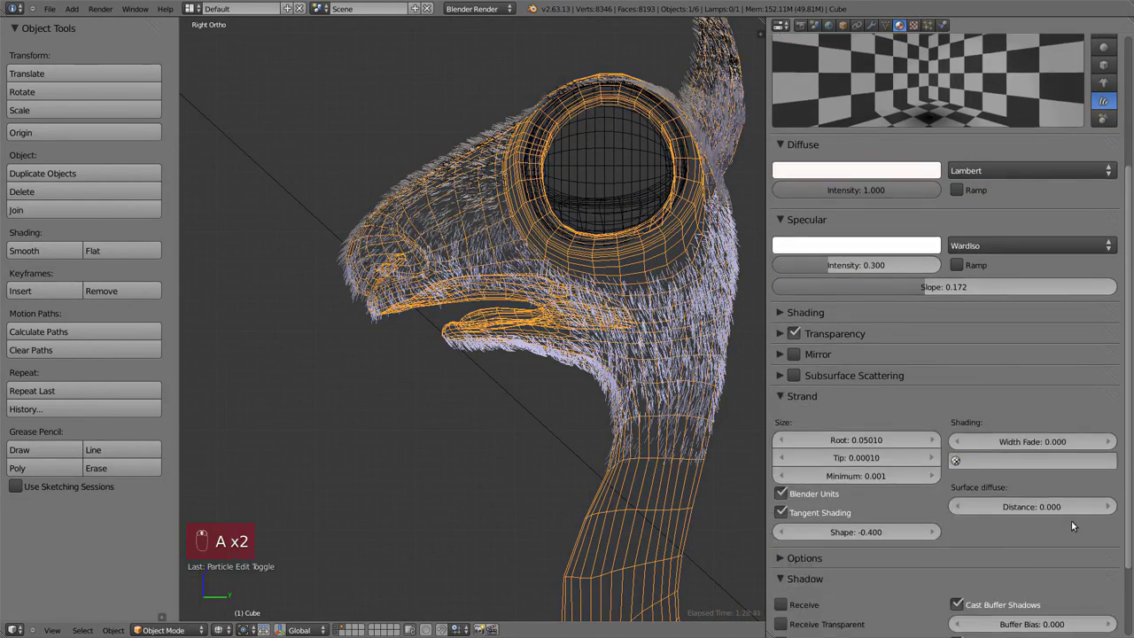
left_click(1045, 509)
type("4")
key("Return")
key("ctrl+c")
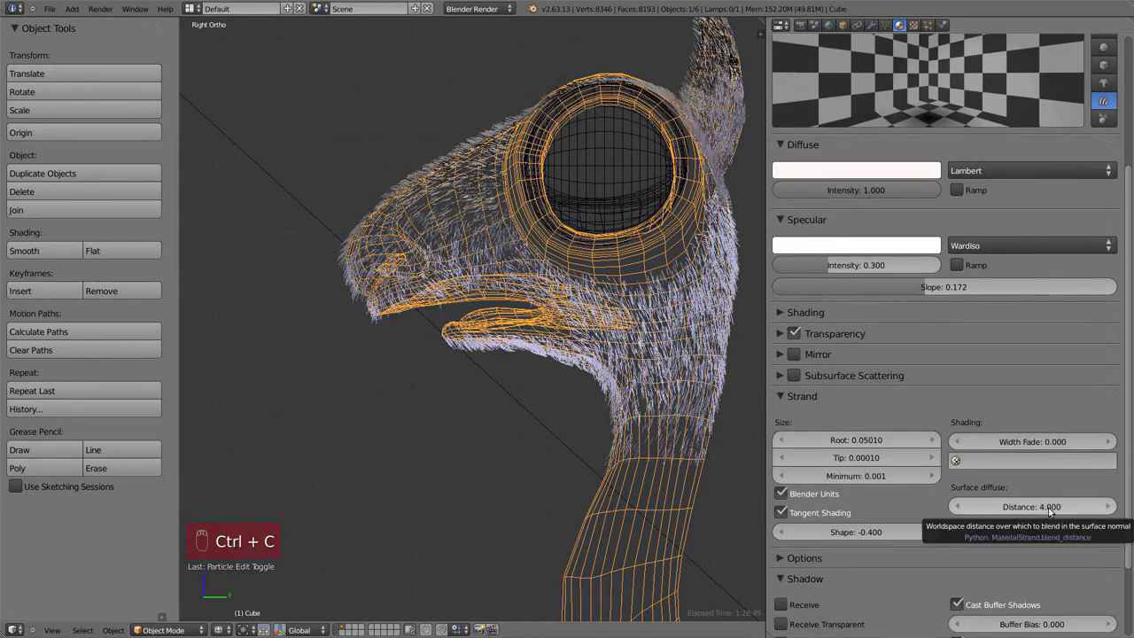
Step: Check the strand and shadow settings of the hair_base material, and return to the hair_face material
scroll(891, 283, "up", 5)
key("a")
key("a")
scroll(855, 142, "up", 3)
left_click(853, 104)
scroll(1054, 496, "down", 3)
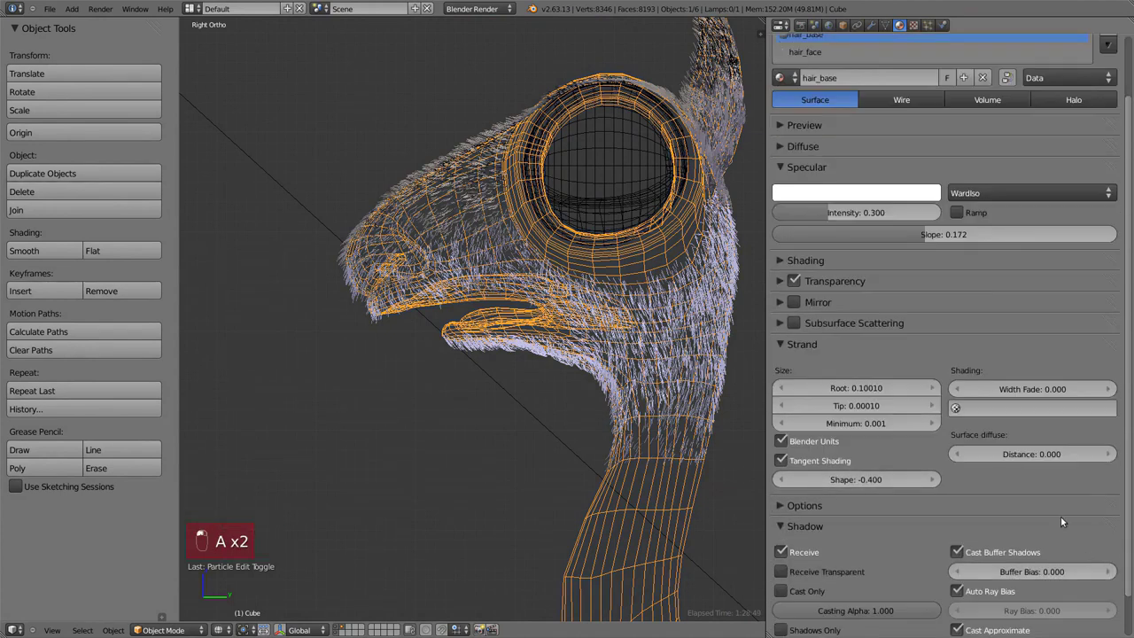
scroll(1047, 479, "up", 2)
left_click(805, 116)
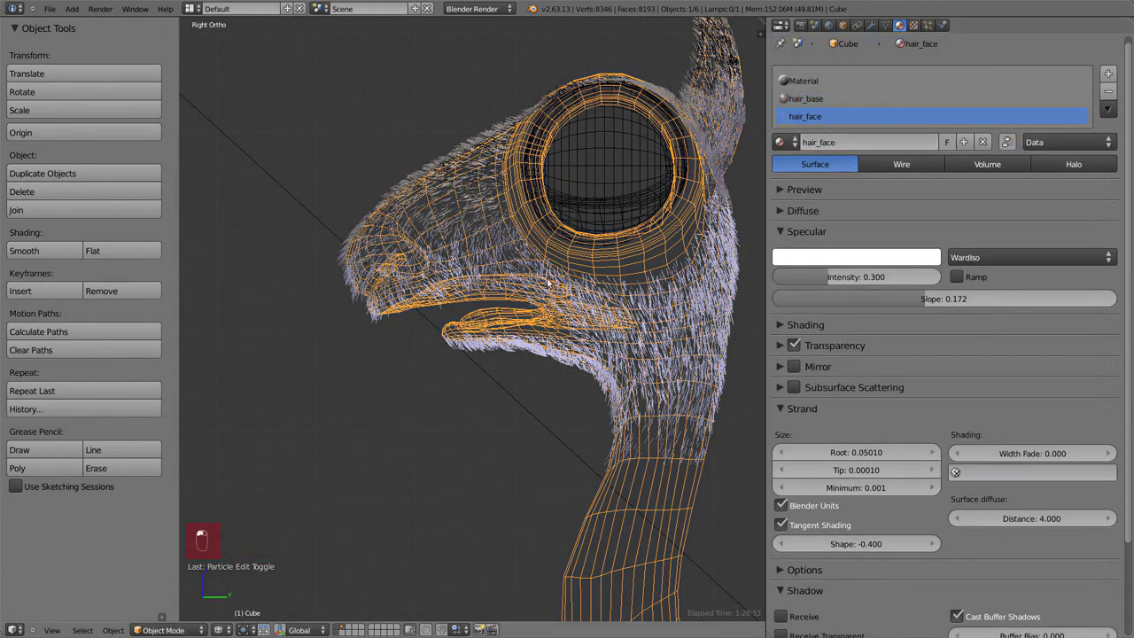
Step: Render the camera view and inspect the face and neck fur up close
key("F12")
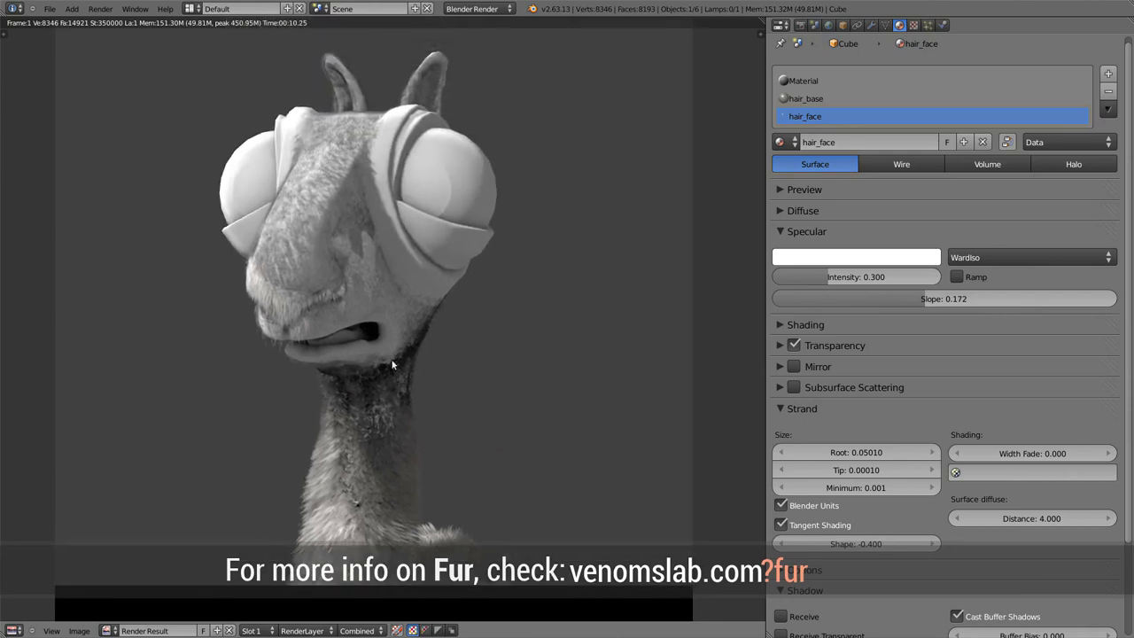
scroll(393, 363, "up", 6)
scroll(390, 328, "down", 6)
scroll(442, 306, "up", 5)
scroll(437, 243, "down", 5)
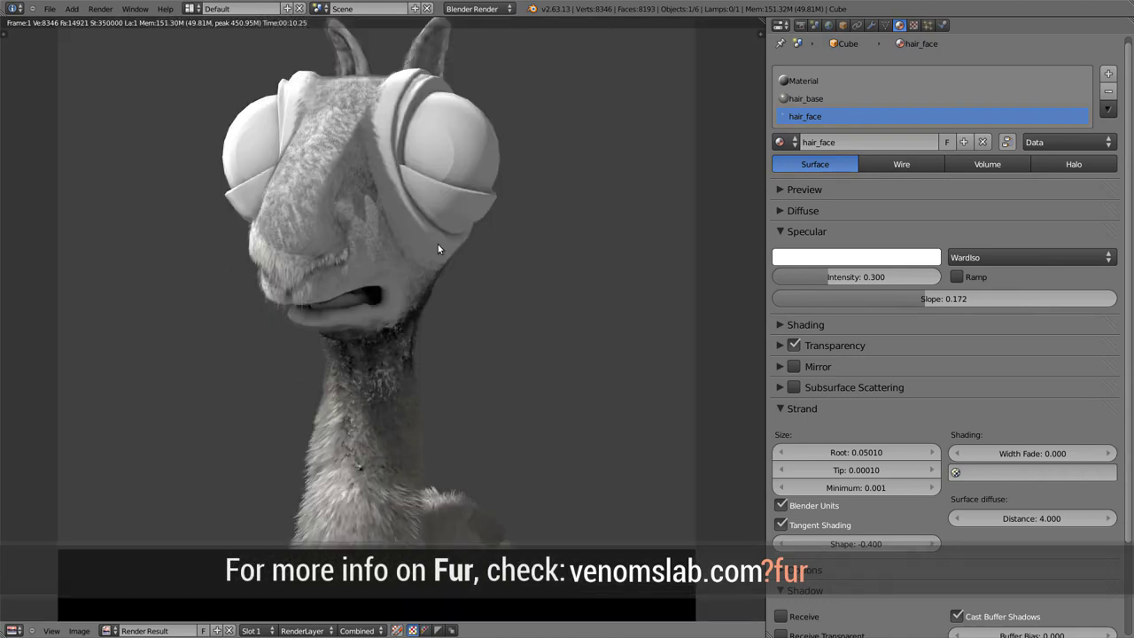
key("Escape")
Step: Set the hair_face path end to 1.000 and its random length to 0.259
left_click(928, 26)
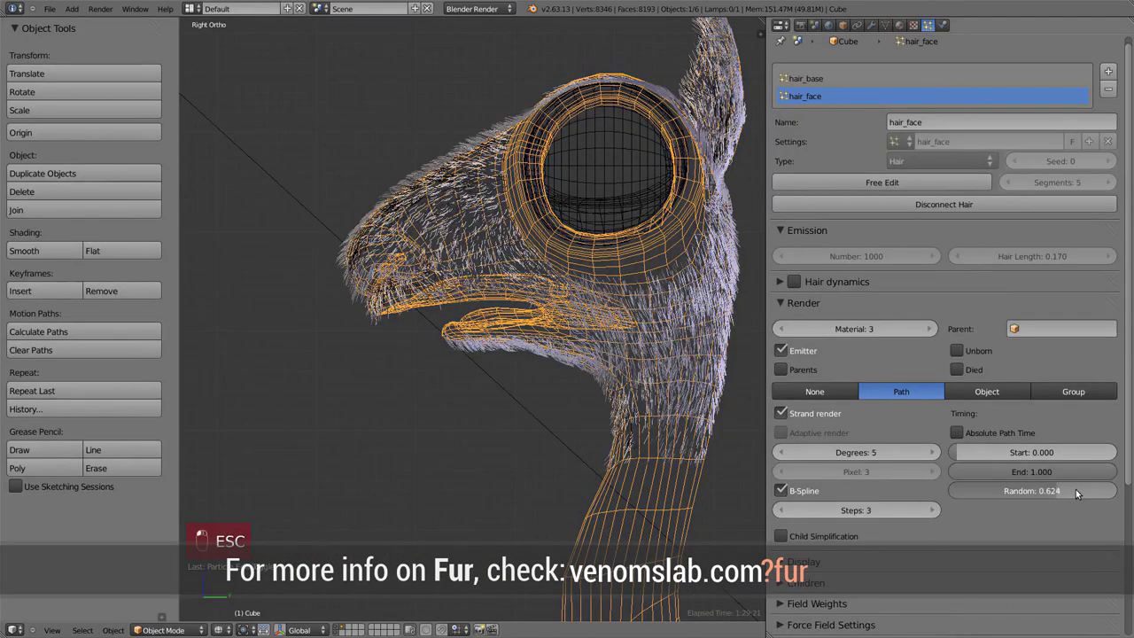
key("F11")
key("F11")
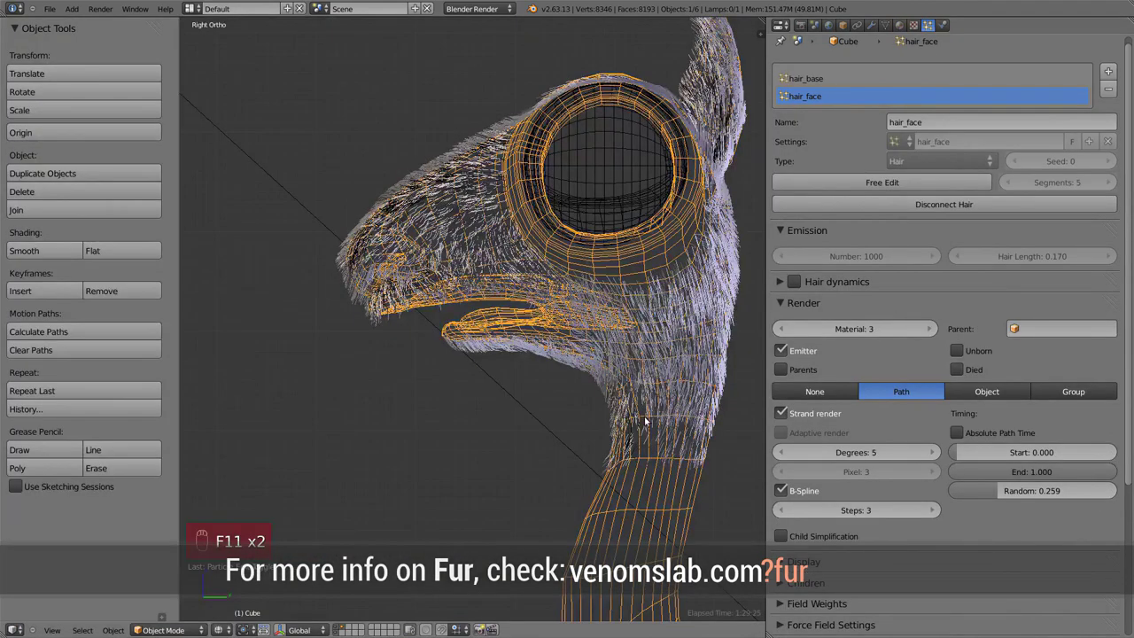
Step: Paint hair_base_length weight onto the upper neck below the jaw with brush weight 1.000 and strength 0.137
scroll(626, 449, "up", 2)
left_click(872, 24)
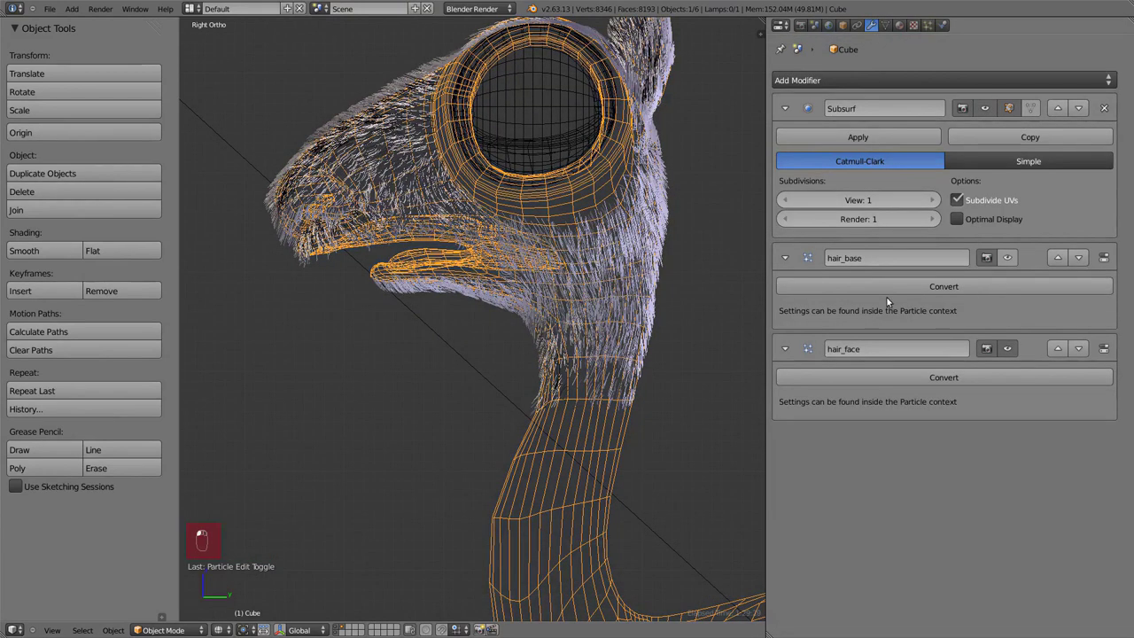
left_click(886, 26)
key("ctrl+Tab")
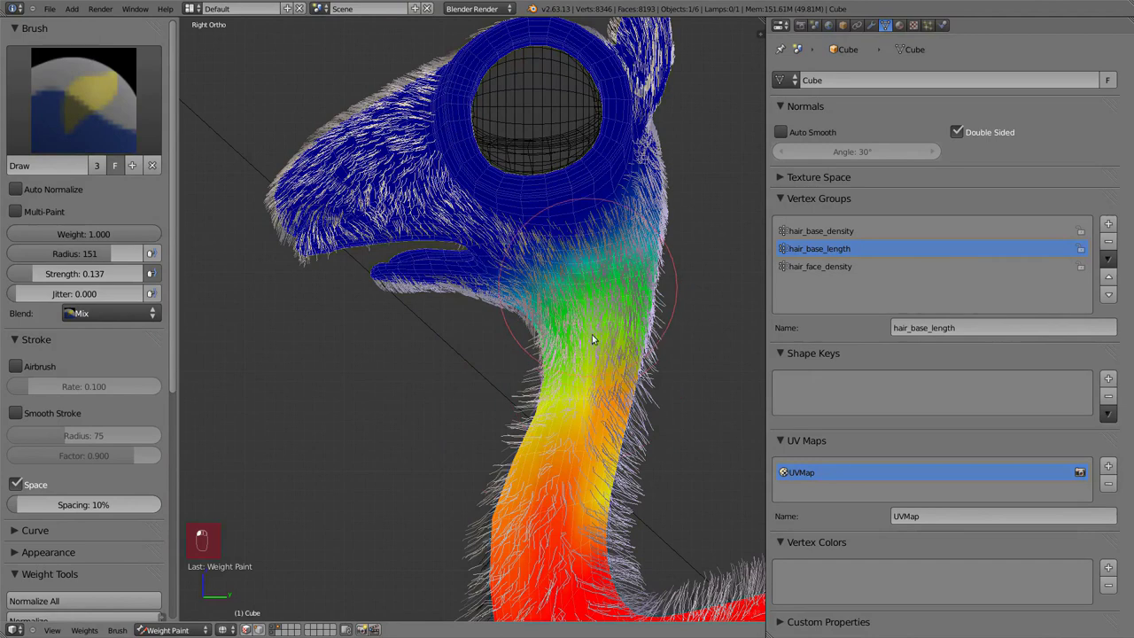
key("KP_1")
key("KP_3")
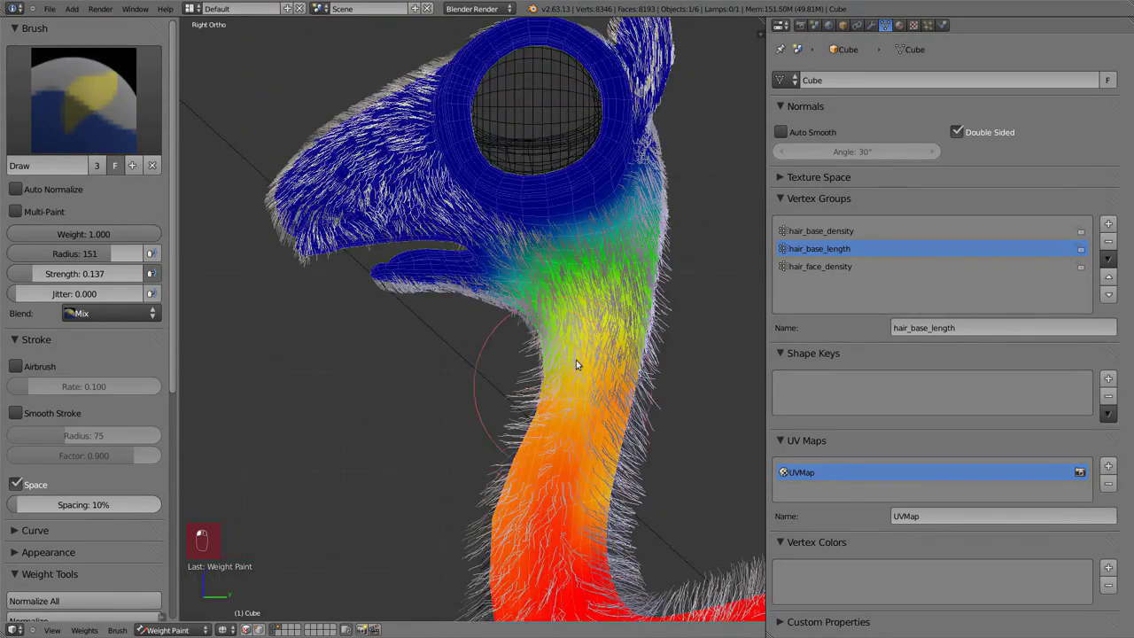
left_click_drag(590, 274, 537, 283)
Step: Compare the hair_base_length and hair_base_density weights around the throat from the front and side
left_click(820, 249)
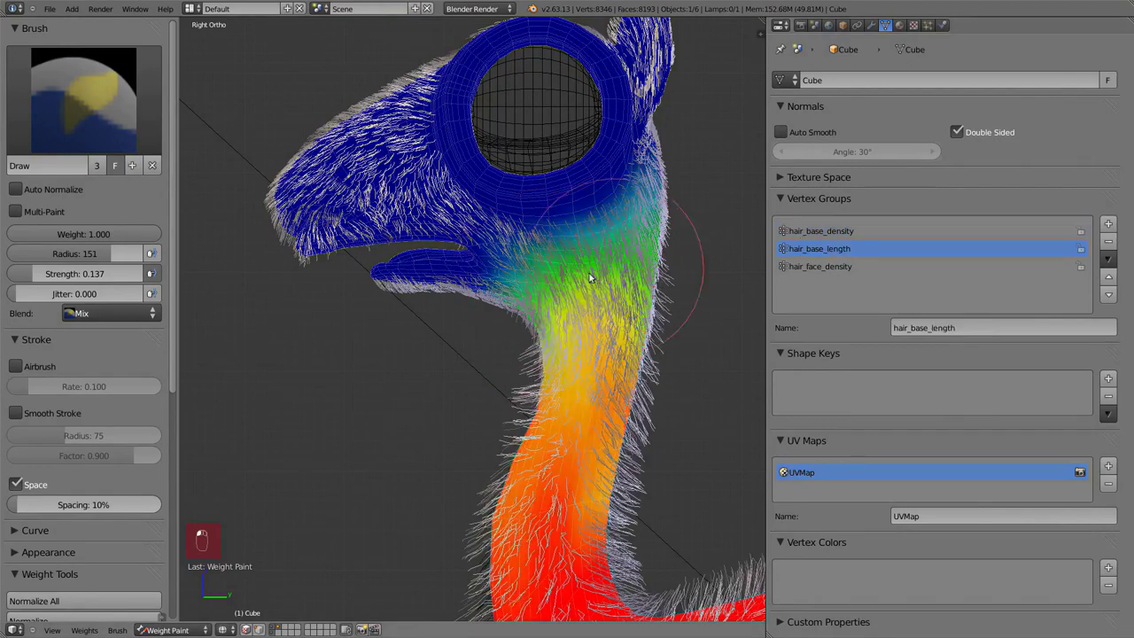
key("KP_1")
key("KP_3")
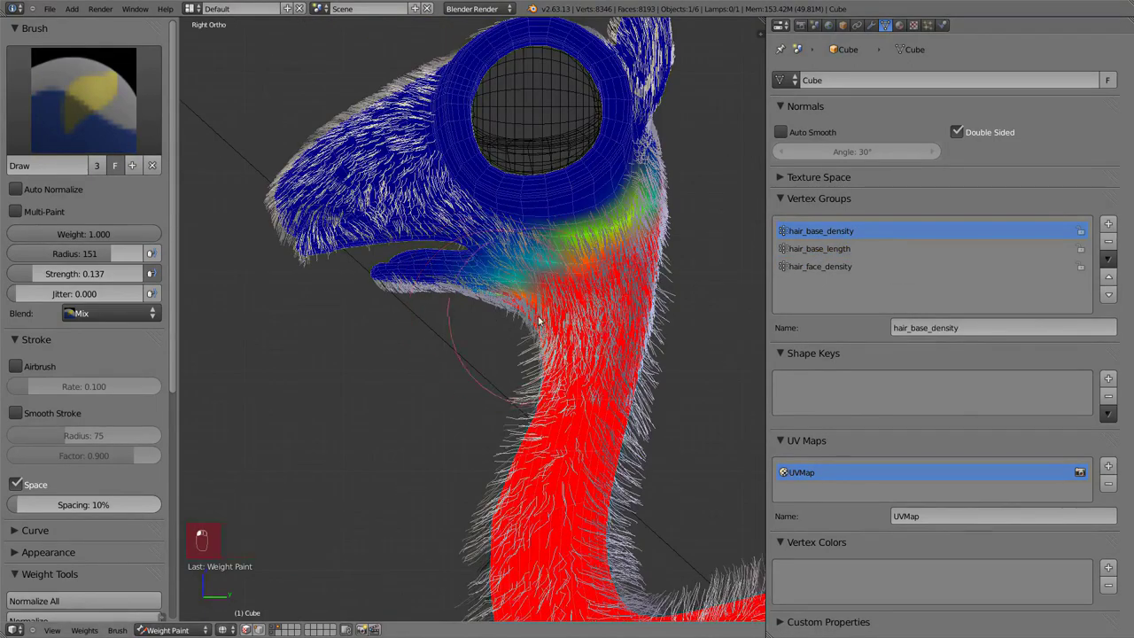
middle_click_drag(520, 329, 559, 320)
key("KP_3")
Step: Return to Object Mode, deselect the llama and show it in solid display from the camera
key("ctrl+Tab")
key("a")
middle_click_drag(673, 341, 587, 225, "shift")
scroll(587, 225, "down", 4)
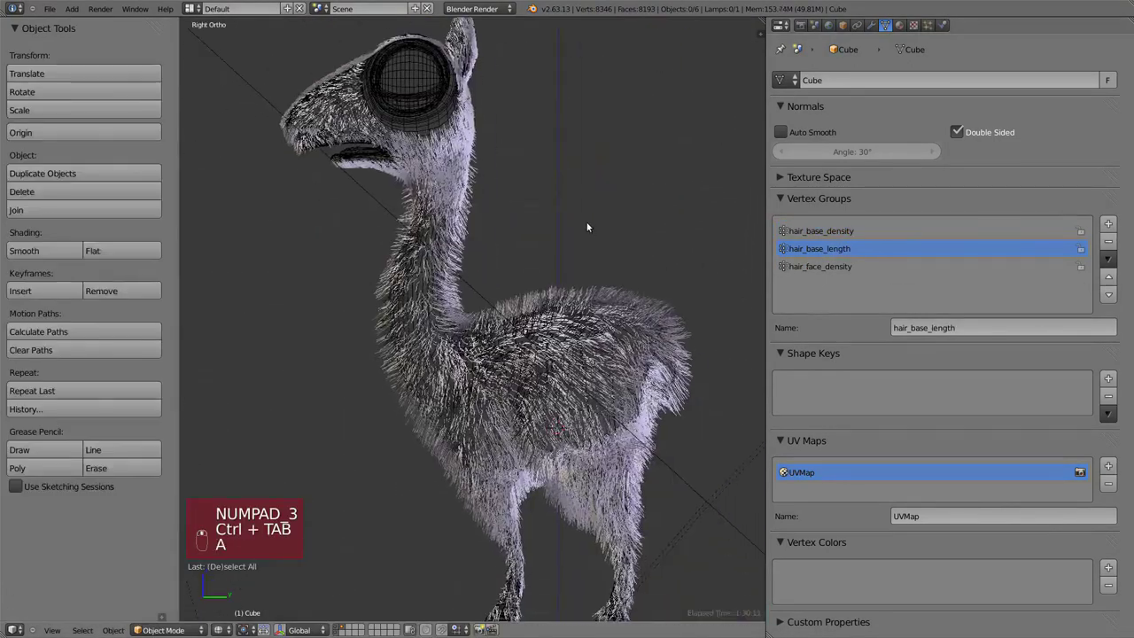
key("KP_0")
key("z")
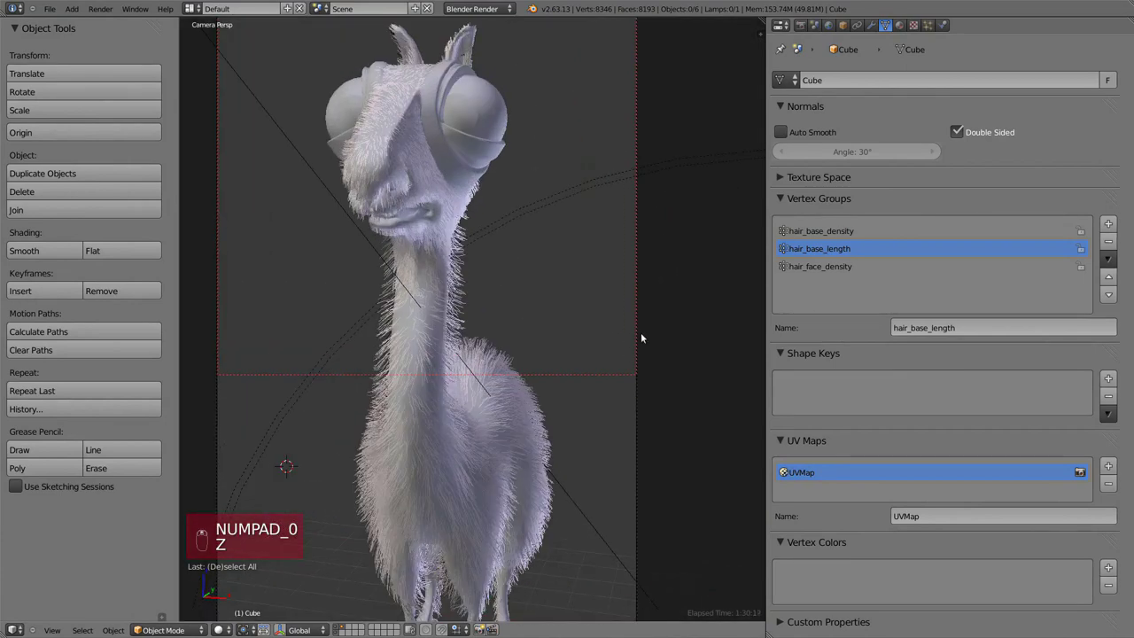
Step: Set a render border around the llama's head, neck and upper body in the camera view and render it
key("shift+b")
left_click_drag(638, 447, 280, 86)
key("F12")
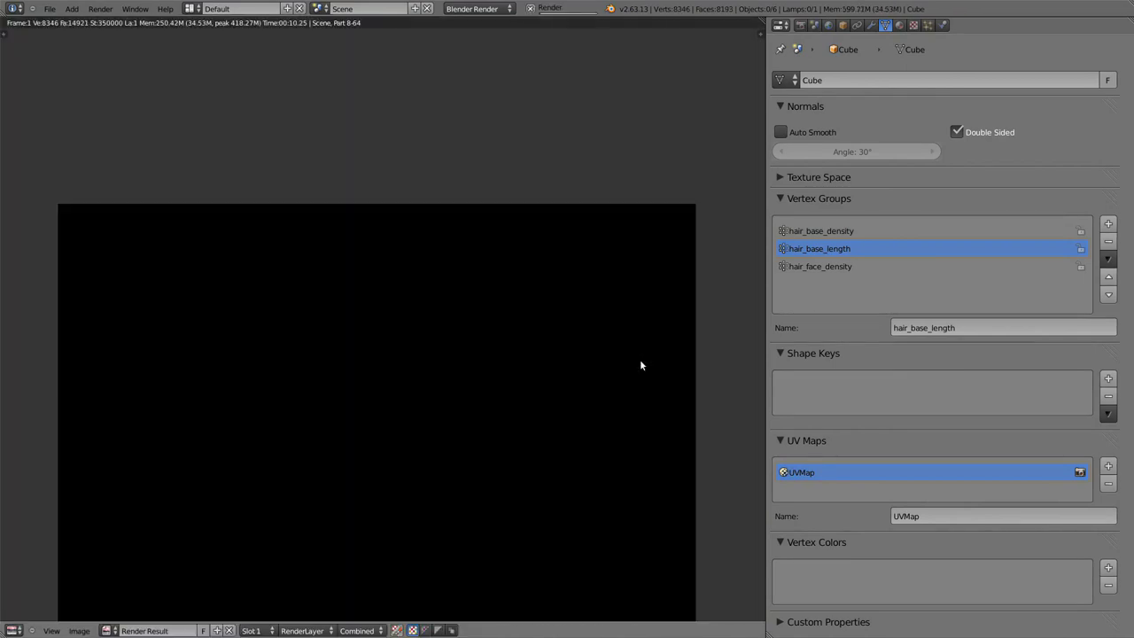
Step: Examine the rendered fur transition from the jaw to the neck and chest up close, and close the render
middle_click_drag(526, 346, 519, 303)
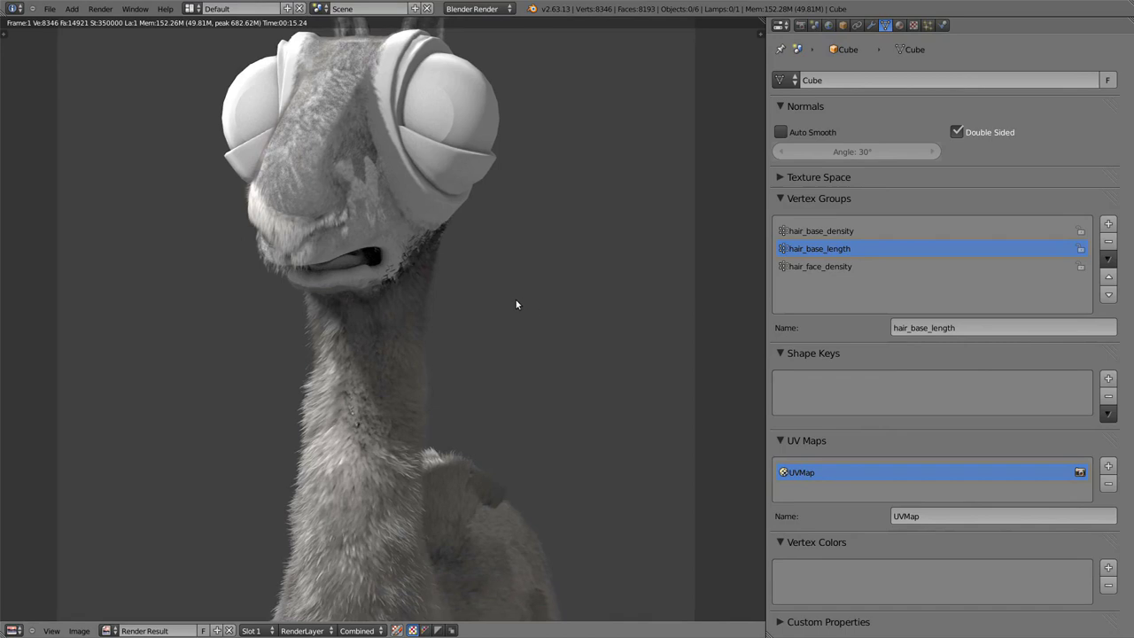
scroll(361, 317, "up", 5)
middle_click_drag(542, 170, 505, 280)
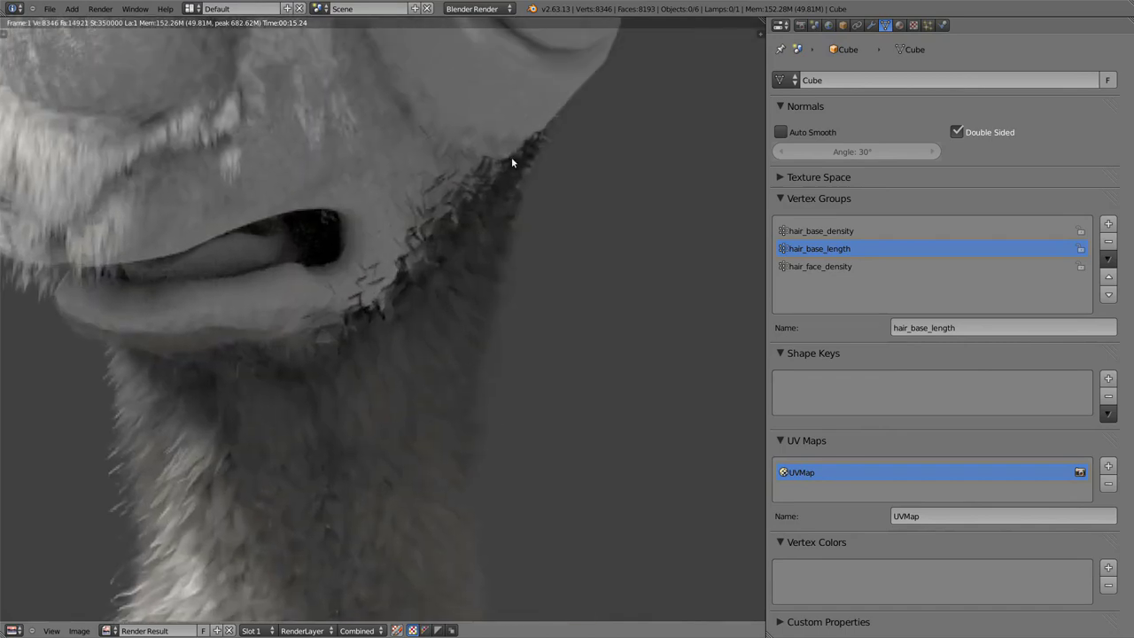
key("KP_1")
middle_click_drag(416, 533, 430, 388)
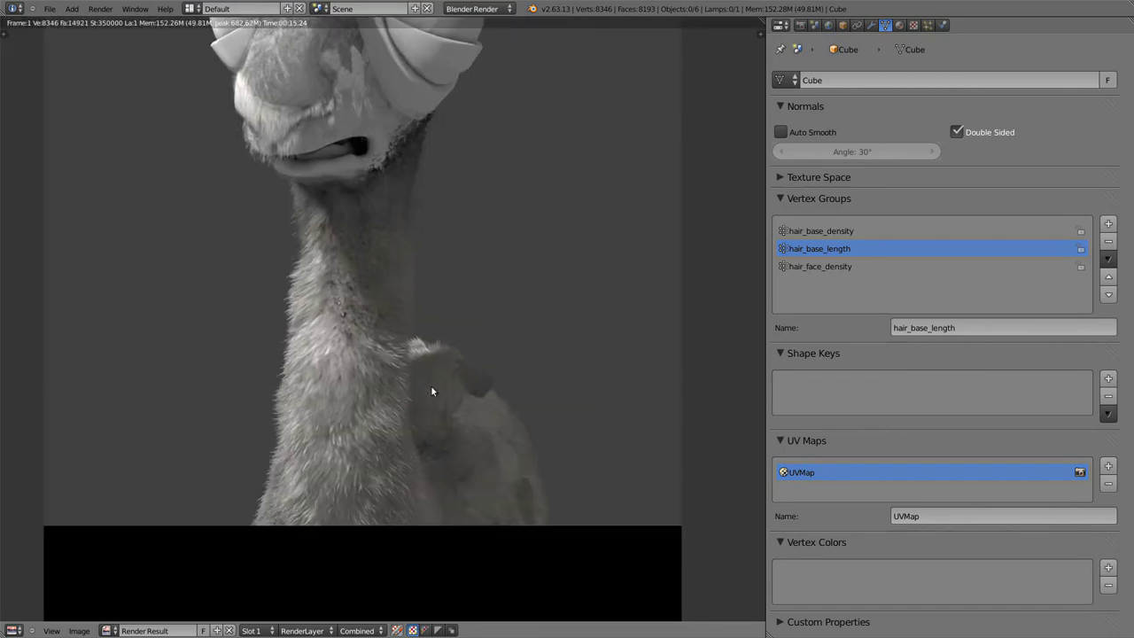
key("Escape")
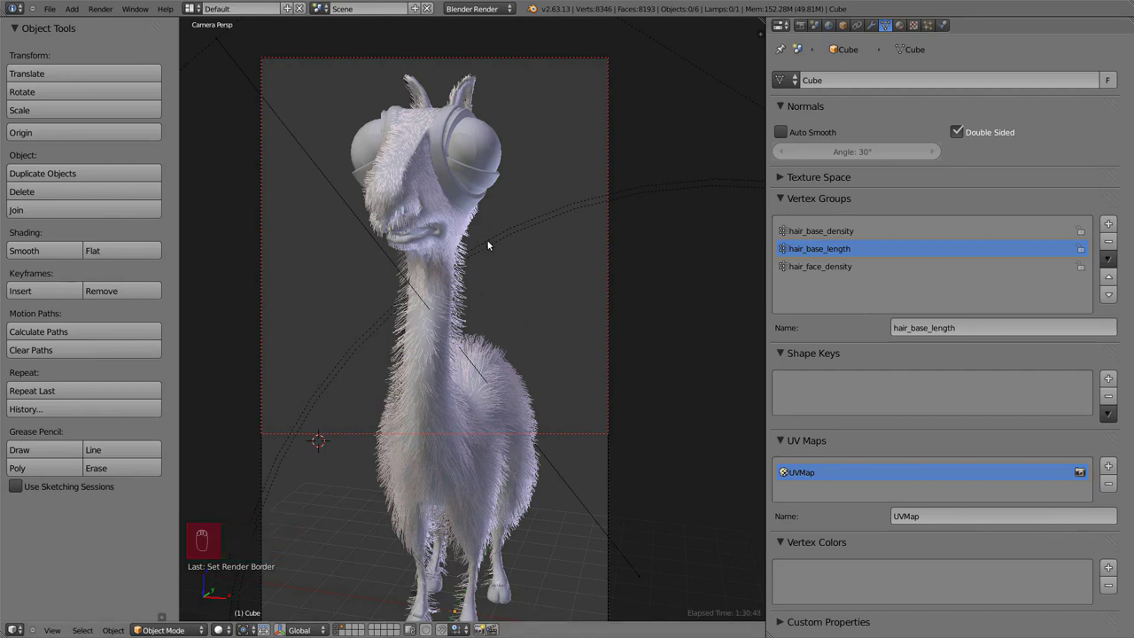
Step: Reopen the last render to recheck the face and neck fur, and return to the model in side view
key("F11")
middle_click_drag(392, 165, 417, 283)
key("F11")
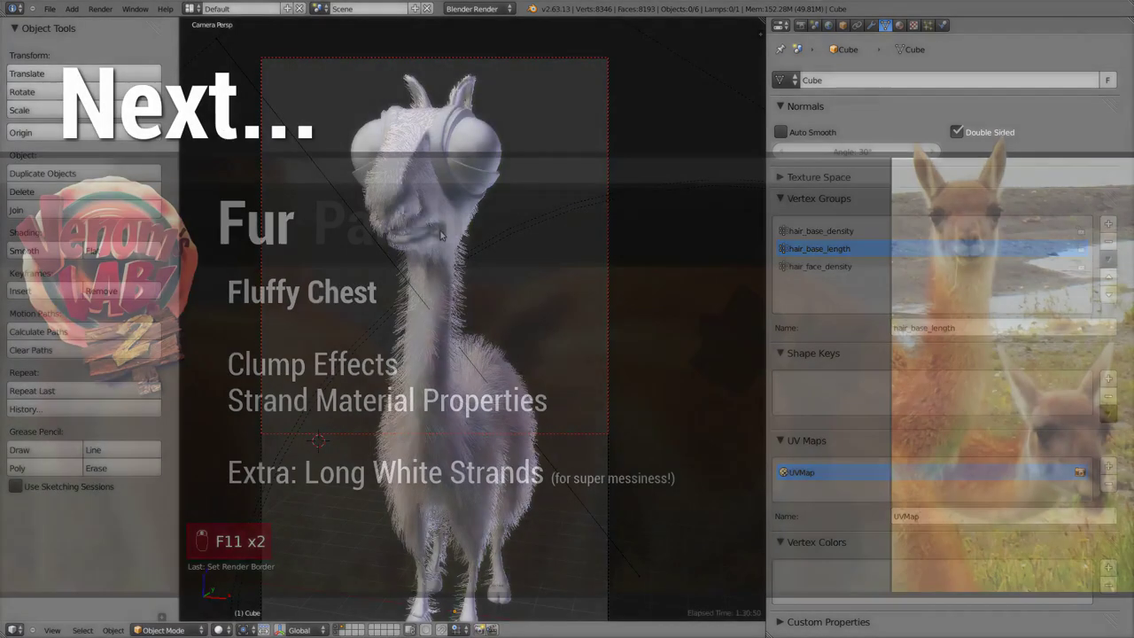
key("KP_3")
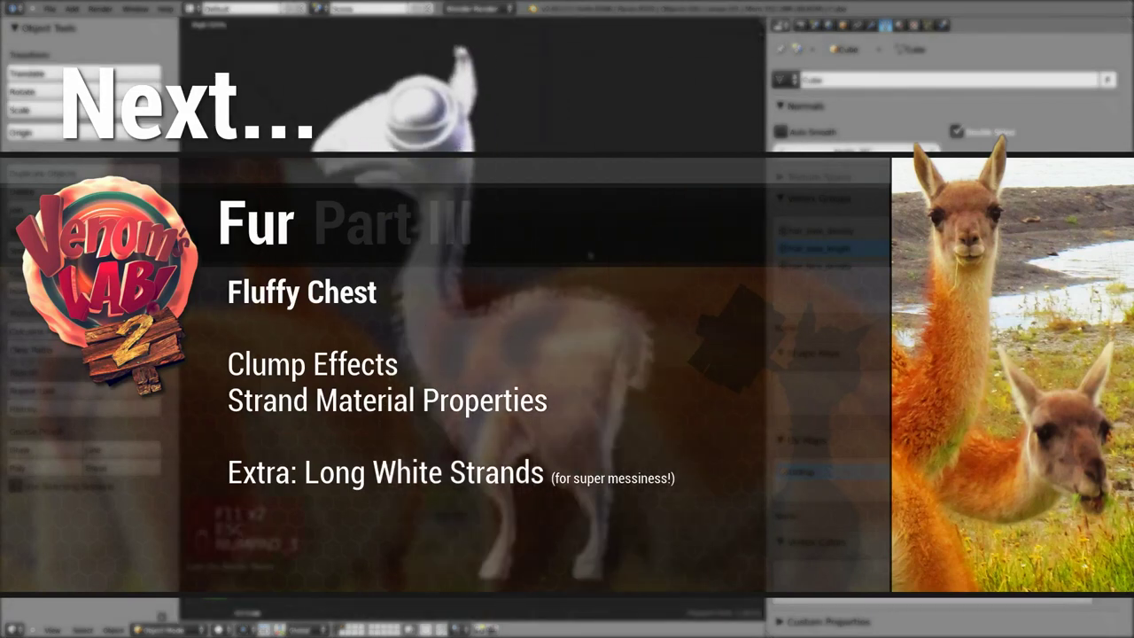